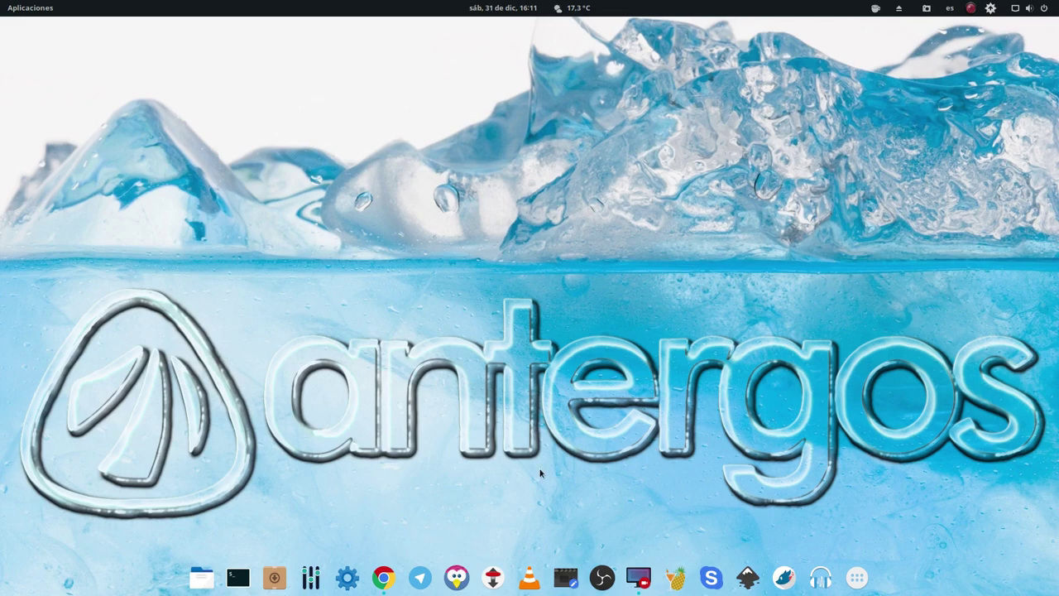
# Open the browser on Freepik and search for 'penguin', listing 389 penguin graphics.
pyautogui.click(383, 576)
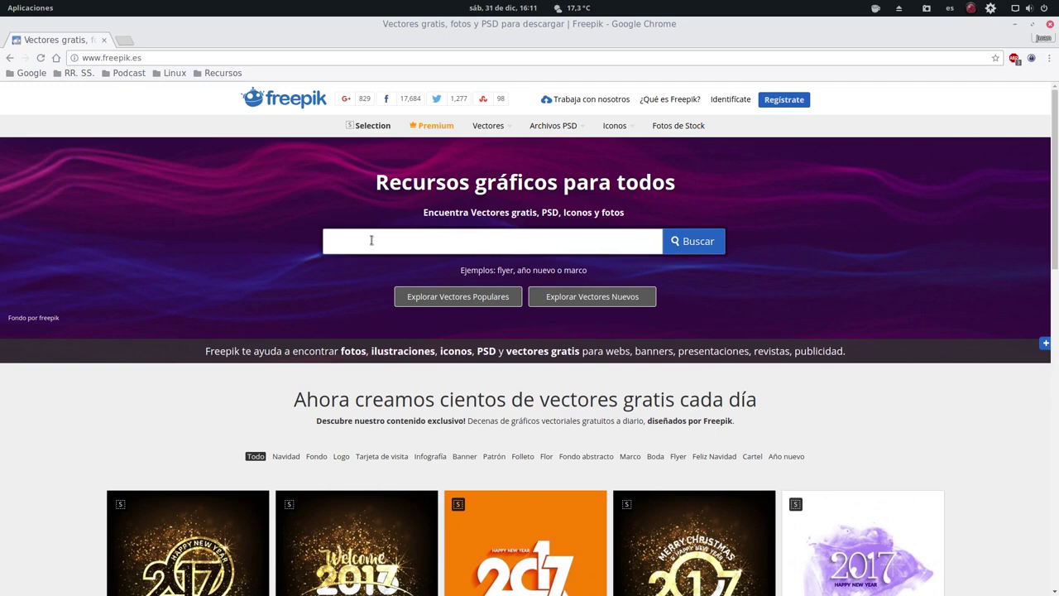
pyautogui.write('penguin')
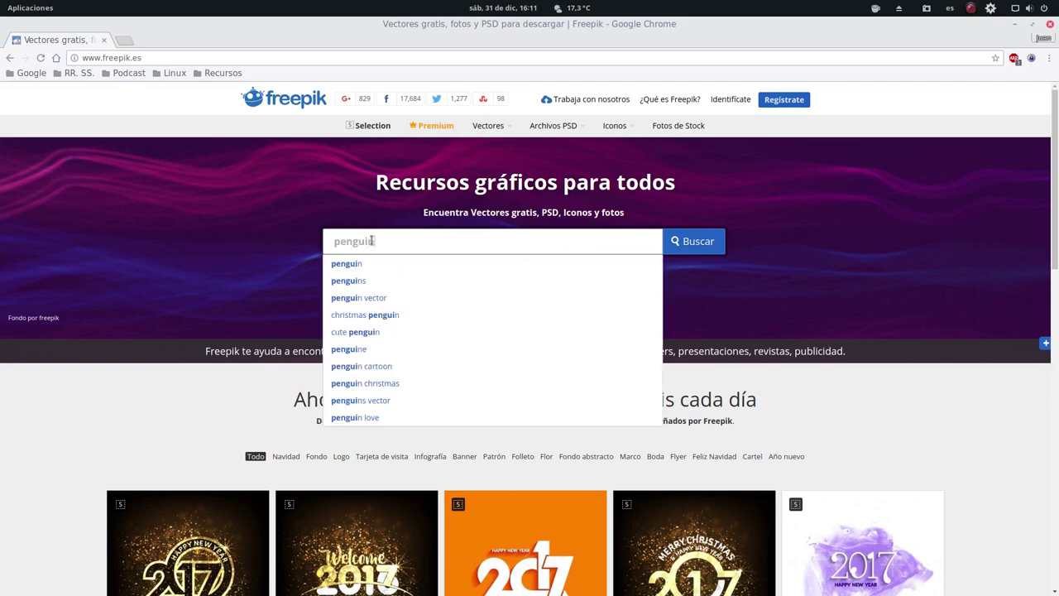
pyautogui.press('Return')
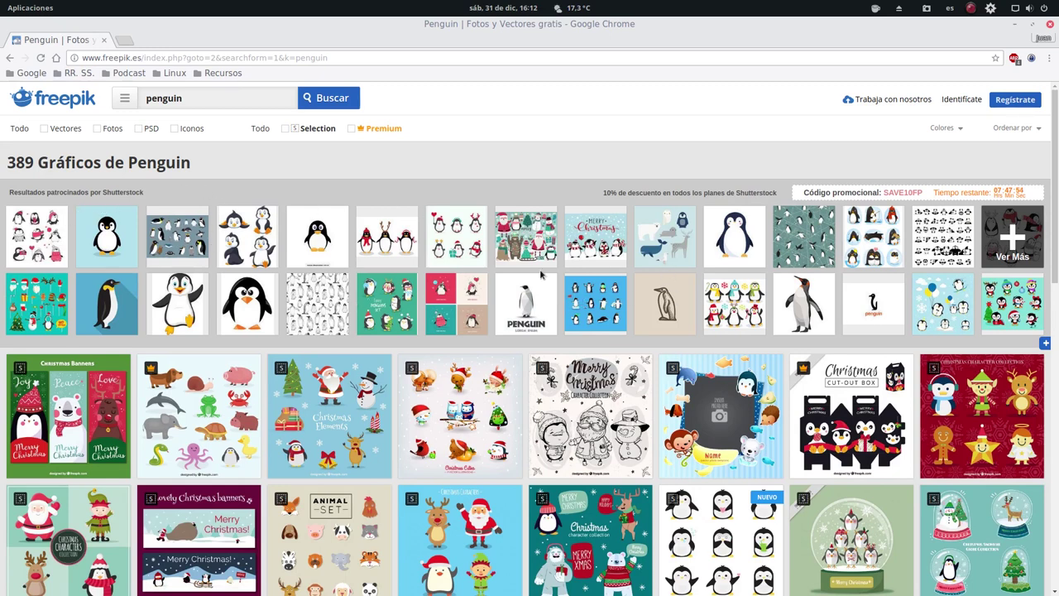
# Page through the penguin results to the third page.
pyautogui.scroll(-4, 384, 412)
pyautogui.scroll(-2, 385, 408)
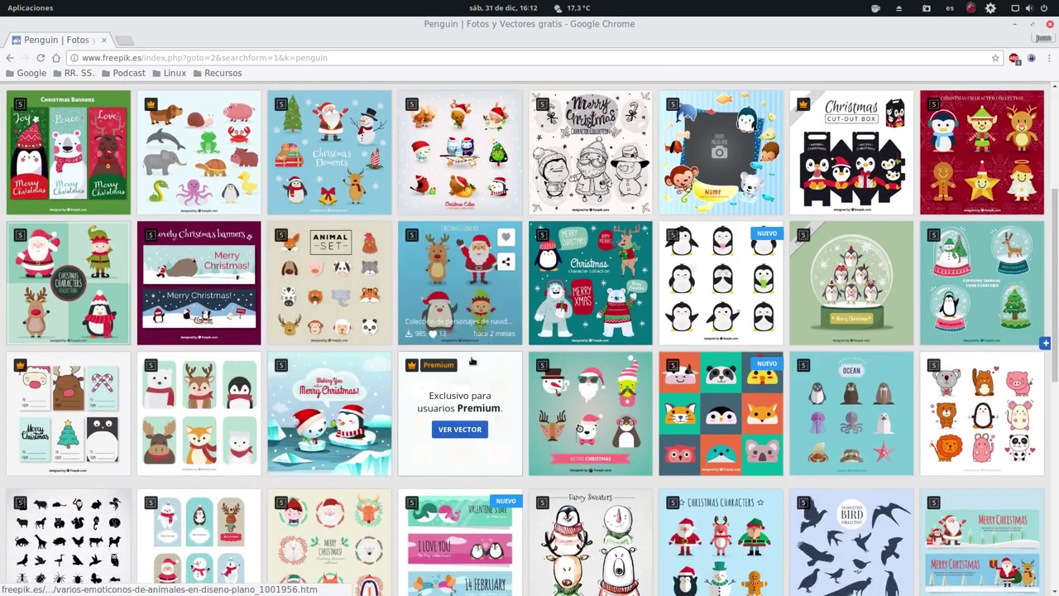
pyautogui.moveTo(199, 281)
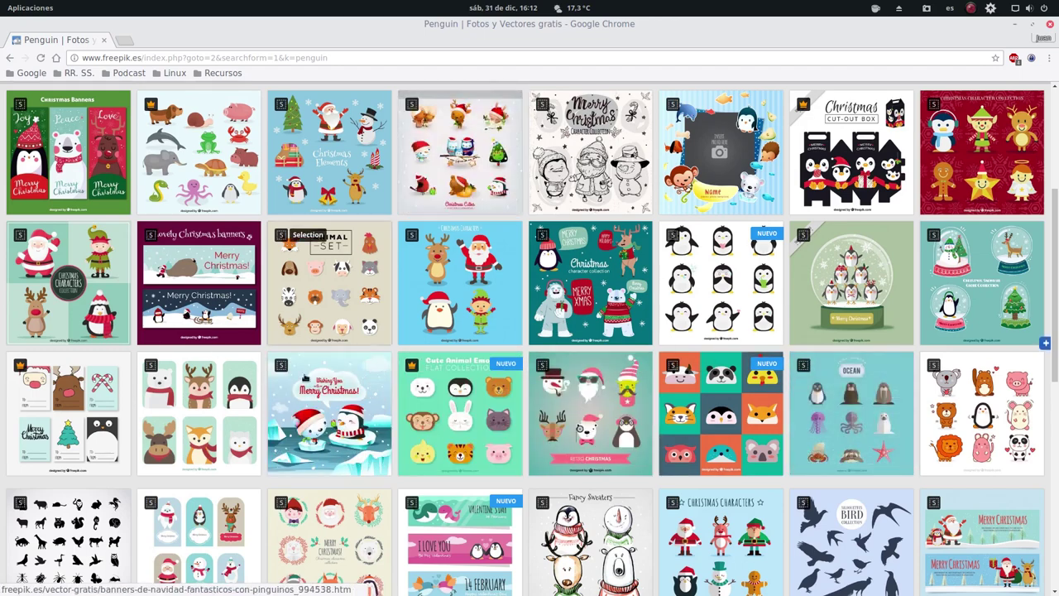
pyautogui.scroll(-4, 330, 331)
pyautogui.scroll(-1, 364, 306)
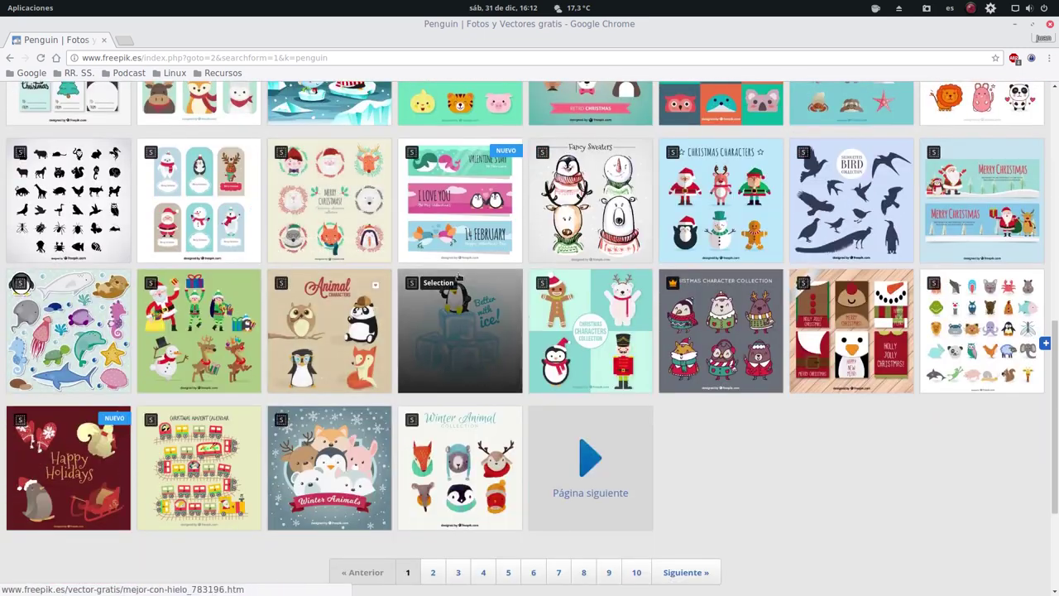
pyautogui.click(599, 459)
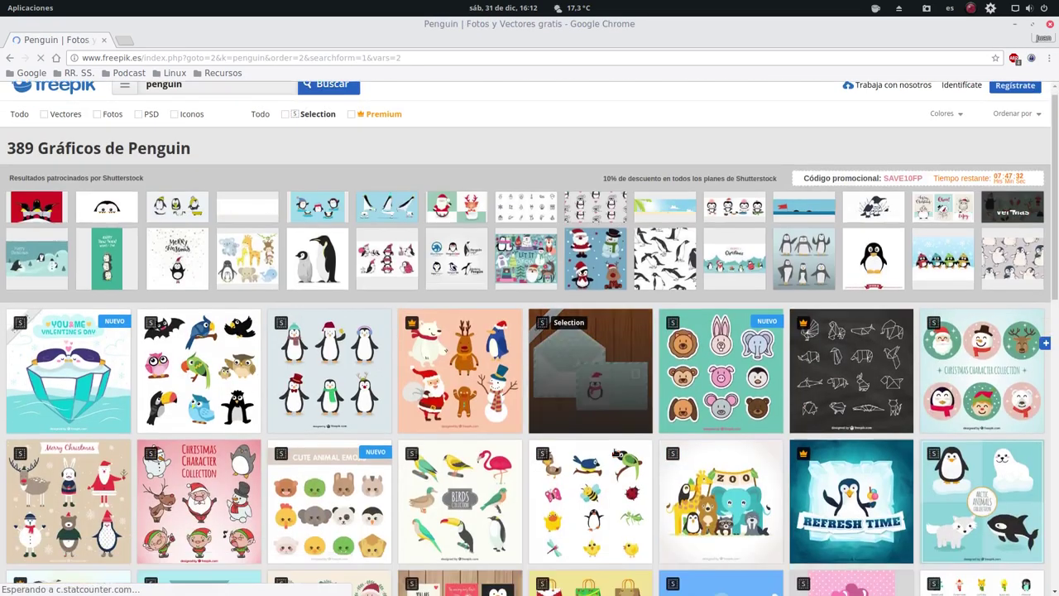
pyautogui.scroll(-5, 615, 451)
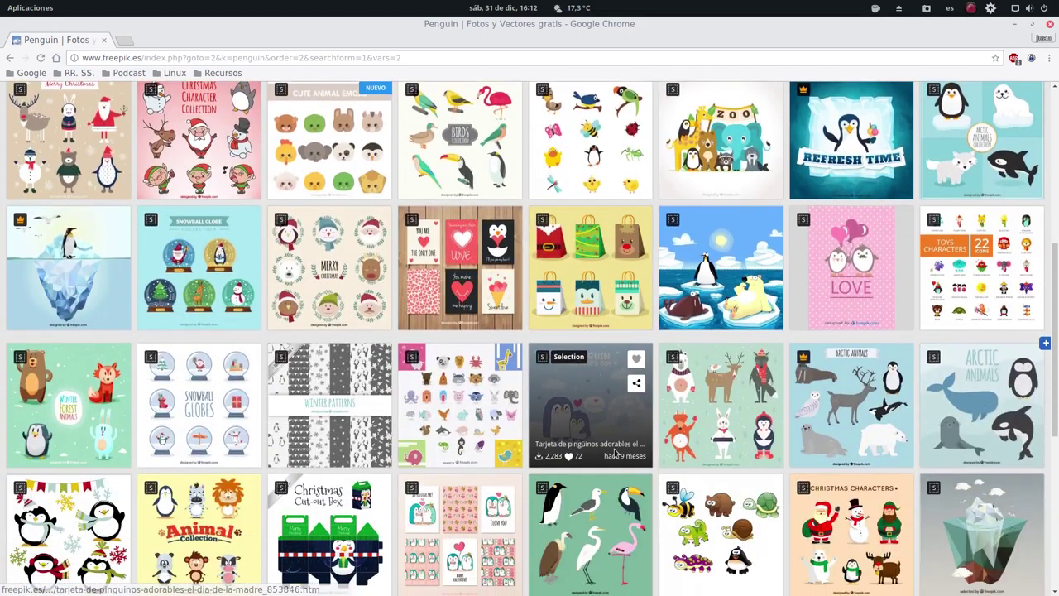
pyautogui.scroll(-1, 612, 442)
pyautogui.scroll(1, 608, 430)
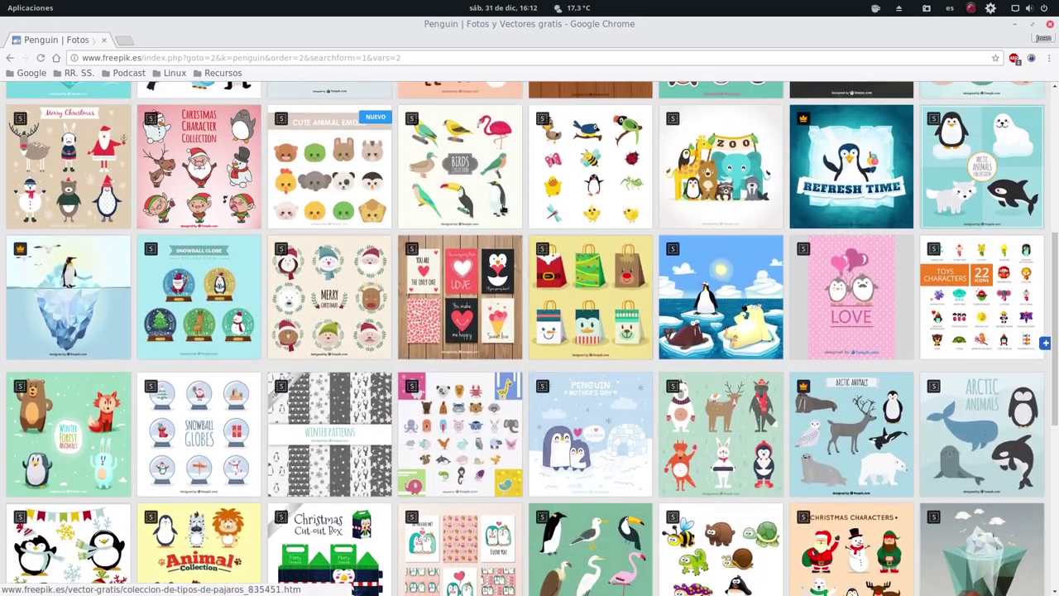
pyautogui.scroll(-5, 629, 377)
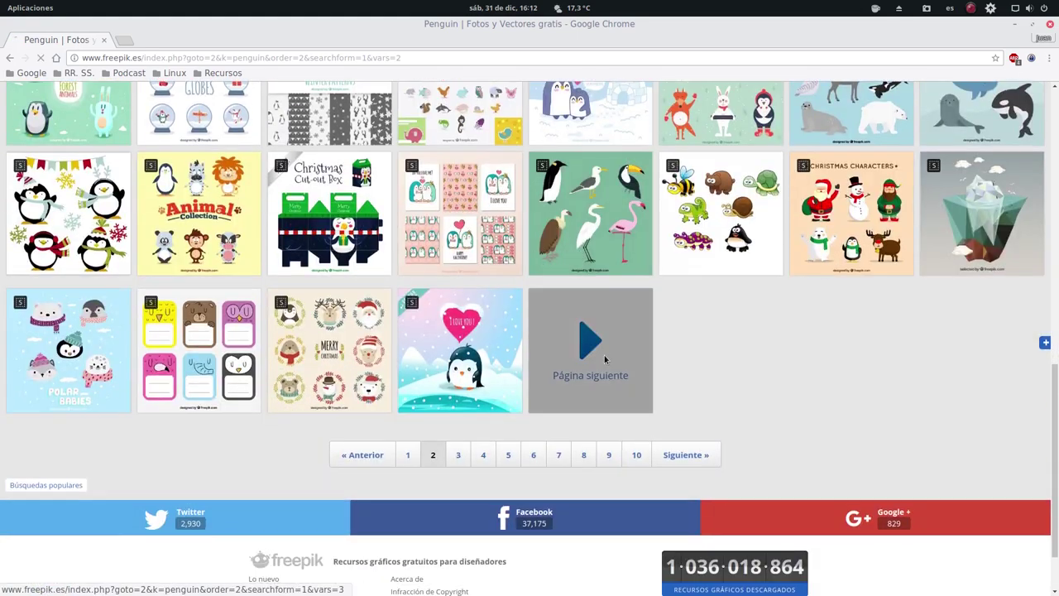
pyautogui.click(604, 359)
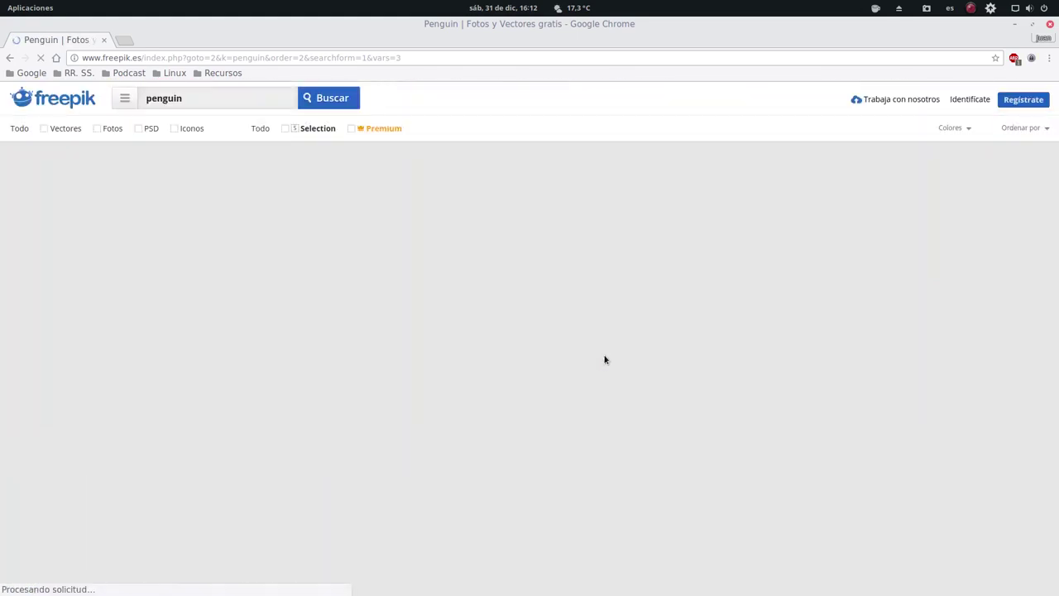
# Open the 'Variedad de animales árticos' free vector from the results.
pyautogui.scroll(-3, 604, 358)
pyautogui.scroll(-6, 604, 359)
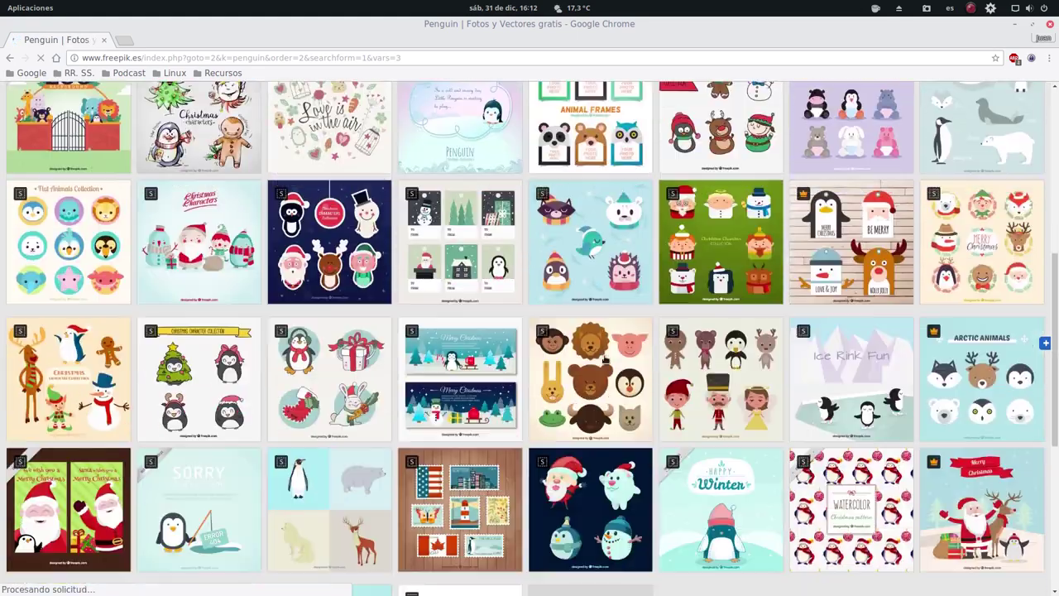
pyautogui.scroll(1, 595, 356)
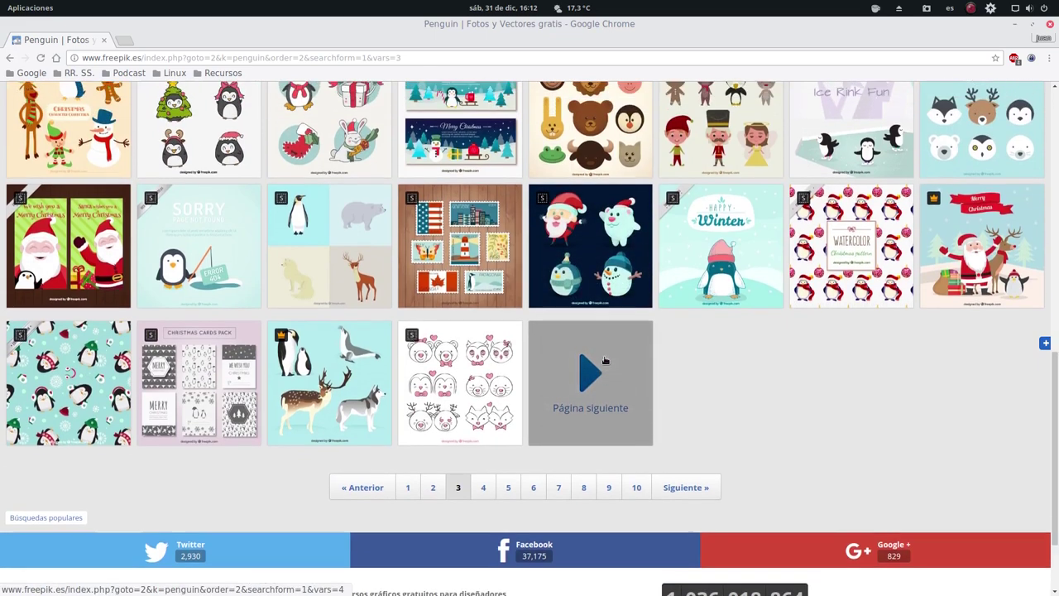
pyautogui.click(358, 281)
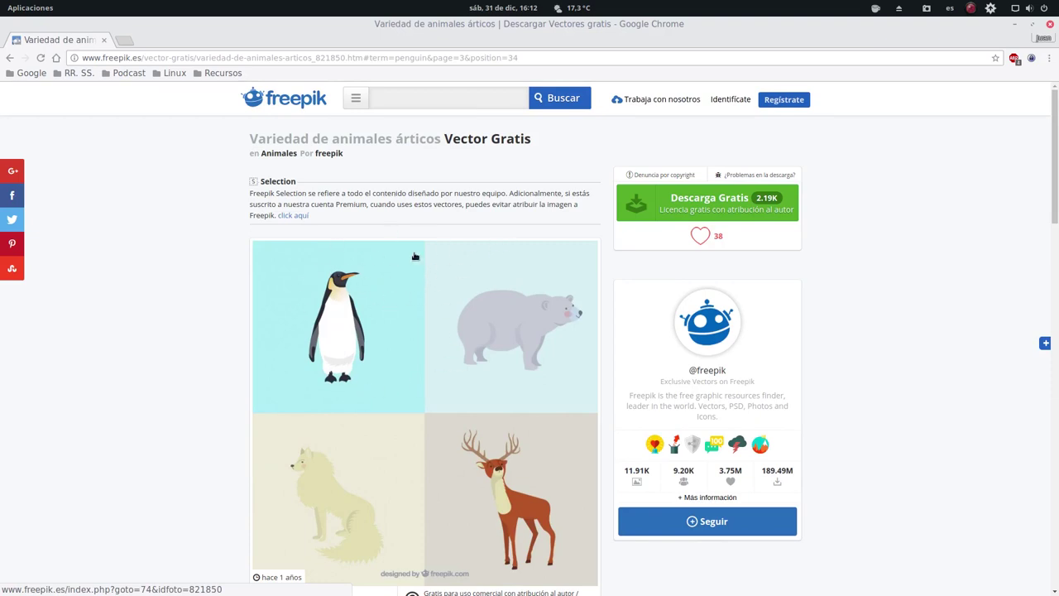
# Open the 'Descarga Gratis' options for the arctic animals vector.
pyautogui.click(691, 209)
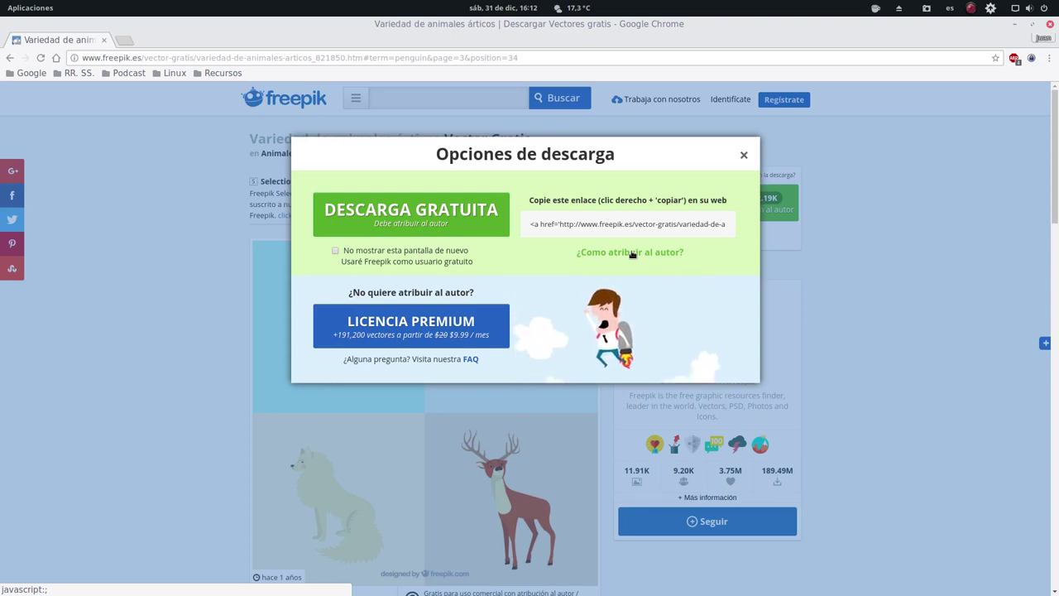
# Read Freepik's author-credit instructions, then download the arctic animals vector zip.
pyautogui.click(631, 252)
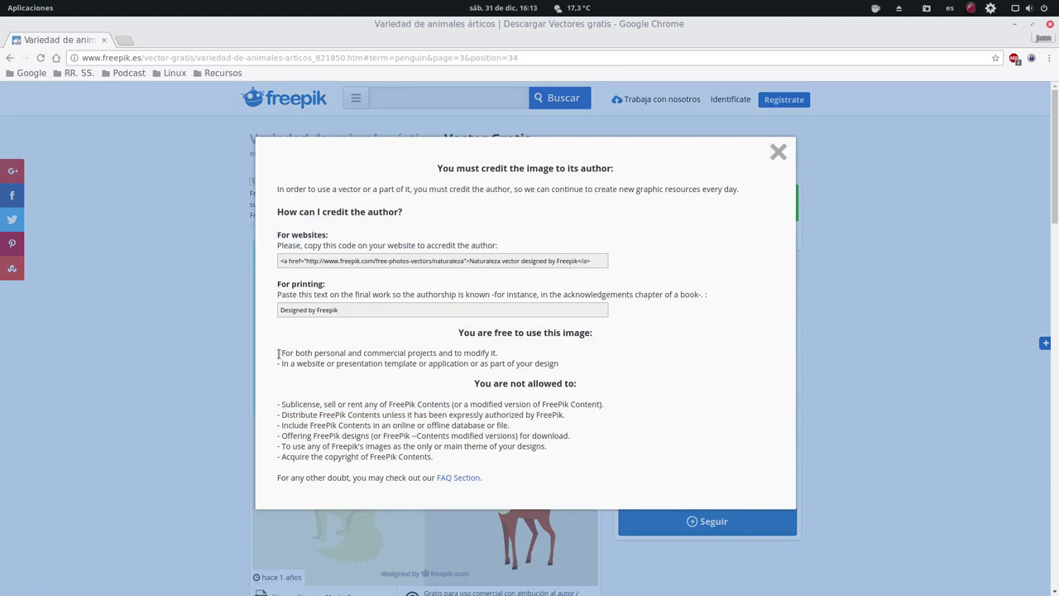
pyautogui.moveTo(279, 352); pyautogui.dragTo(509, 354)
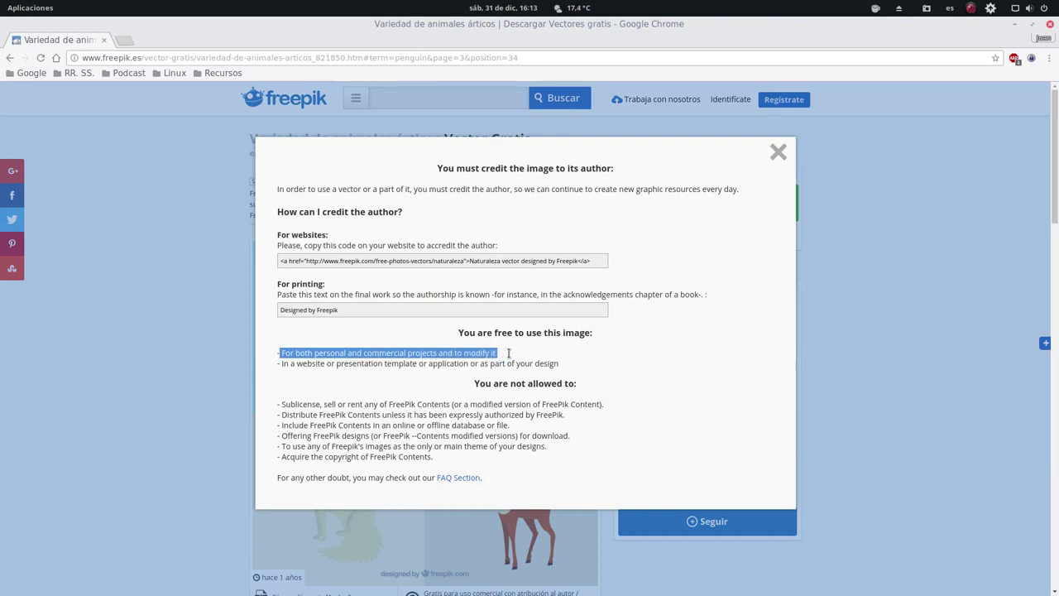
pyautogui.click(292, 363)
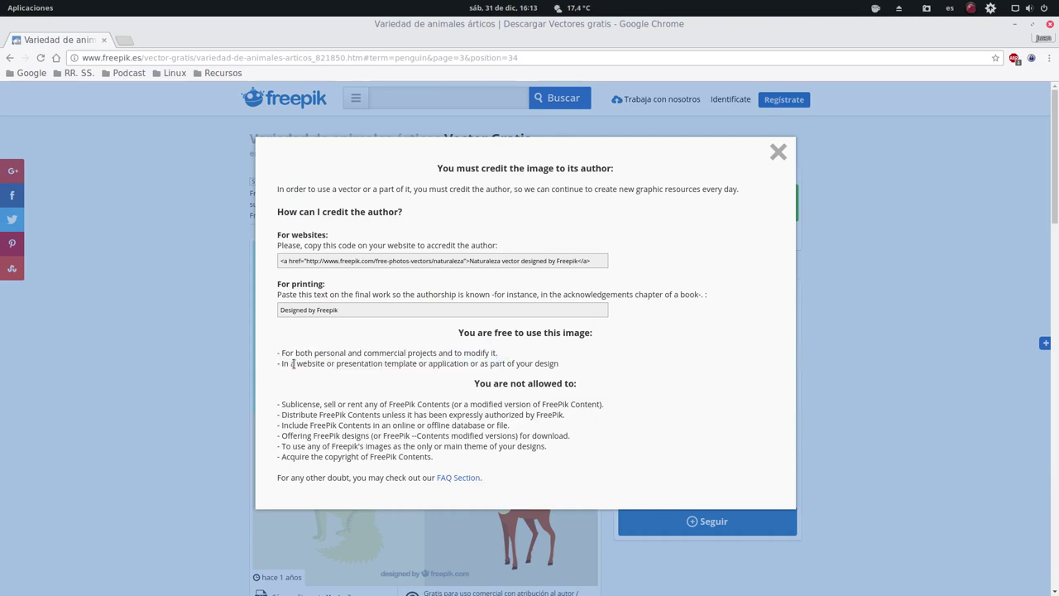
pyautogui.moveTo(292, 364); pyautogui.dragTo(453, 363)
pyautogui.moveTo(454, 363); pyautogui.dragTo(485, 363)
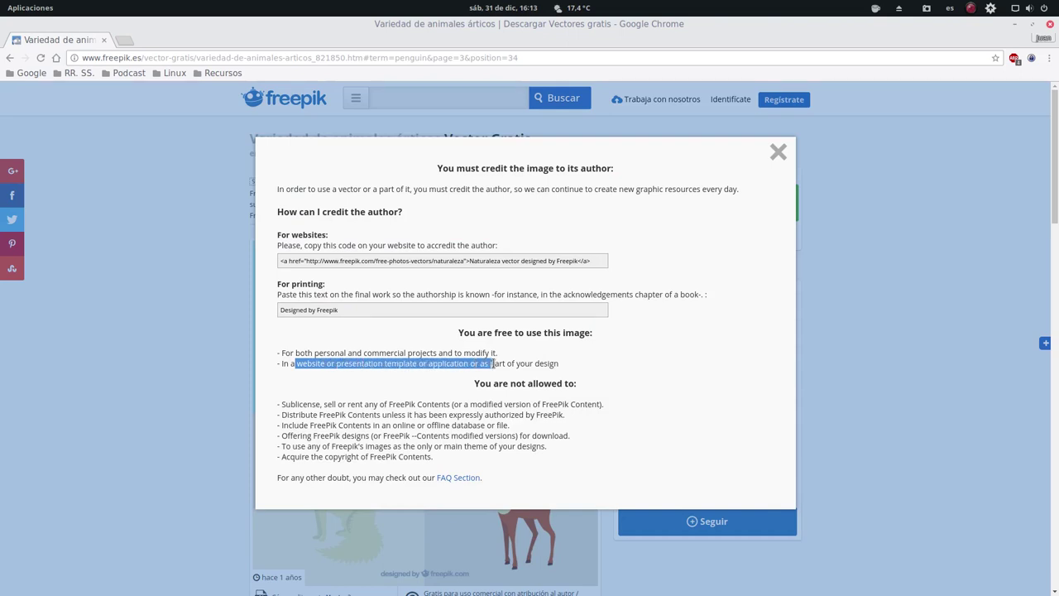
pyautogui.click(403, 362)
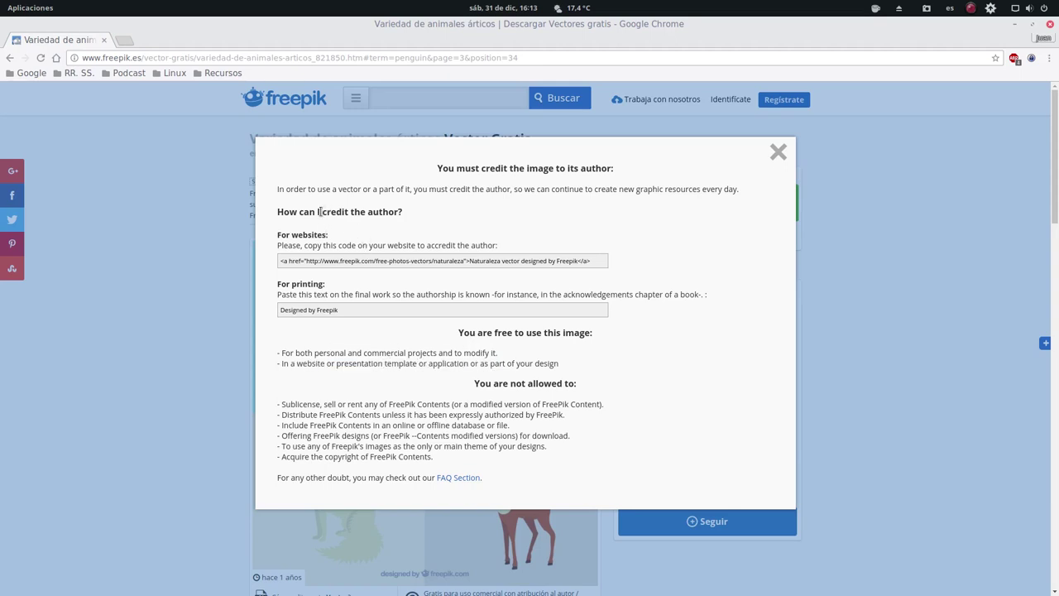
pyautogui.moveTo(320, 212); pyautogui.dragTo(389, 219)
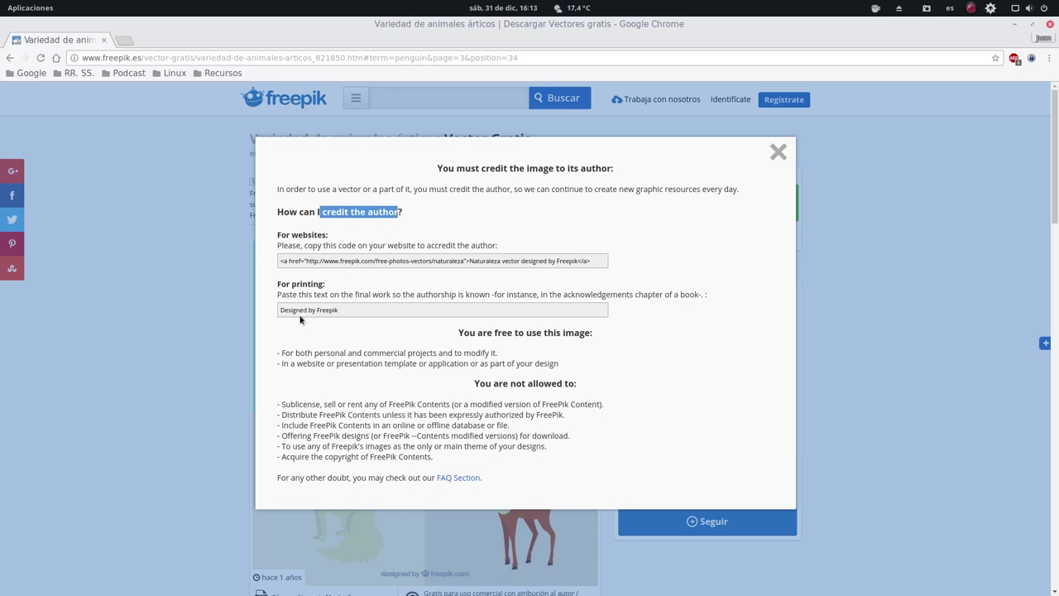
pyautogui.moveTo(320, 311)
pyautogui.mouseDown()
pyautogui.moveTo(340, 308)
pyautogui.moveTo(269, 317)
pyautogui.mouseUp()
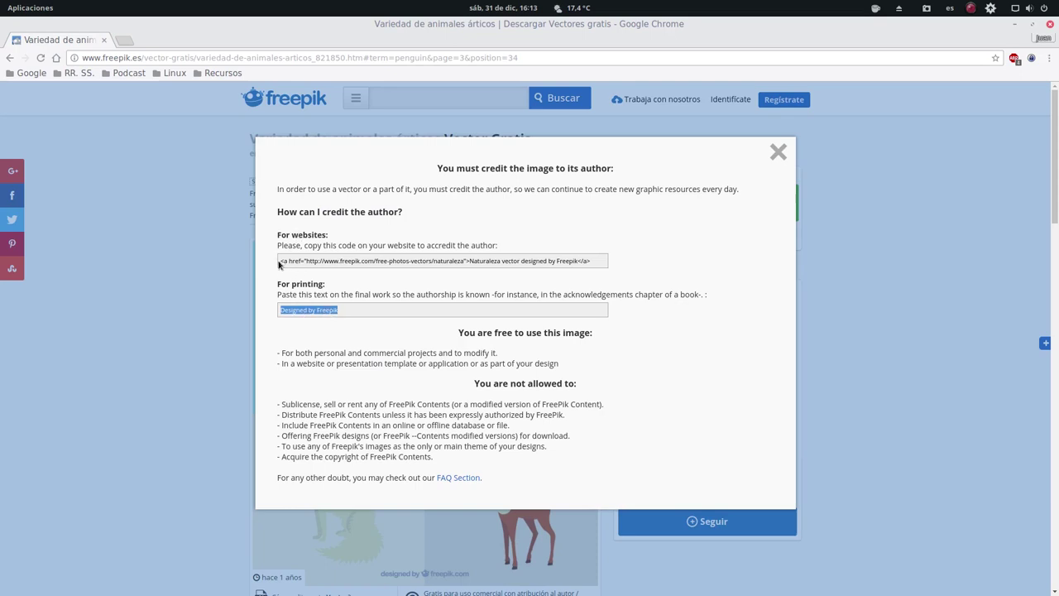
pyautogui.moveTo(280, 262); pyautogui.dragTo(600, 259)
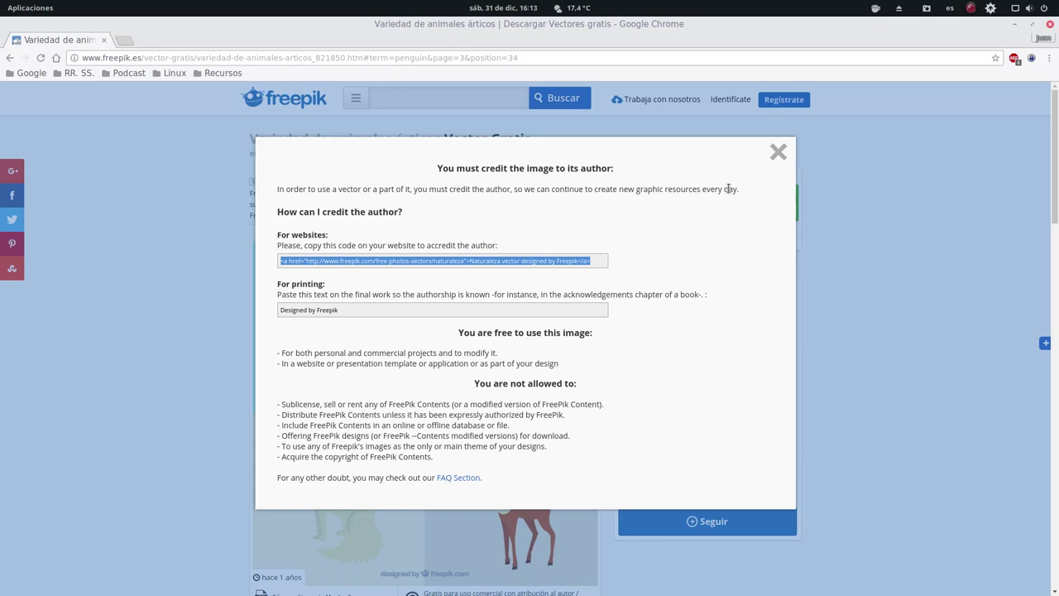
pyautogui.click(776, 155)
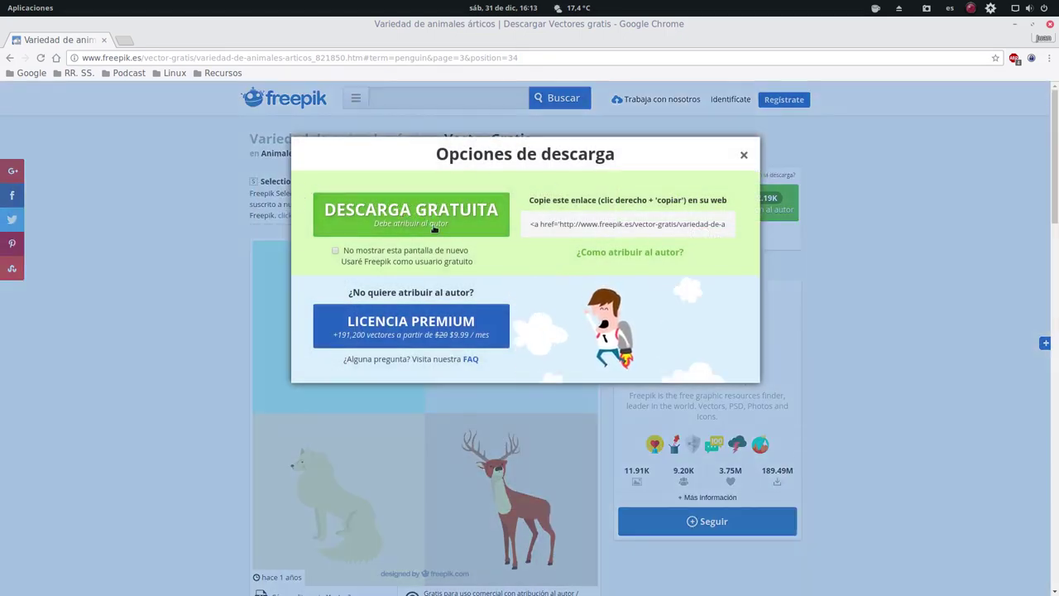
pyautogui.click(421, 217)
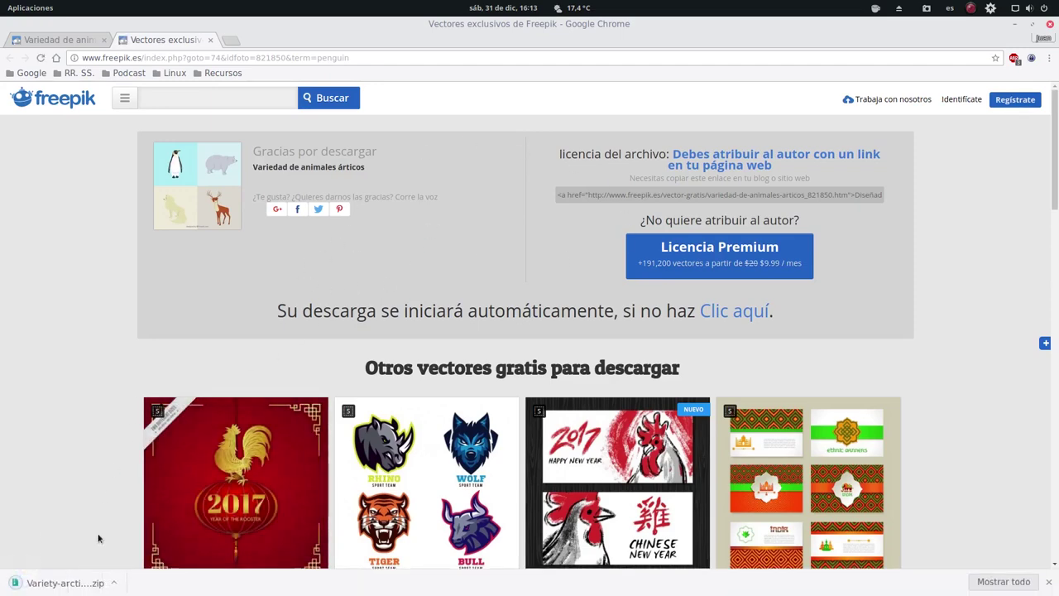
# Open 28279-NX0YWN.ai from the downloaded zip in Inkscape with default PDF import settings.
pyautogui.click(63, 583)
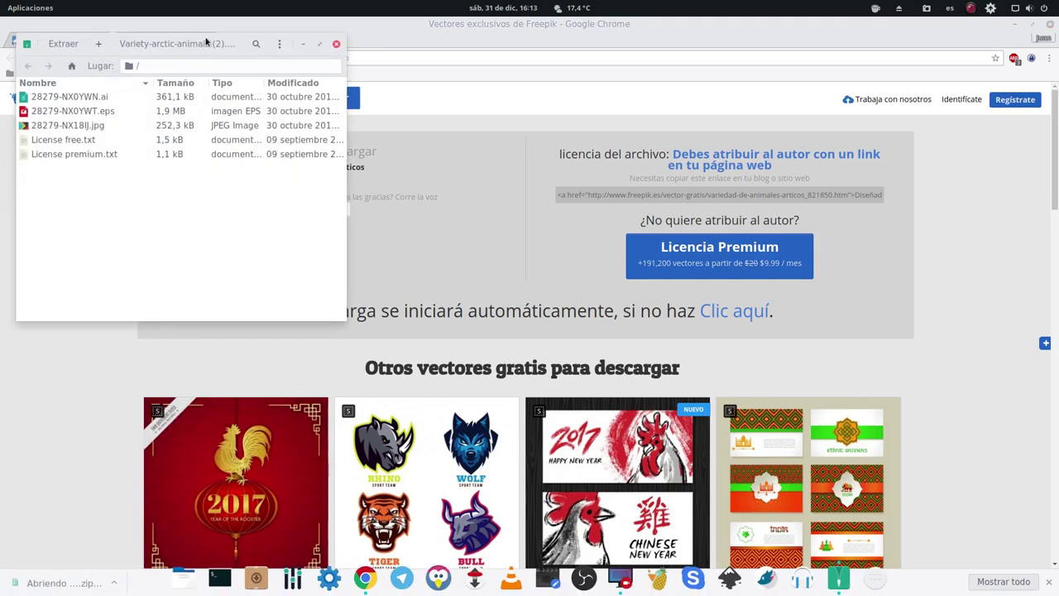
pyautogui.moveTo(212, 41)
pyautogui.mouseDown()
pyautogui.moveTo(562, 83)
pyautogui.moveTo(568, 93)
pyautogui.mouseUp()
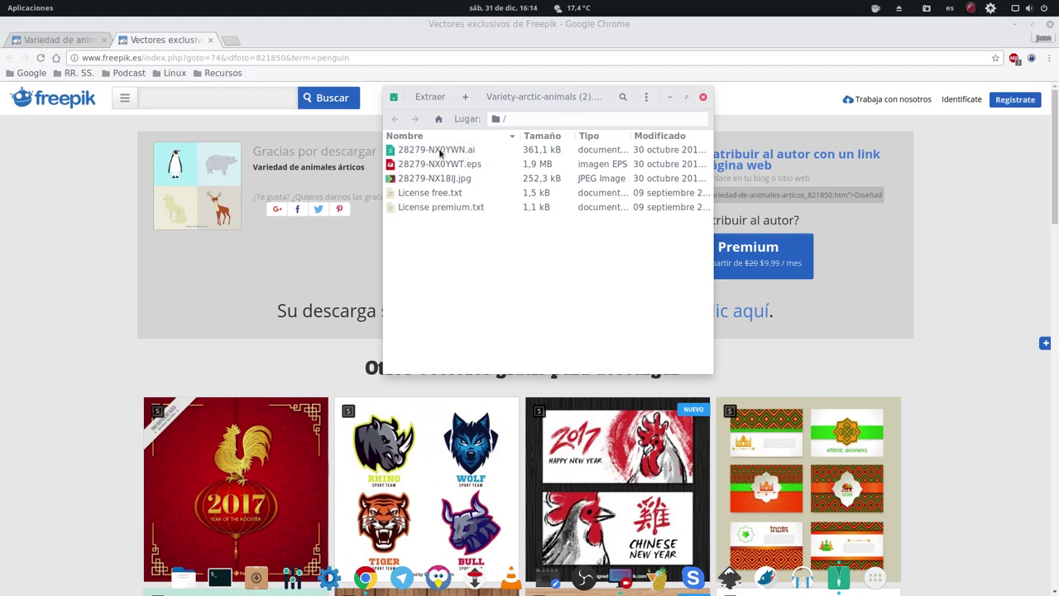
pyautogui.click(440, 152)
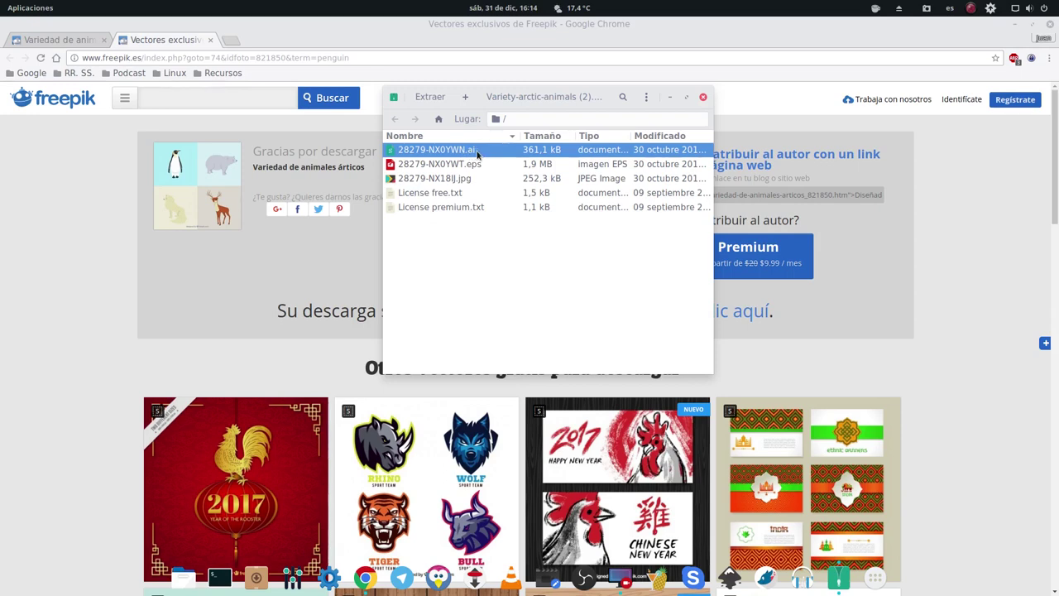
pyautogui.rightClick(455, 154)
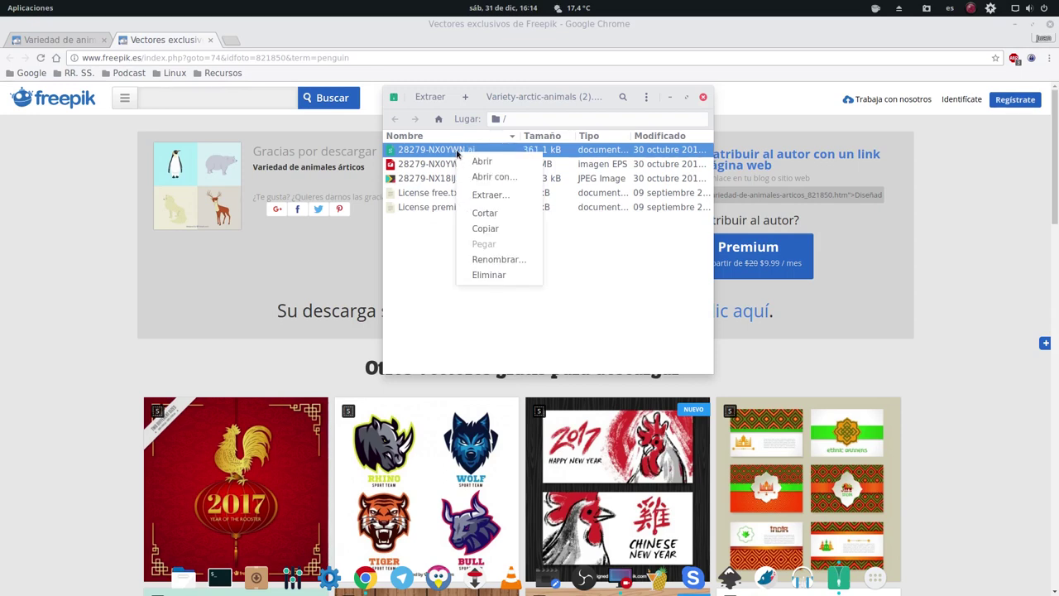
pyautogui.click(495, 176)
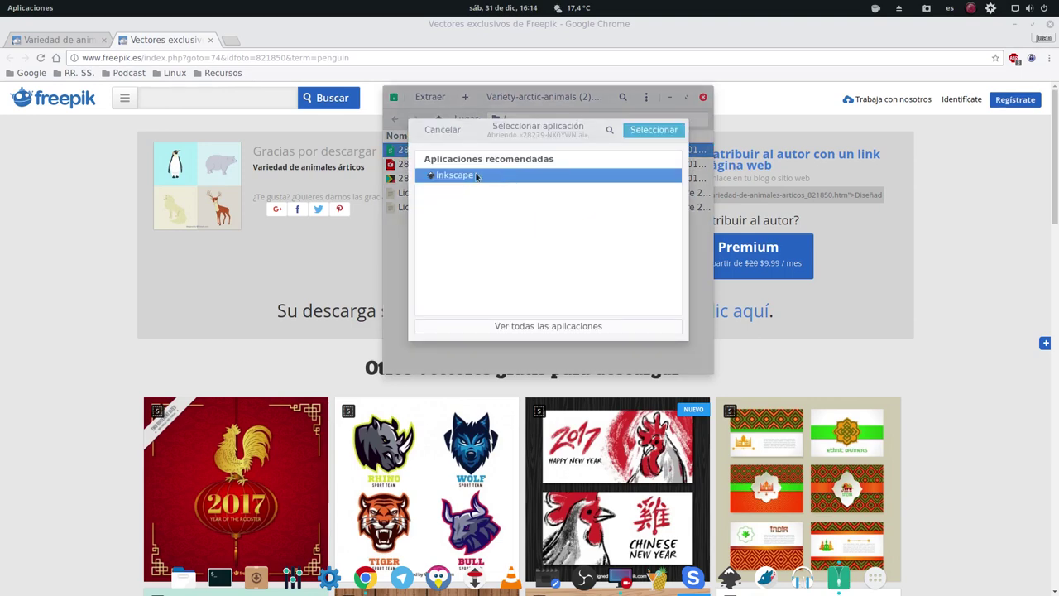
pyautogui.doubleClick(476, 176)
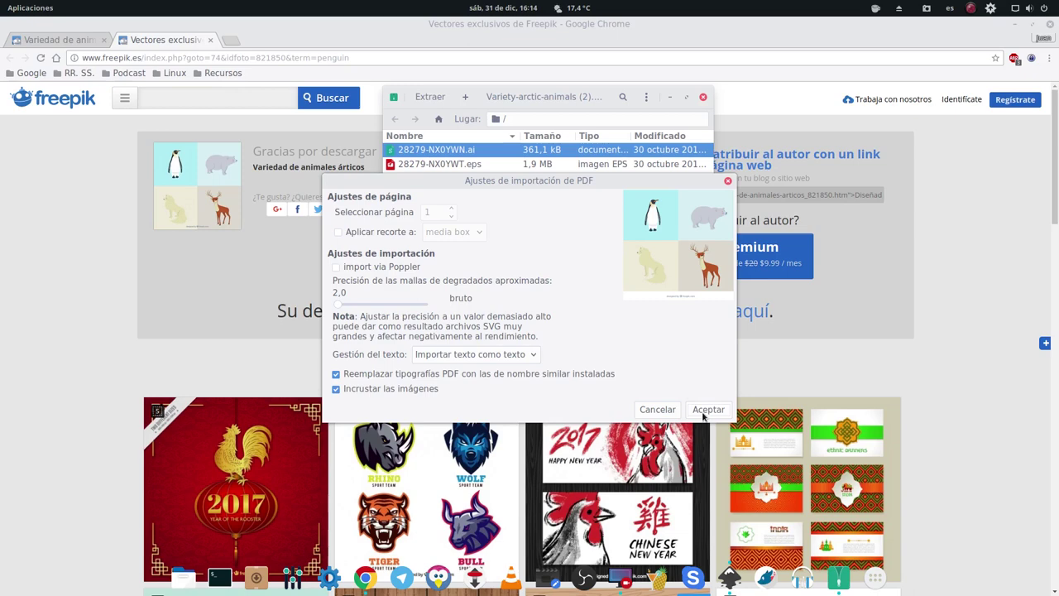
pyautogui.click(708, 410)
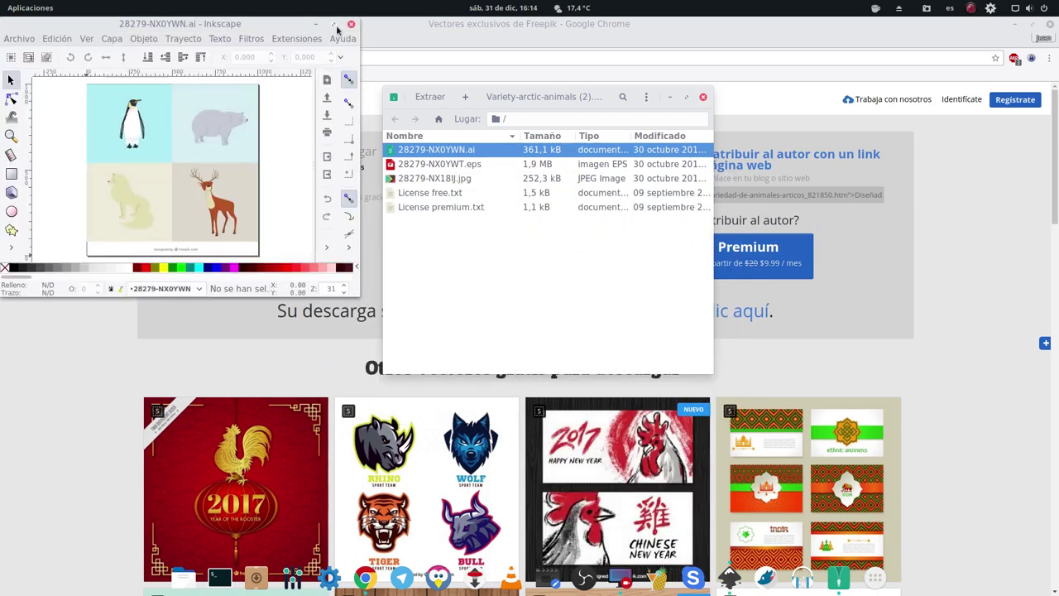
# Maximize Inkscape and close the docked text, path effects, fill, align and export panels.
pyautogui.click(334, 24)
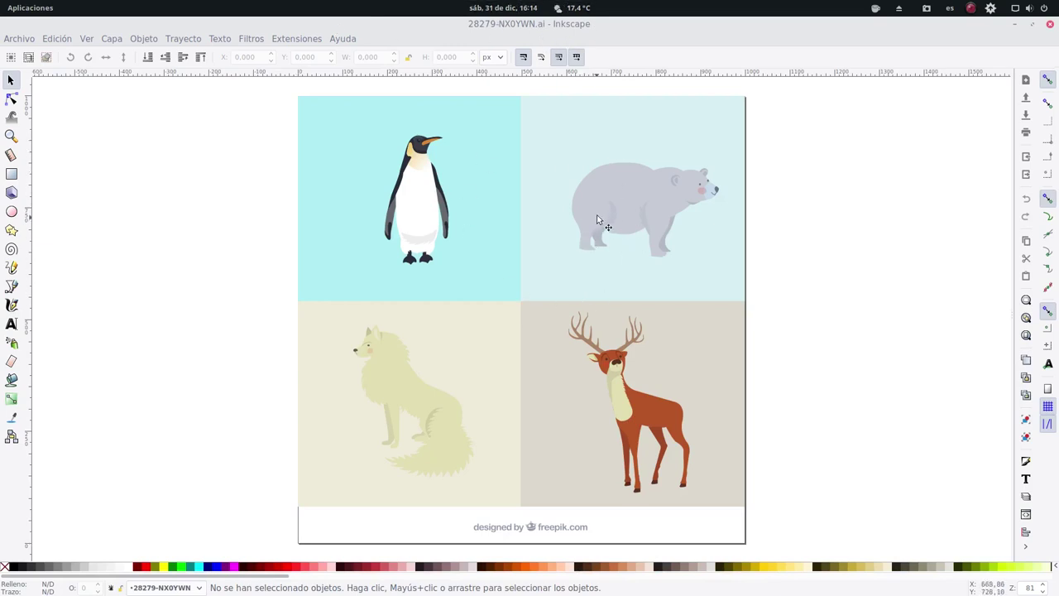
pyautogui.click(646, 193)
pyautogui.click(629, 401)
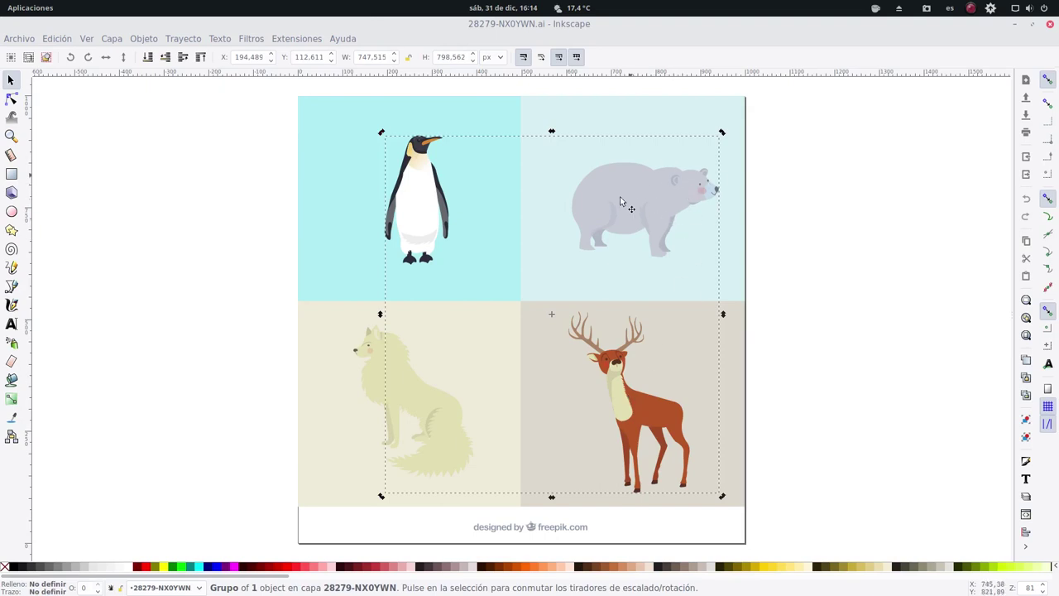
pyautogui.click(416, 379)
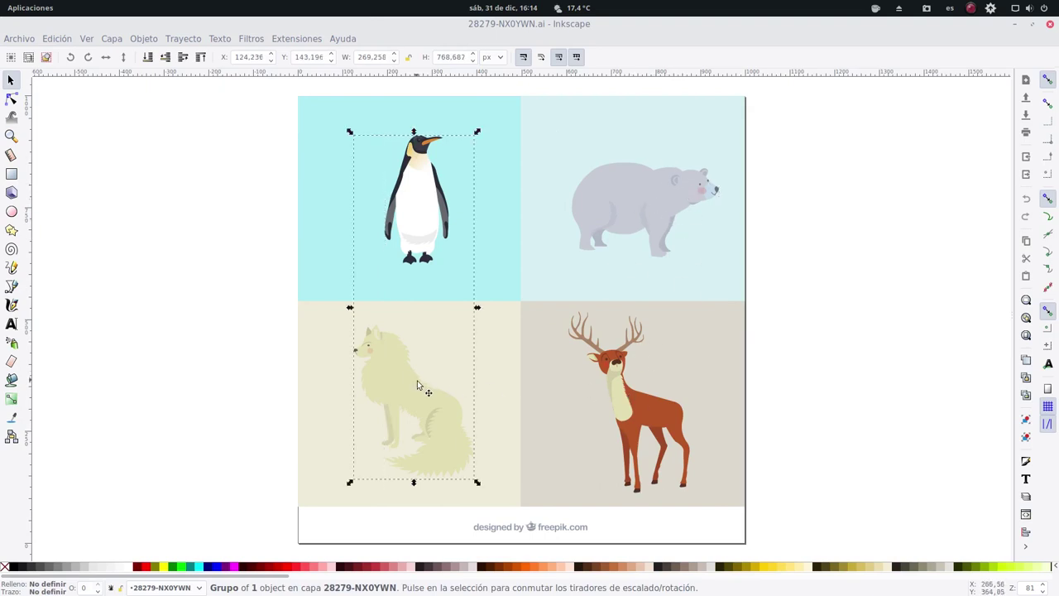
pyautogui.hotkey('ctrl', 'shift', 'e')
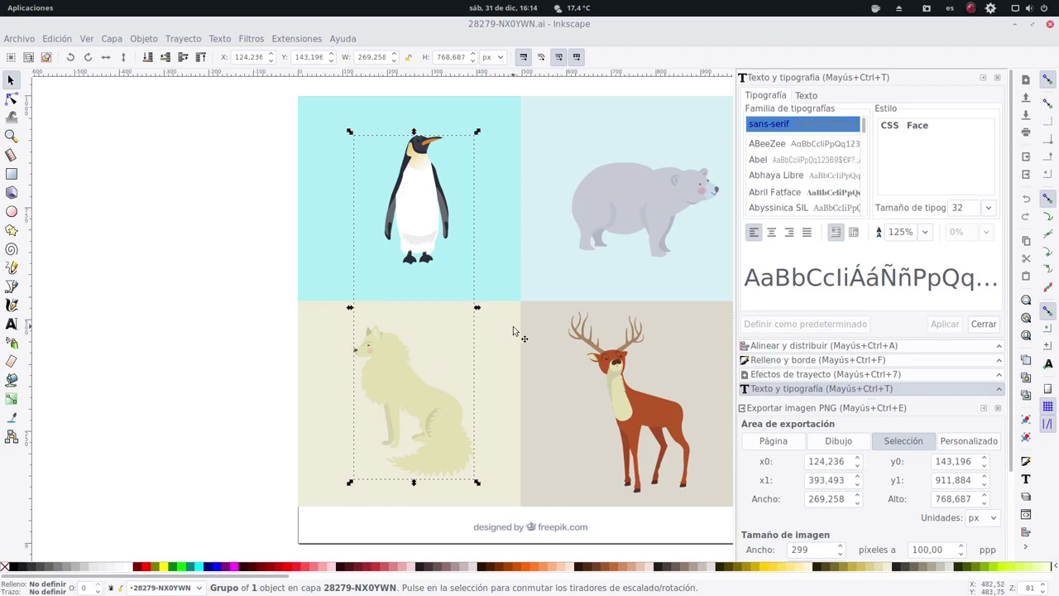
pyautogui.click(572, 266)
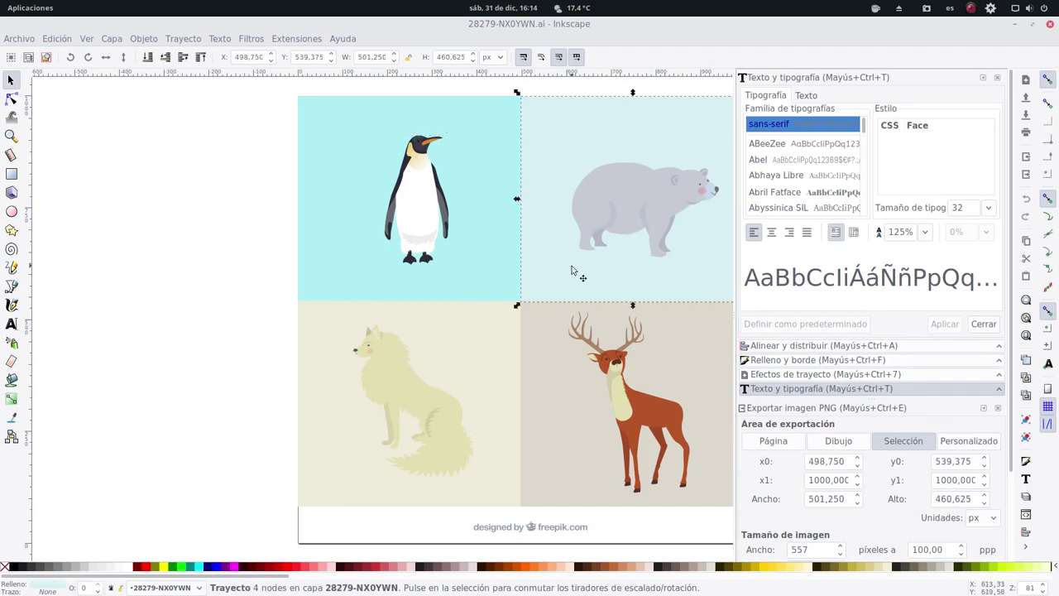
pyautogui.click(997, 77)
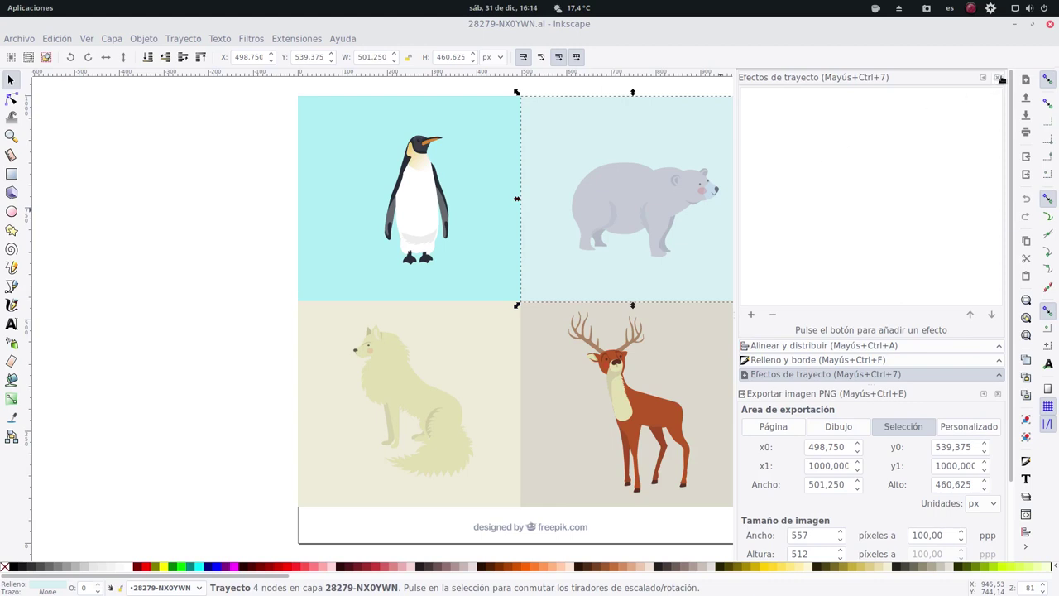
pyautogui.click(1001, 78)
pyautogui.click(1002, 78)
pyautogui.click(1002, 78)
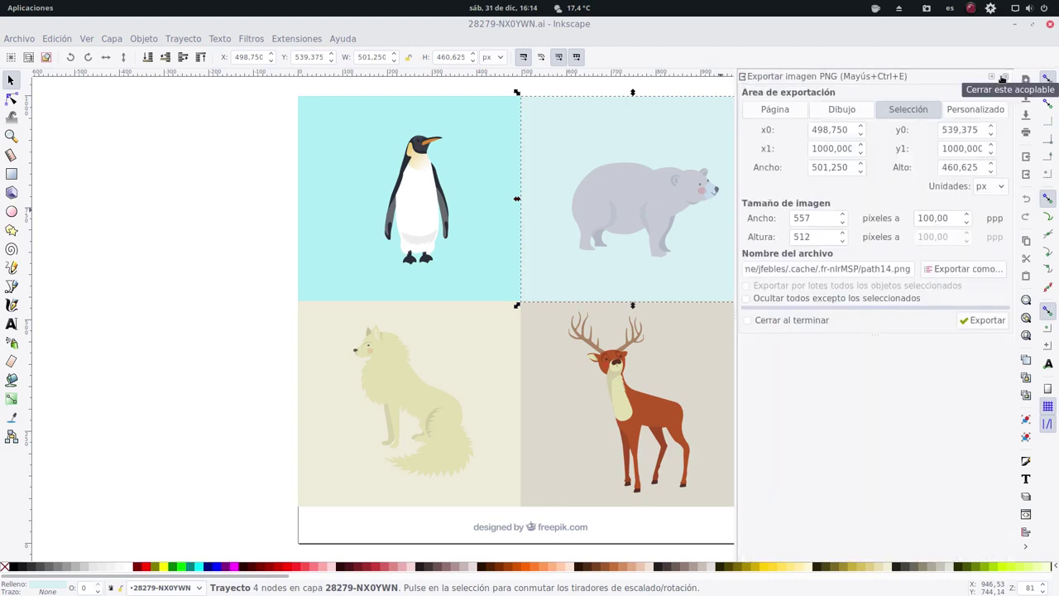
pyautogui.click(1002, 78)
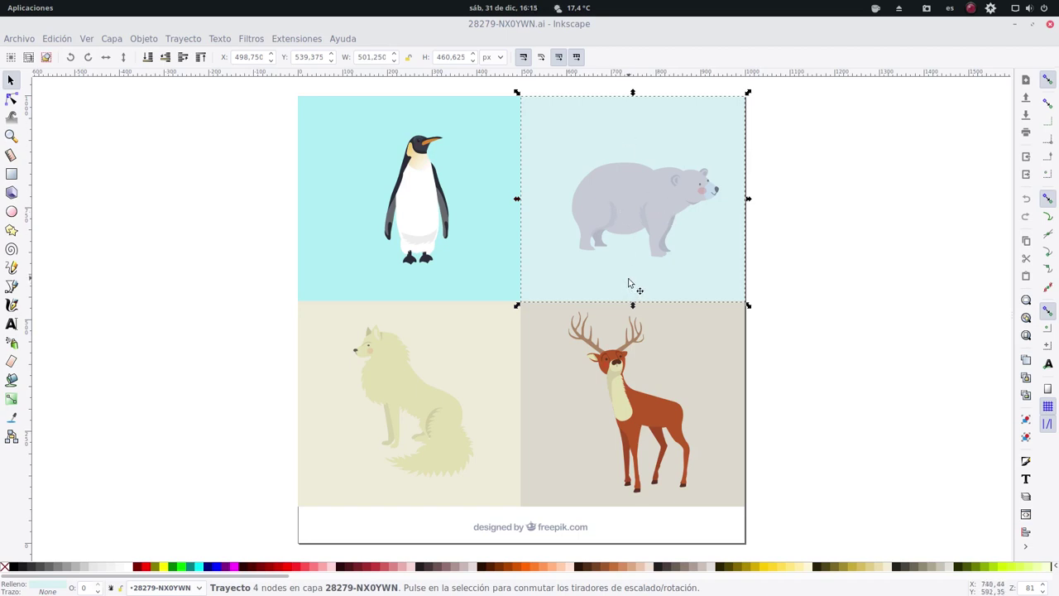
# Delete the bear tile's background and ungroup the animal artwork into separate objects.
pyautogui.press('Delete')
pyautogui.click(625, 221)
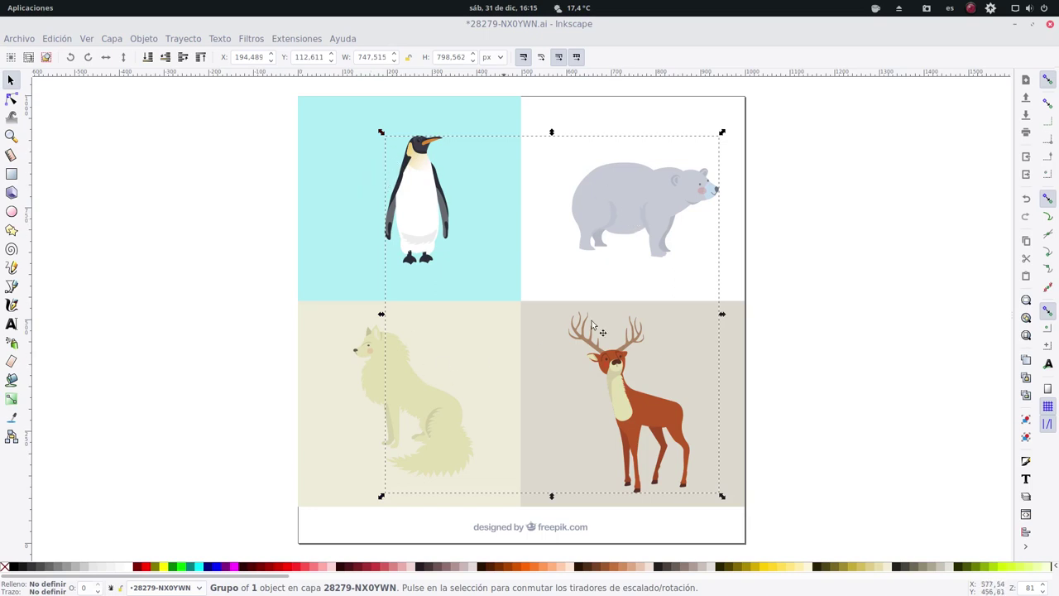
pyautogui.press('Delete')
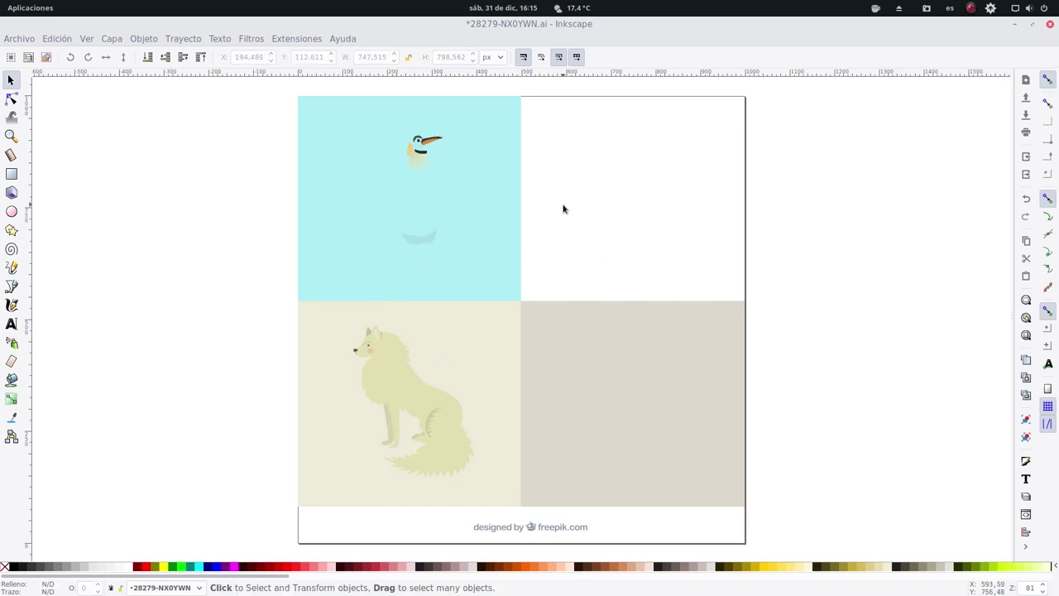
pyautogui.hotkey('ctrl', 'z')
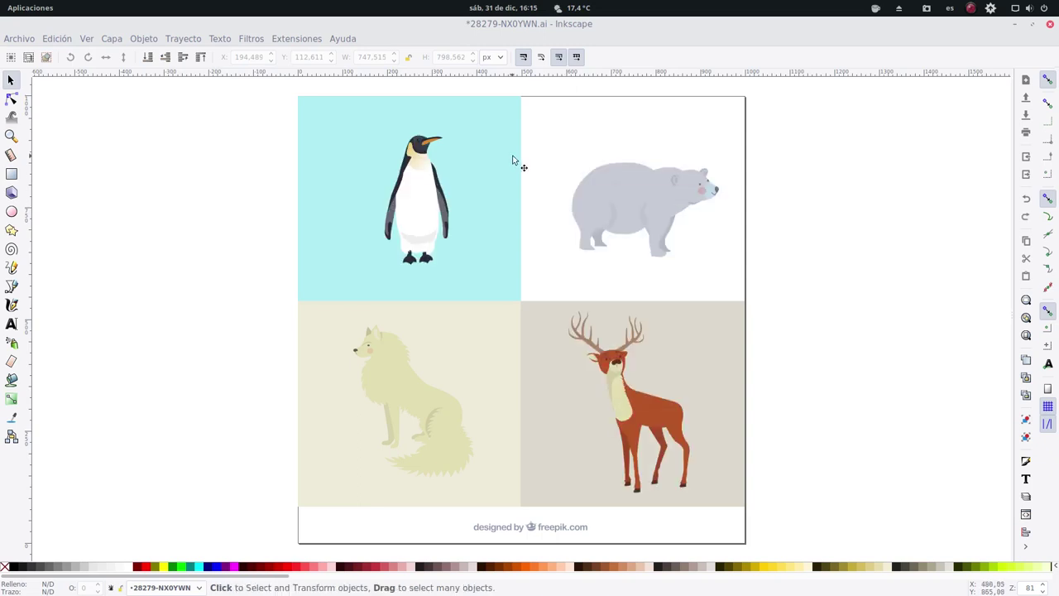
pyautogui.click(625, 198)
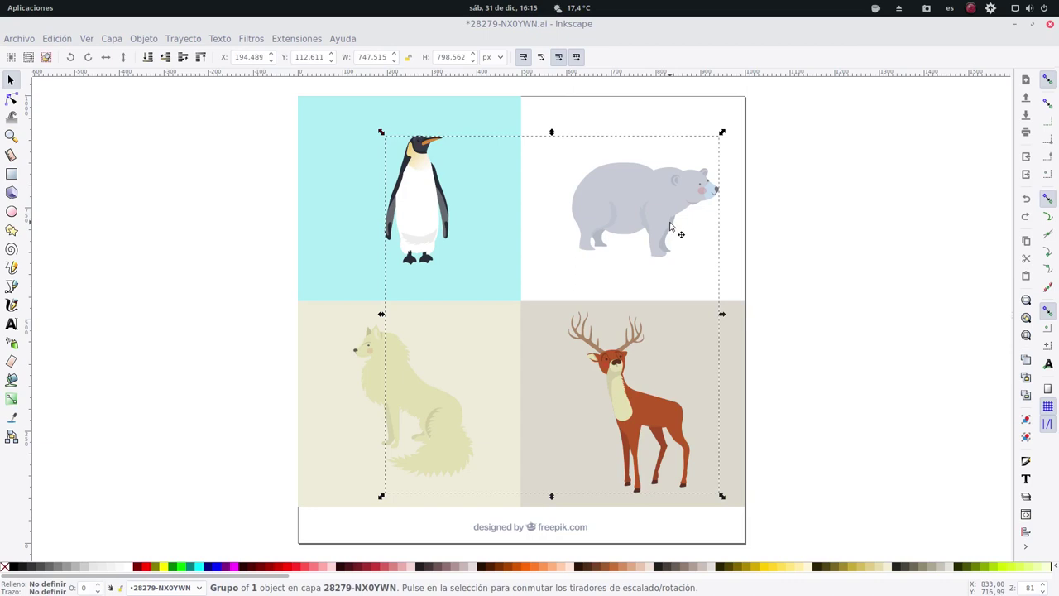
pyautogui.press('ctrl')
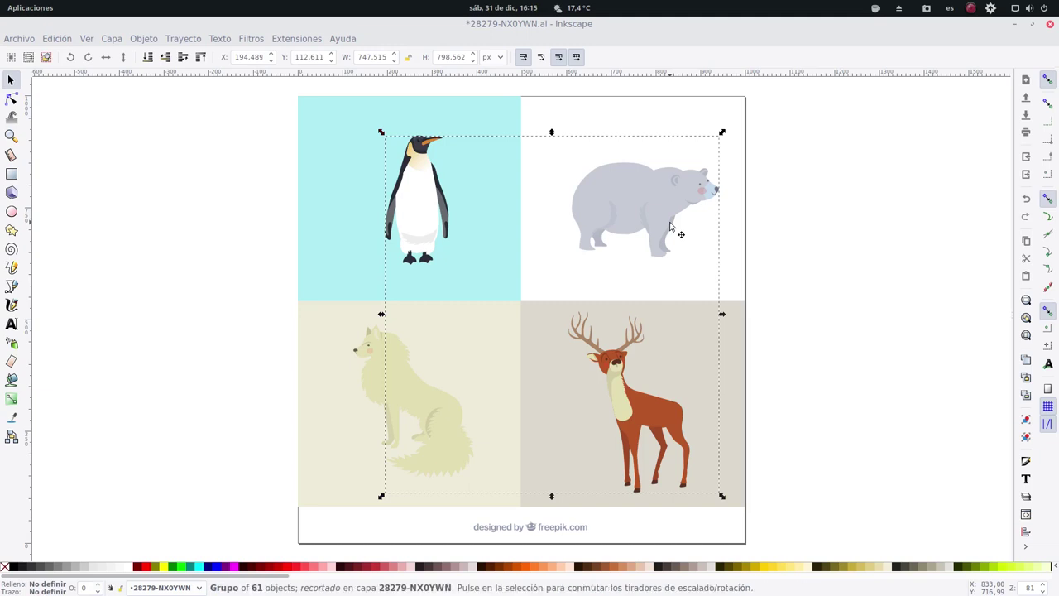
pyautogui.hotkey('ctrl', 'shift', 'g')
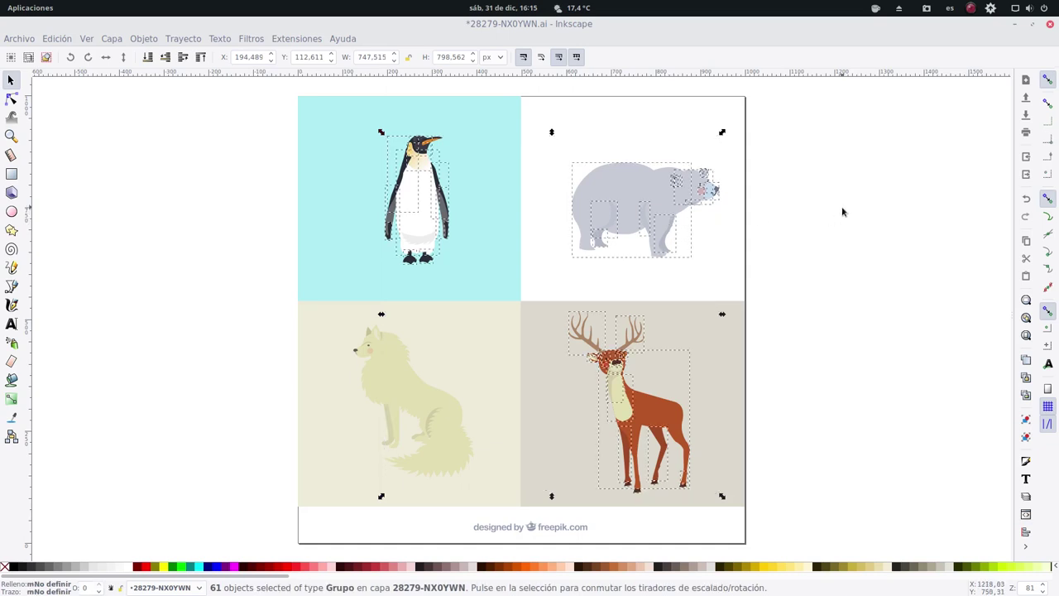
# Delete the bear, deer, bottom background tiles, footer and the ungrouped wolf pieces.
pyautogui.click(807, 127)
pyautogui.moveTo(808, 124)
pyautogui.mouseDown()
pyautogui.moveTo(573, 285)
pyautogui.moveTo(552, 538)
pyautogui.mouseUp()
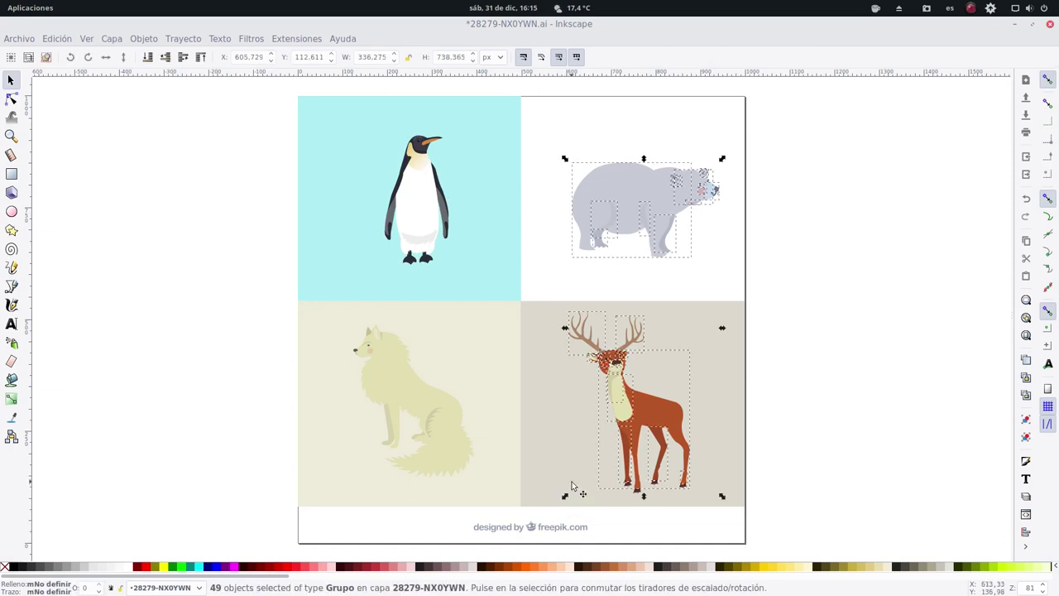
pyautogui.press('Delete')
pyautogui.click(589, 358)
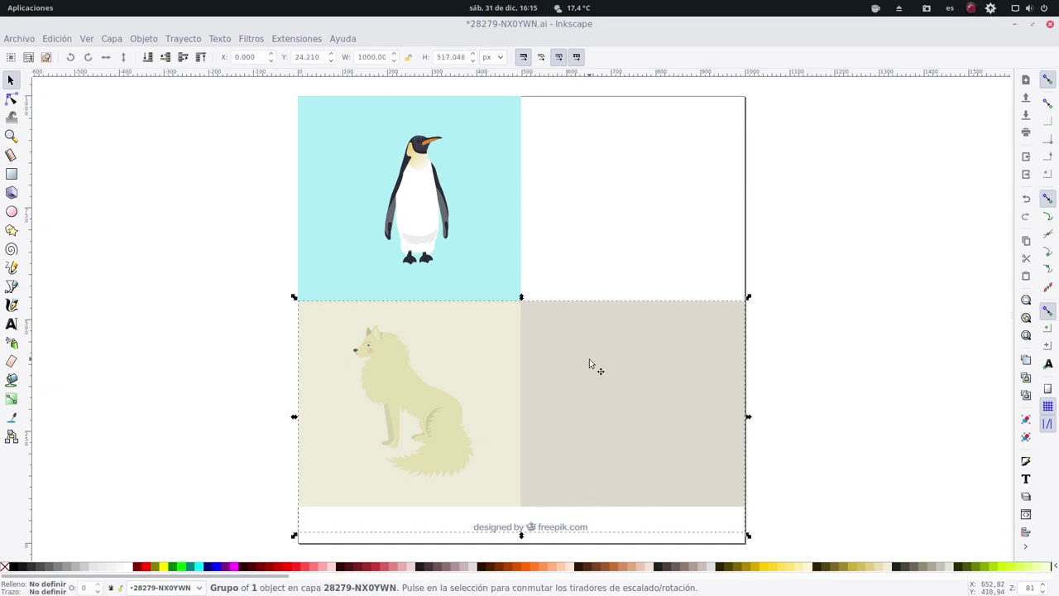
pyautogui.press('Delete')
pyautogui.click(418, 420)
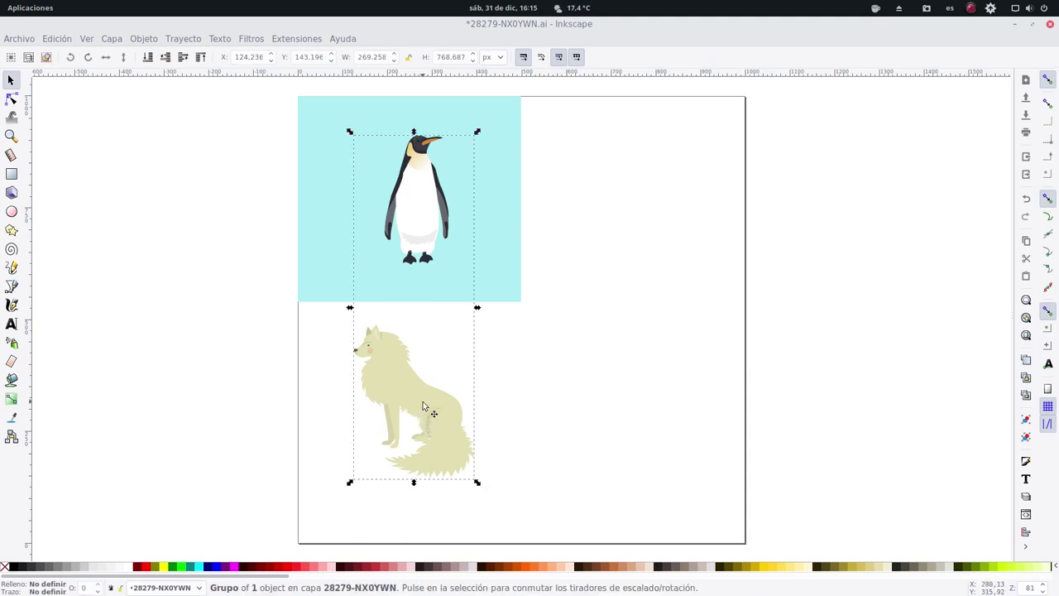
pyautogui.hotkey('ctrl', 'shift', 'g')
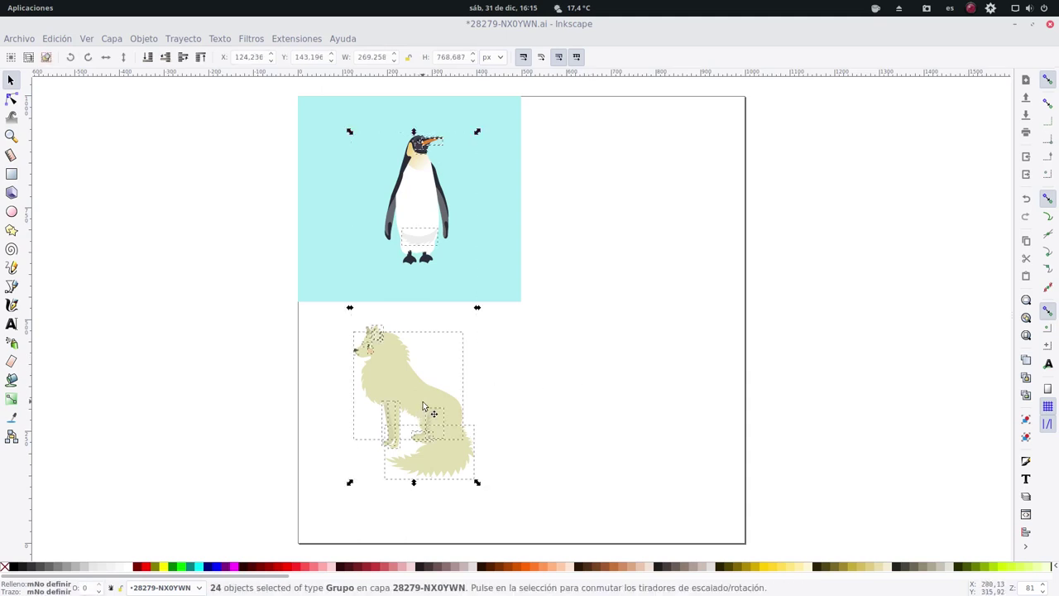
pyautogui.moveTo(609, 311); pyautogui.dragTo(255, 553)
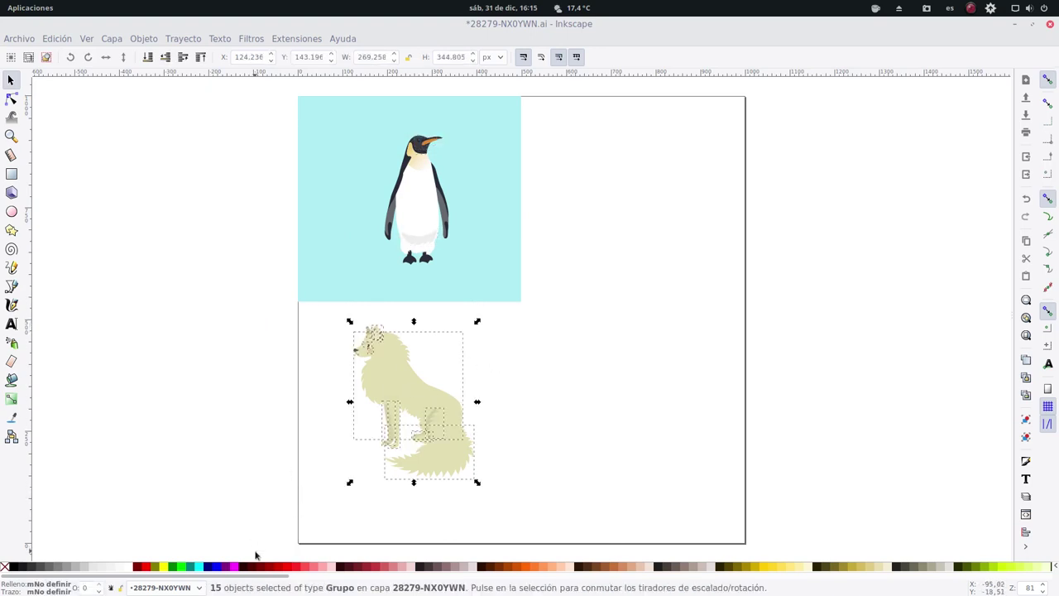
pyautogui.press('Delete')
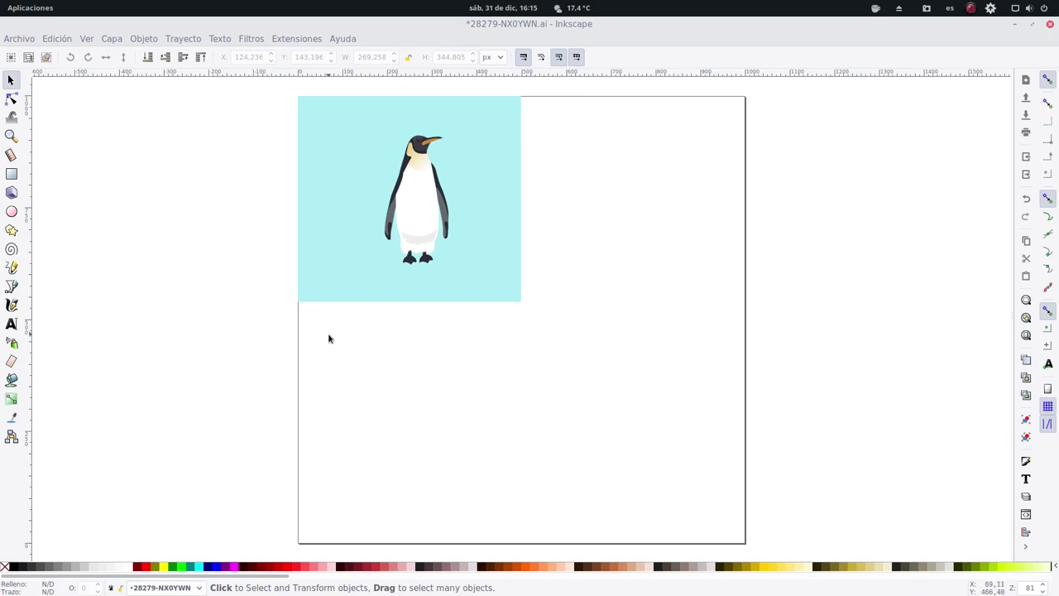
# Select the penguin's cyan square, zoom in on it, then zoom back to the full page.
pyautogui.click(340, 296)
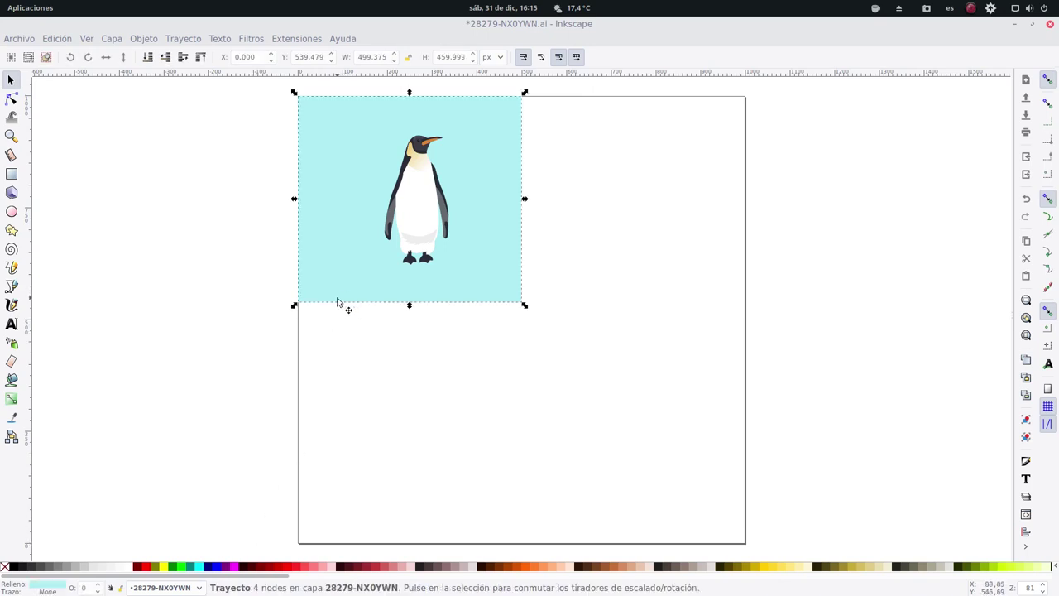
pyautogui.click(419, 218)
pyautogui.click(467, 220)
pyautogui.press('3')
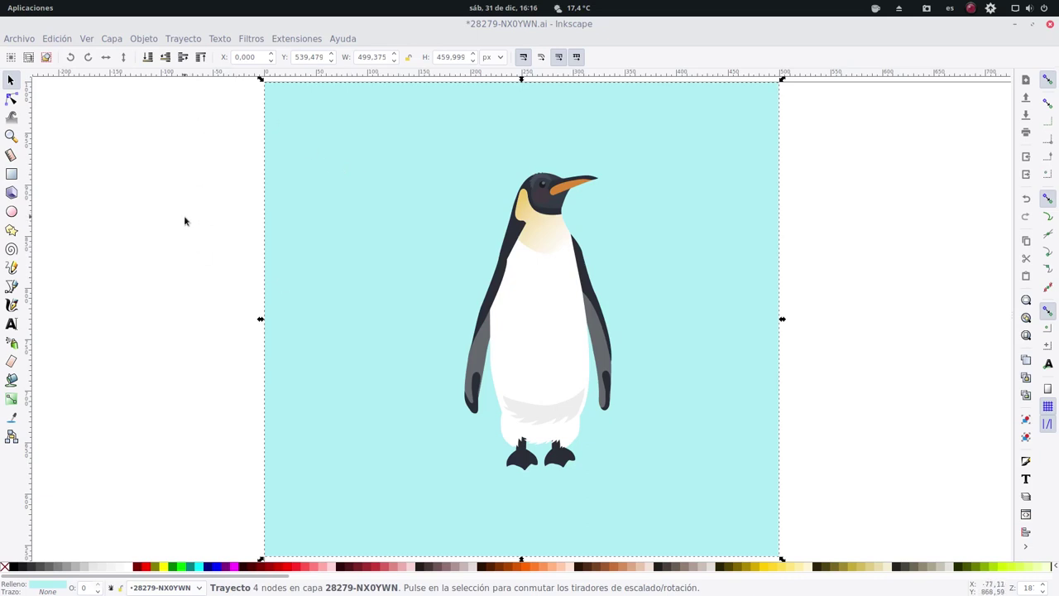
pyautogui.press('5')
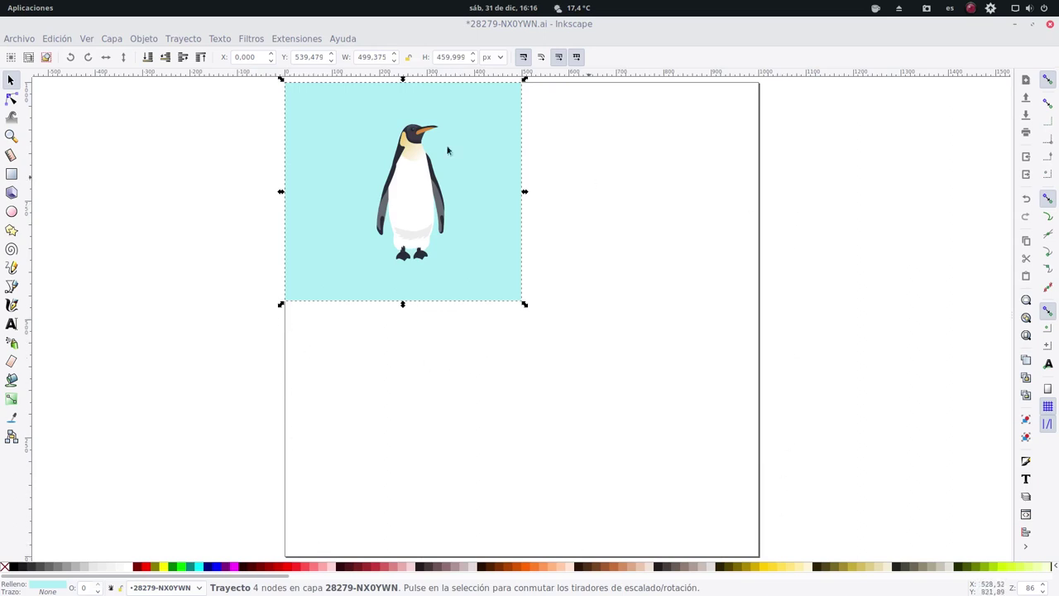
pyautogui.click(19, 39)
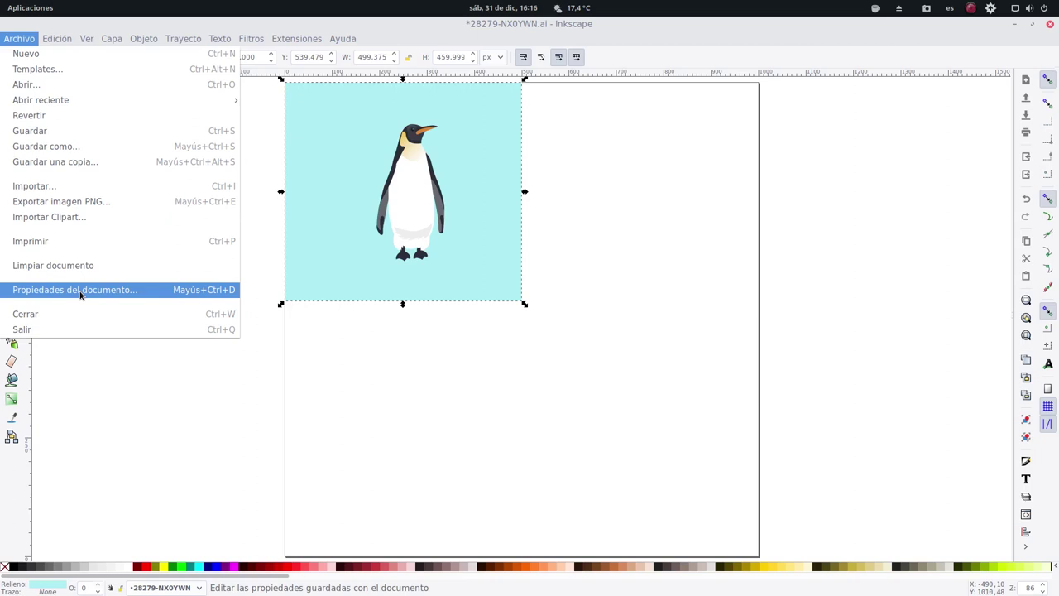
# Enter page width 1920 and height 1080 px in Document Properties.
pyautogui.click(81, 291)
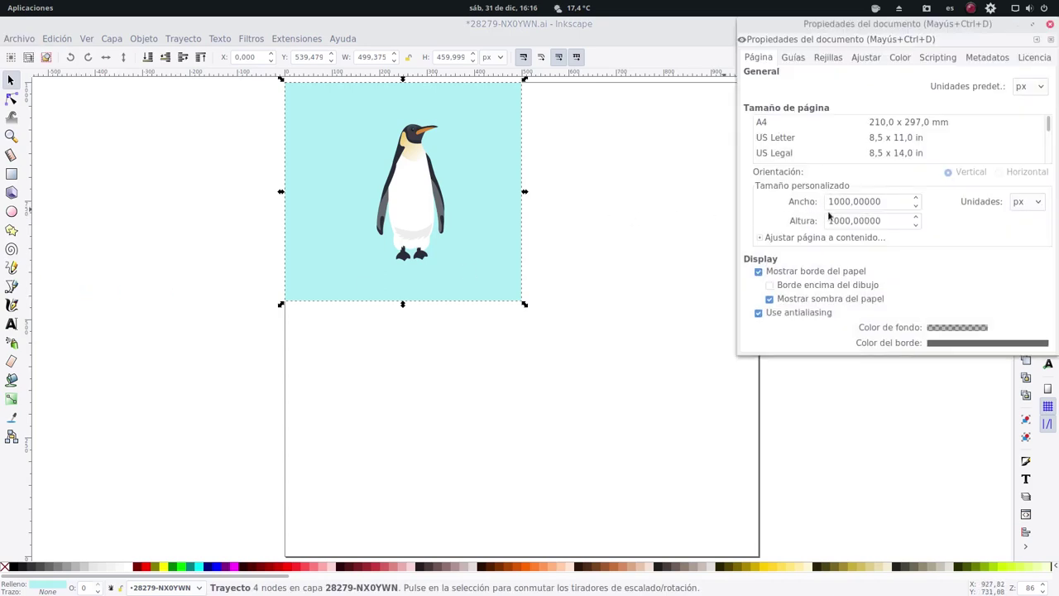
pyautogui.moveTo(882, 202); pyautogui.dragTo(806, 202)
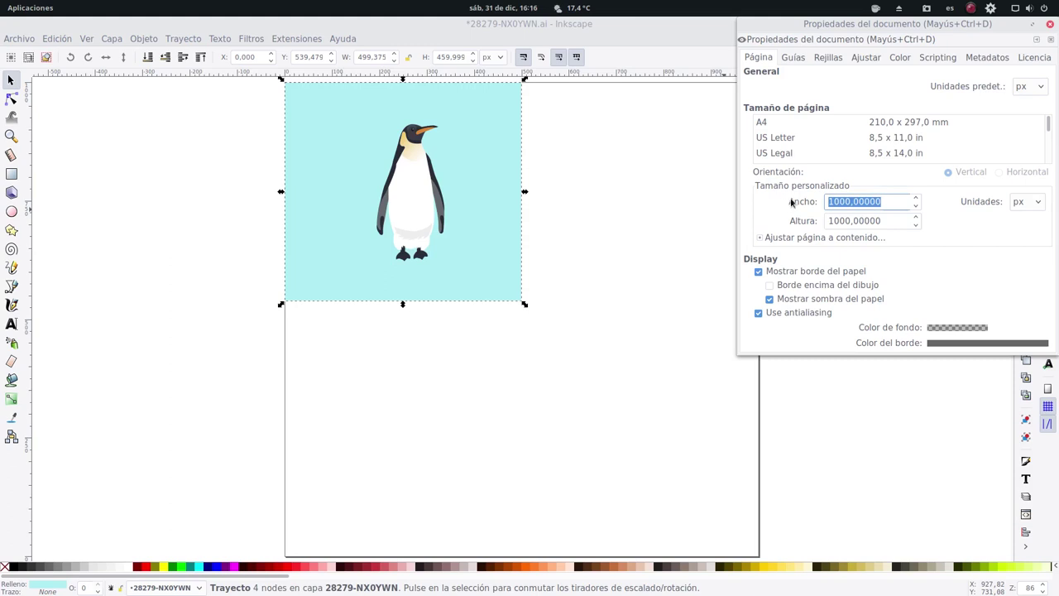
pyautogui.write('1920')
pyautogui.press('Tab')
pyautogui.write('1')
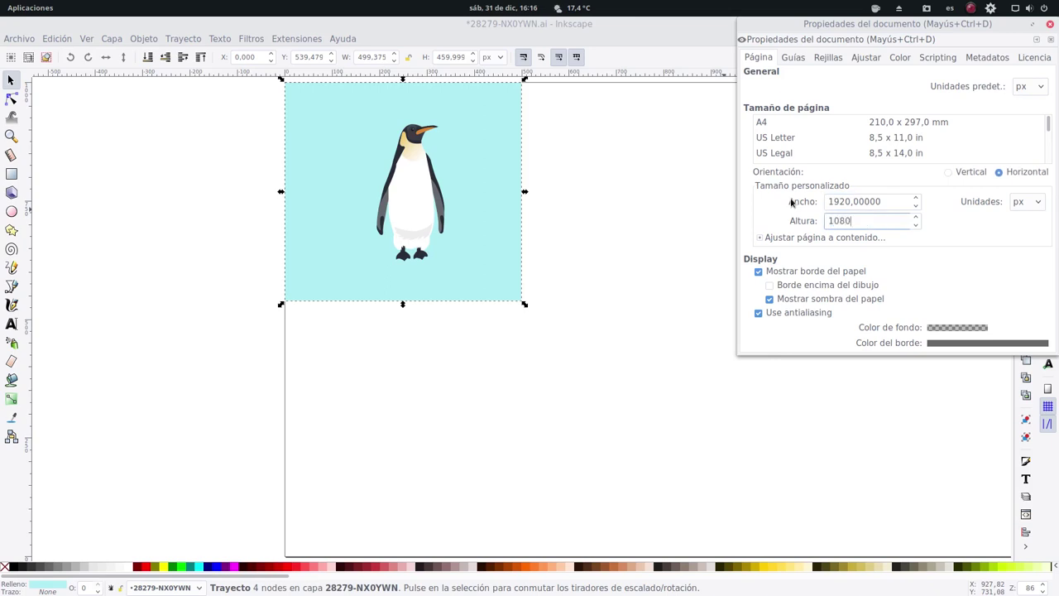
pyautogui.press('Return')
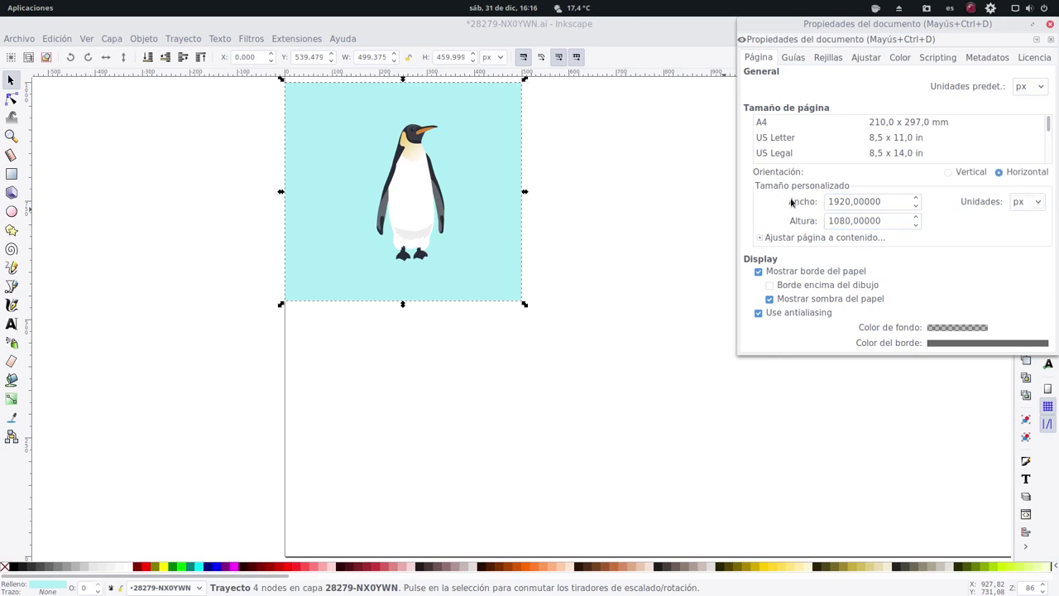
pyautogui.click(1049, 40)
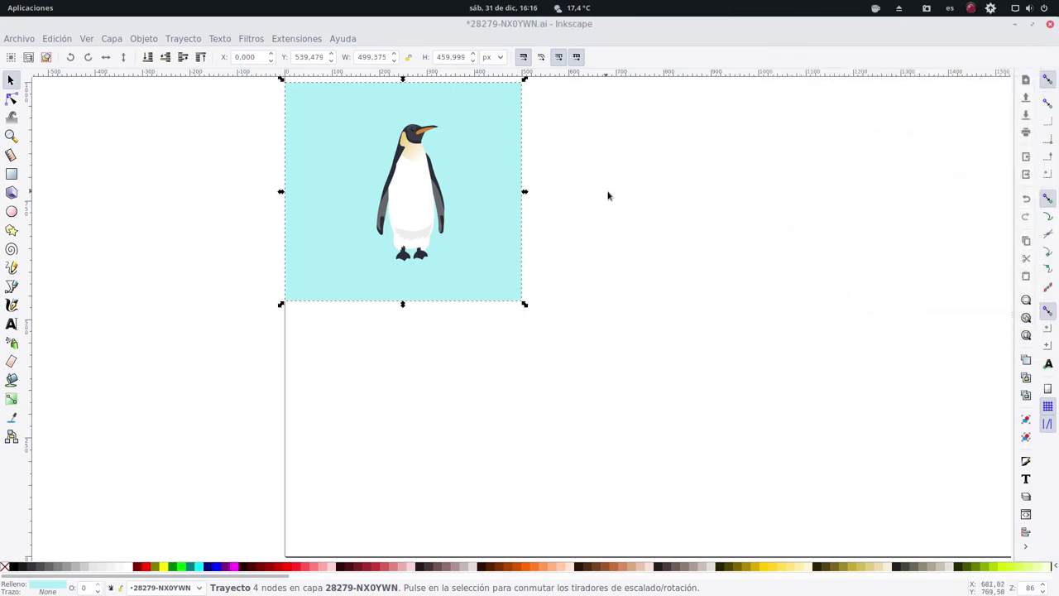
# Set the cyan rectangle's W to 1920 and H to 1080 px in the toolbar.
pyautogui.press('5')
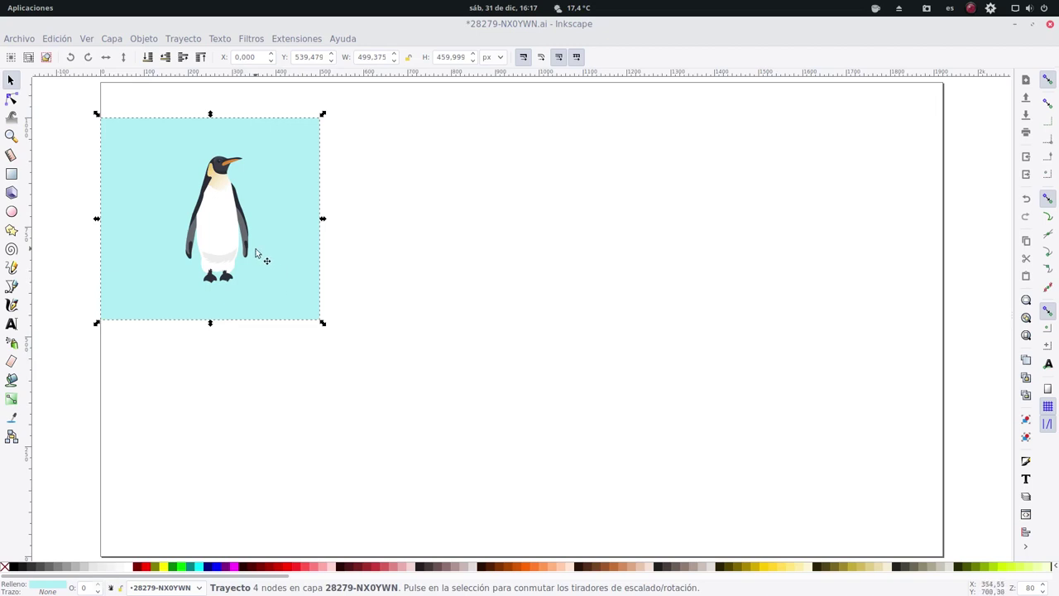
pyautogui.click(293, 135)
pyautogui.click(295, 135)
pyautogui.doubleClick(374, 60)
pyautogui.write('1920')
pyautogui.press('Tab')
pyautogui.write('1')
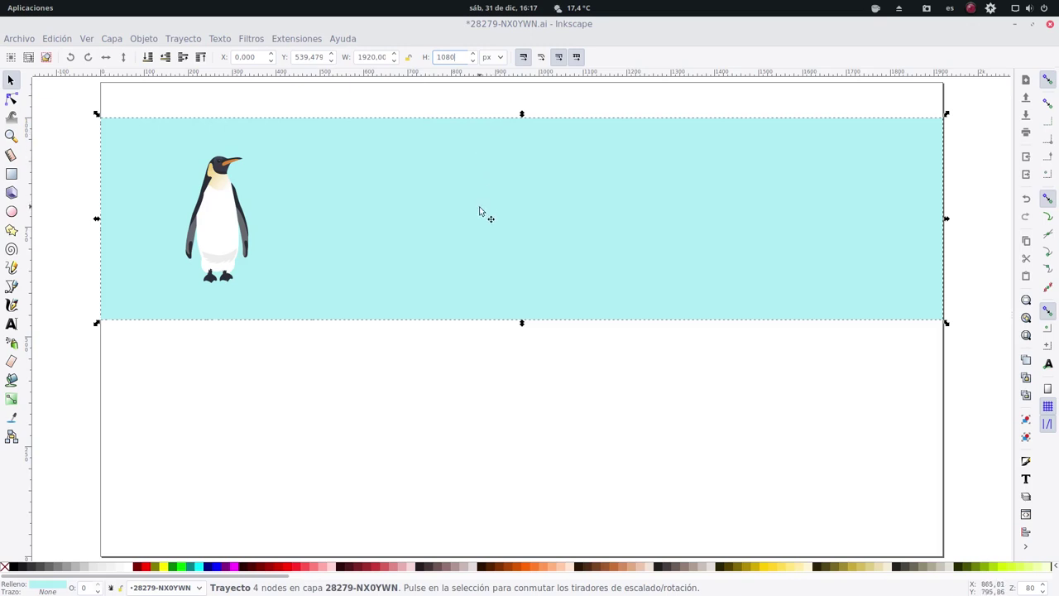
pyautogui.press('Return')
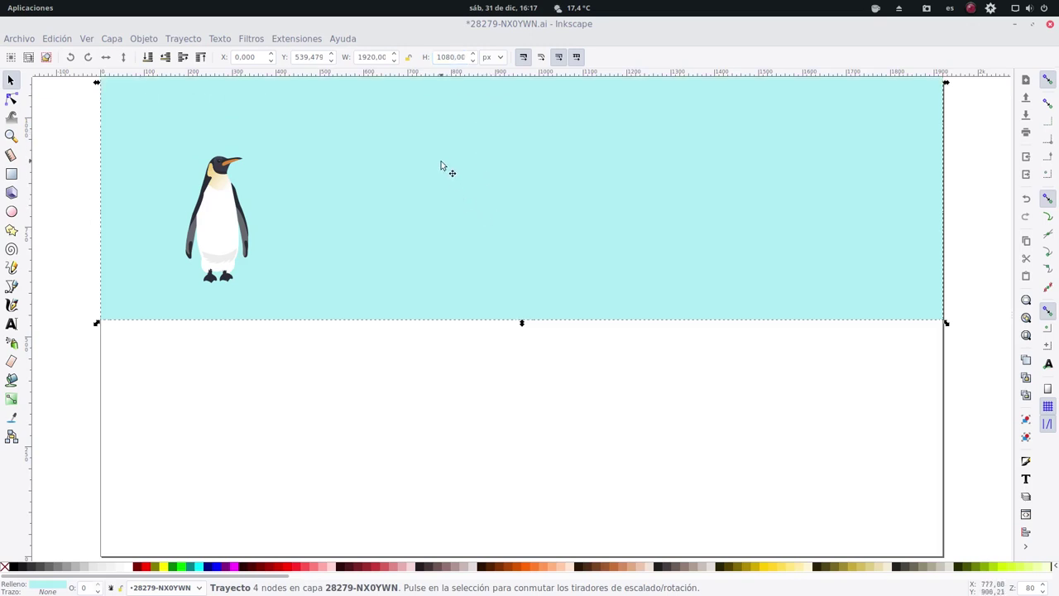
pyautogui.scroll(3, 574, 380)
pyautogui.scroll(5, 574, 381)
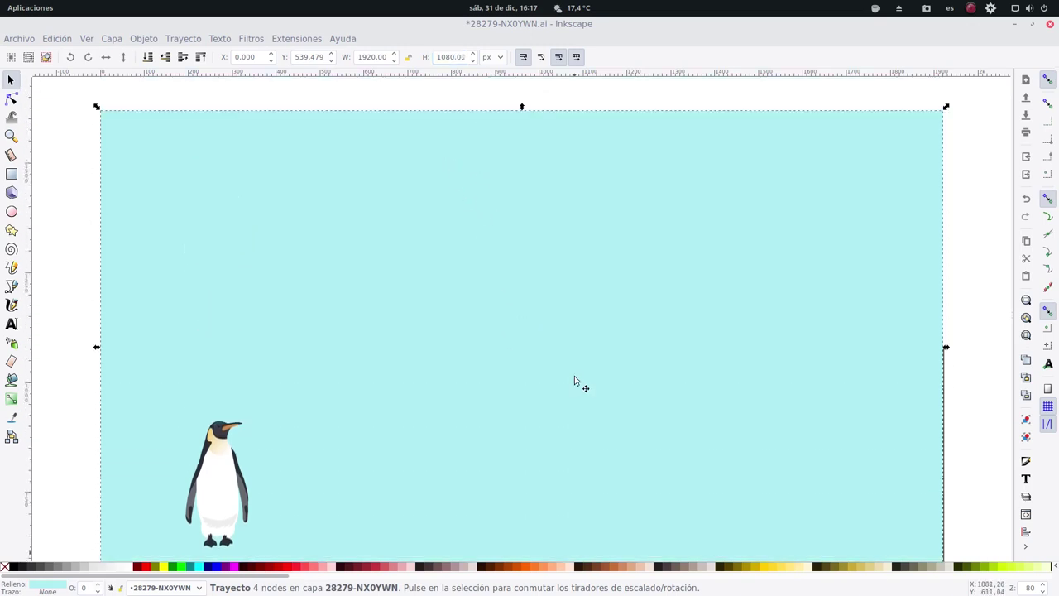
pyautogui.scroll(-5, 498, 277)
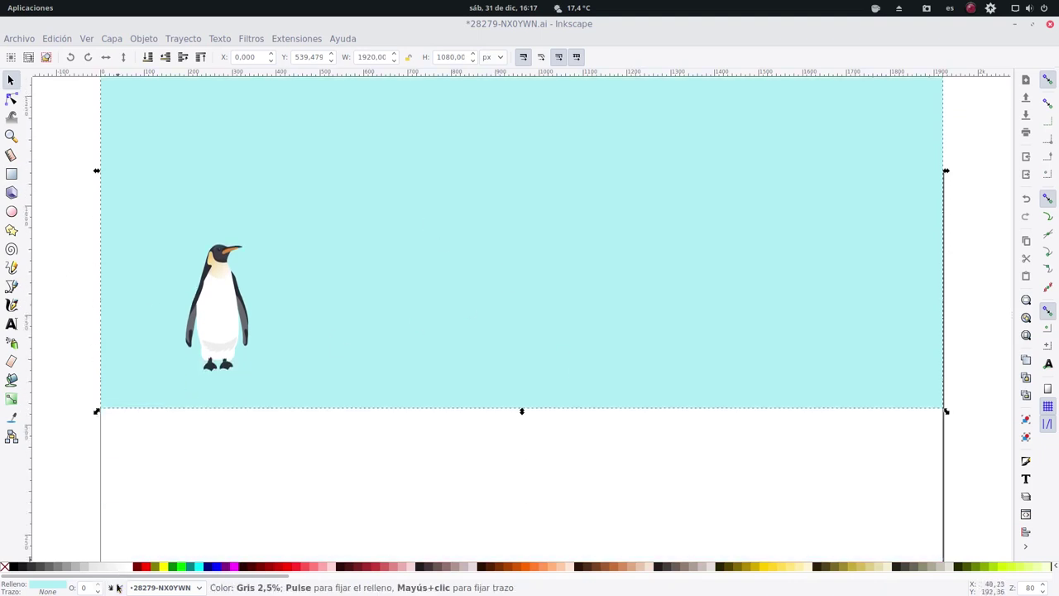
# Align the cyan rectangle to the page's top edge using Align and Distribute.
pyautogui.click(148, 40)
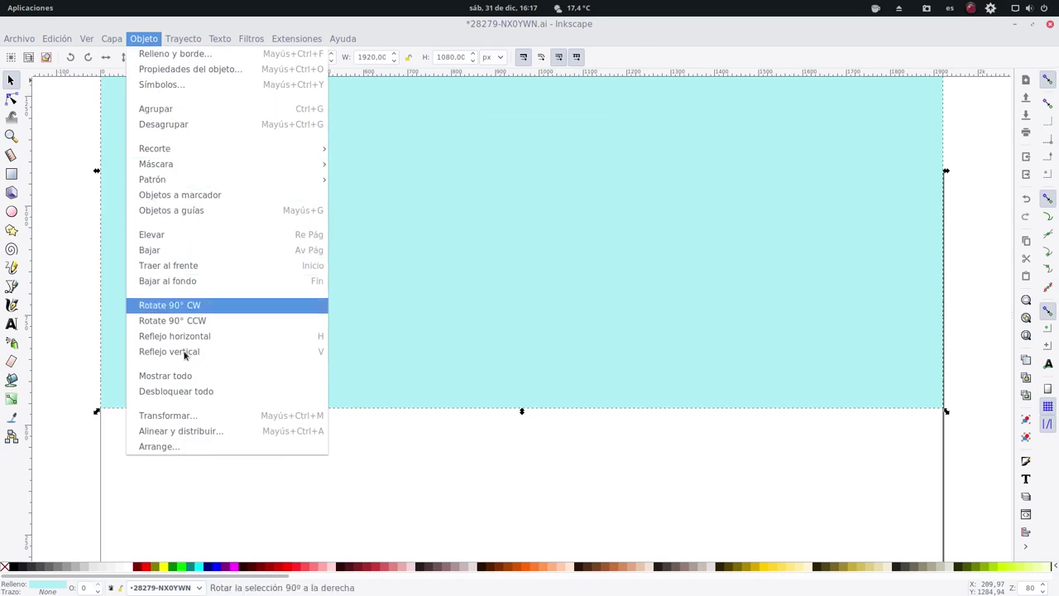
pyautogui.click(200, 431)
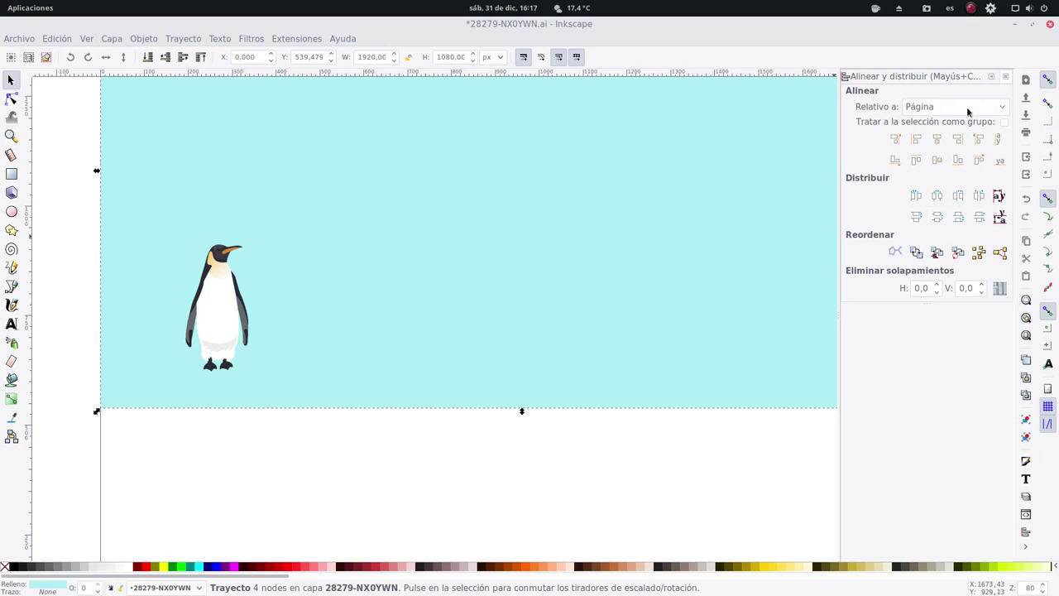
pyautogui.click(938, 160)
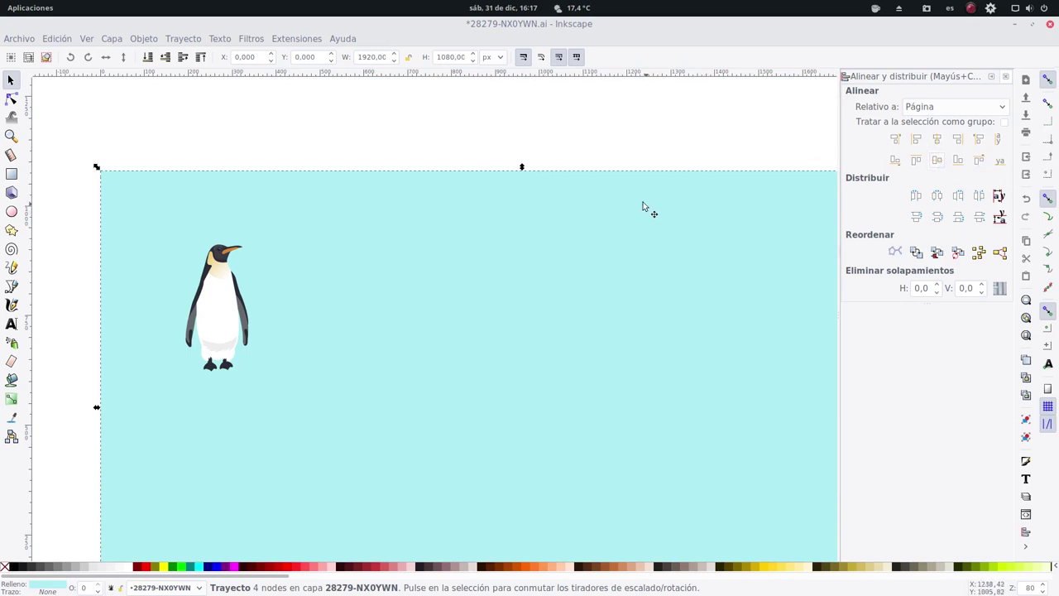
# Rubber-band select all the parts of the penguin.
pyautogui.scroll(-1, 428, 136)
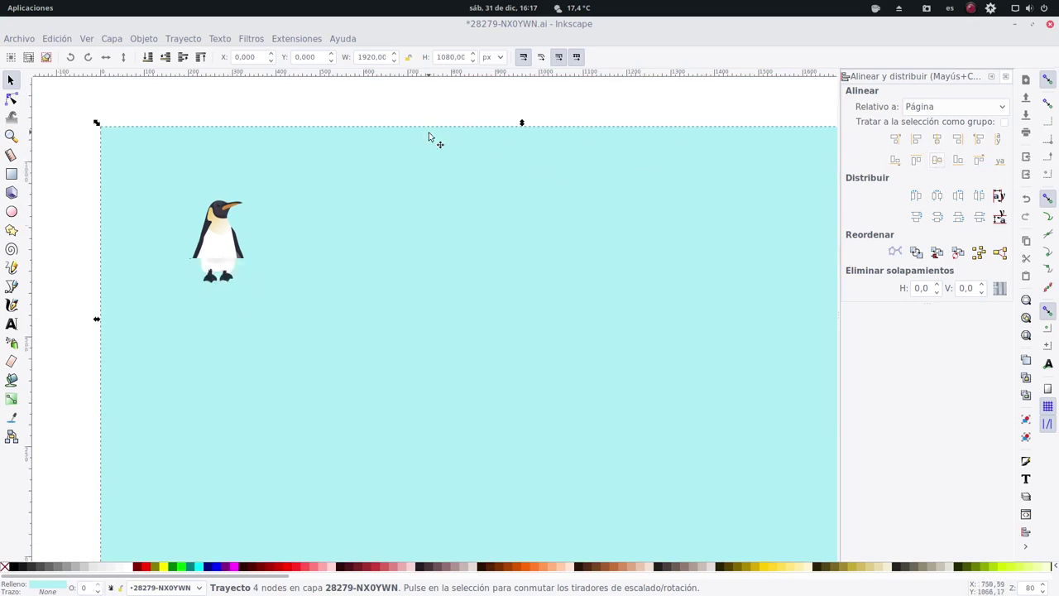
pyautogui.scroll(-2, 429, 136)
pyautogui.scroll(2, 429, 134)
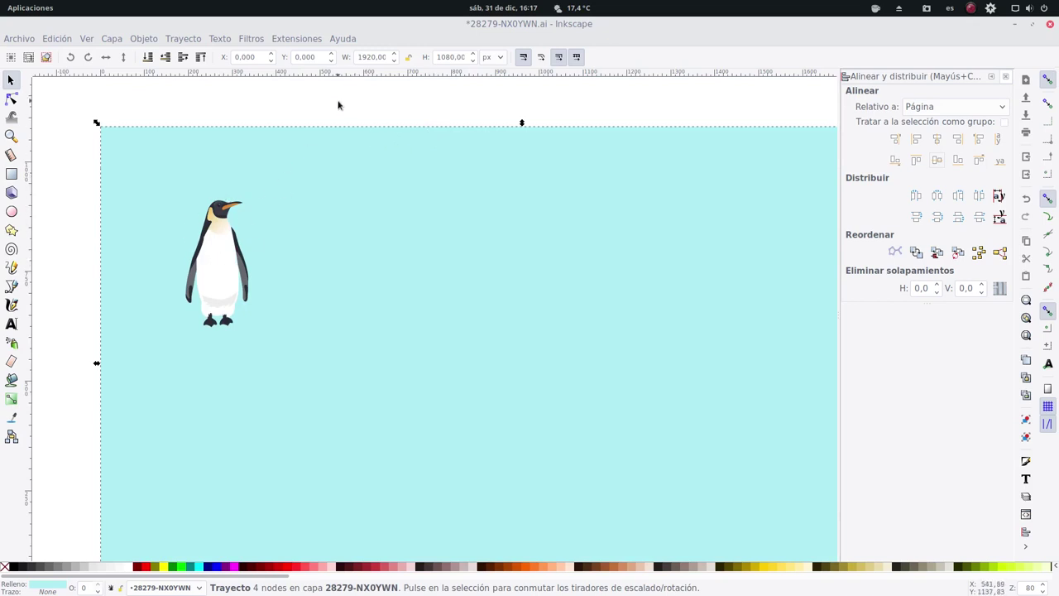
pyautogui.moveTo(339, 101); pyautogui.dragTo(157, 357)
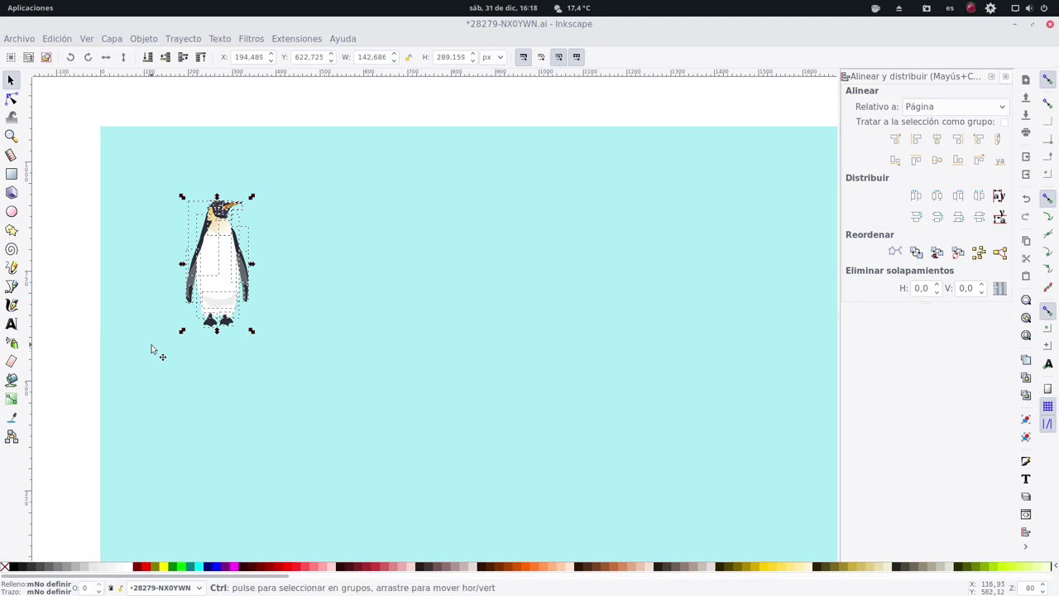
# Group the penguin's parts and scale it proportionally to about 433×878 px at the left.
pyautogui.hotkey('ctrl', 'g')
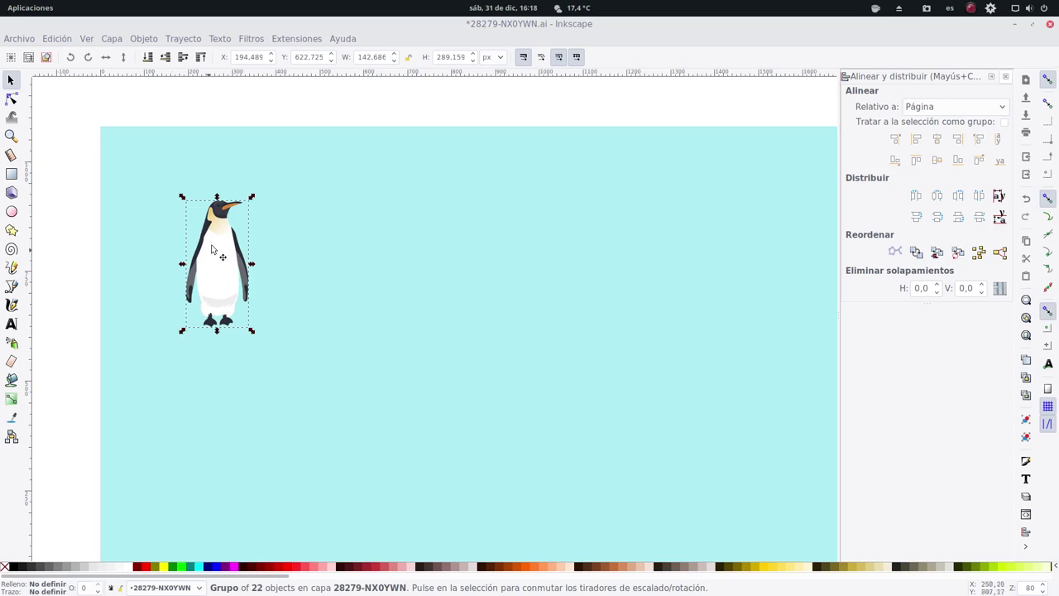
pyautogui.click(409, 58)
pyautogui.moveTo(253, 331)
pyautogui.mouseDown()
pyautogui.moveTo(275, 403)
pyautogui.moveTo(492, 528)
pyautogui.mouseUp()
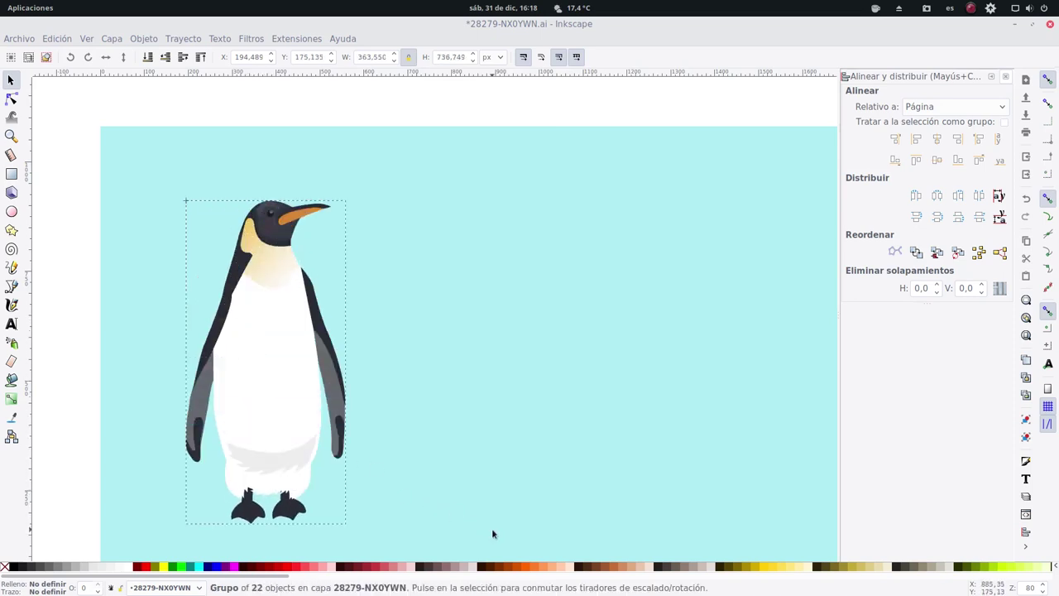
pyautogui.moveTo(329, 433)
pyautogui.mouseDown()
pyautogui.moveTo(268, 395)
pyautogui.moveTo(450, 502)
pyautogui.moveTo(267, 390)
pyautogui.moveTo(497, 505)
pyautogui.moveTo(326, 419)
pyautogui.moveTo(430, 474)
pyautogui.moveTo(243, 402)
pyautogui.moveTo(457, 492)
pyautogui.mouseUp()
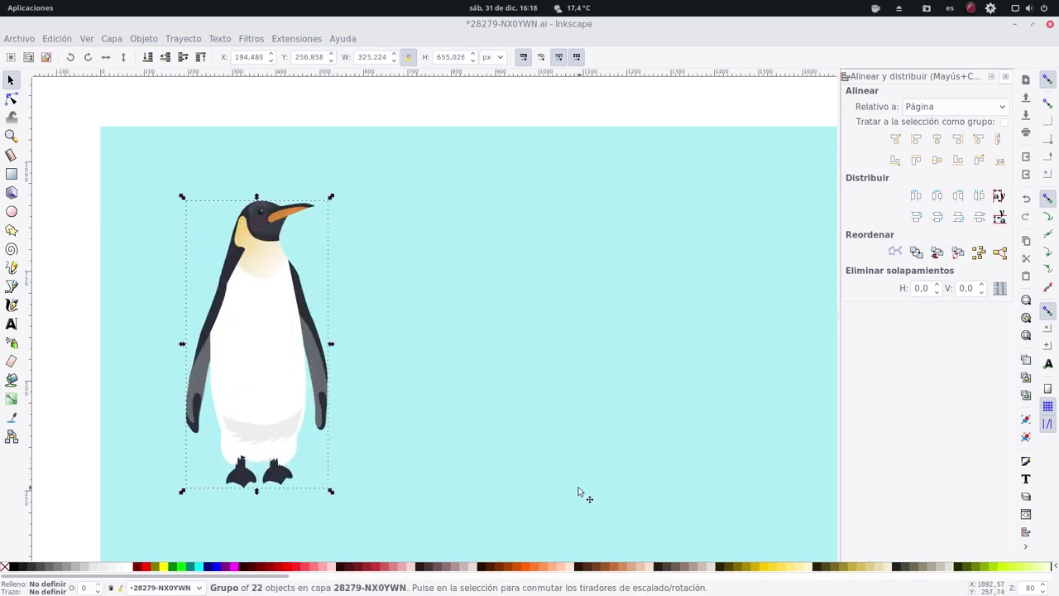
pyautogui.press('5')
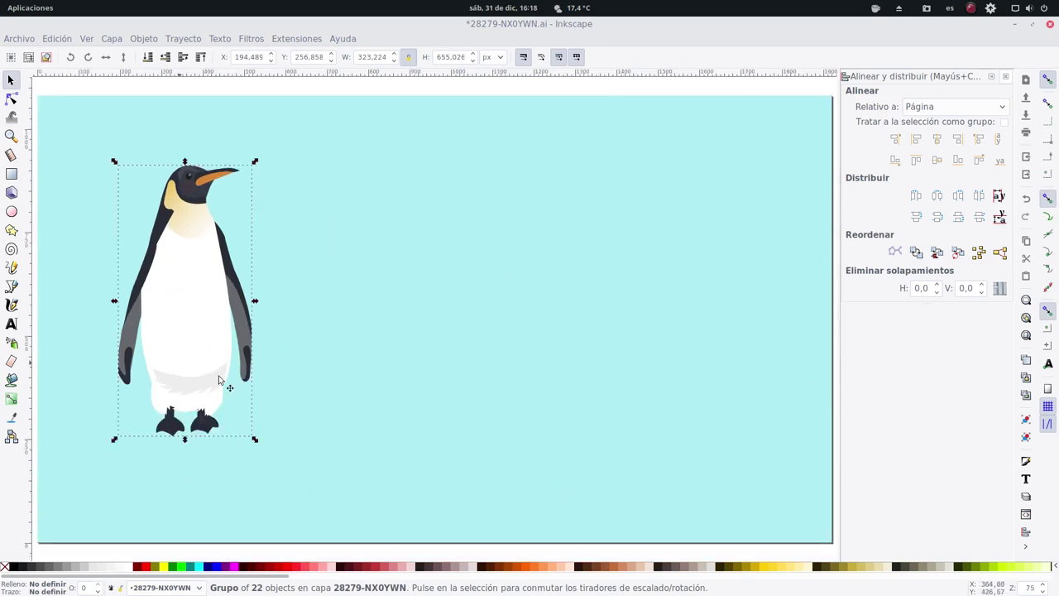
pyautogui.moveTo(255, 445); pyautogui.dragTo(312, 520)
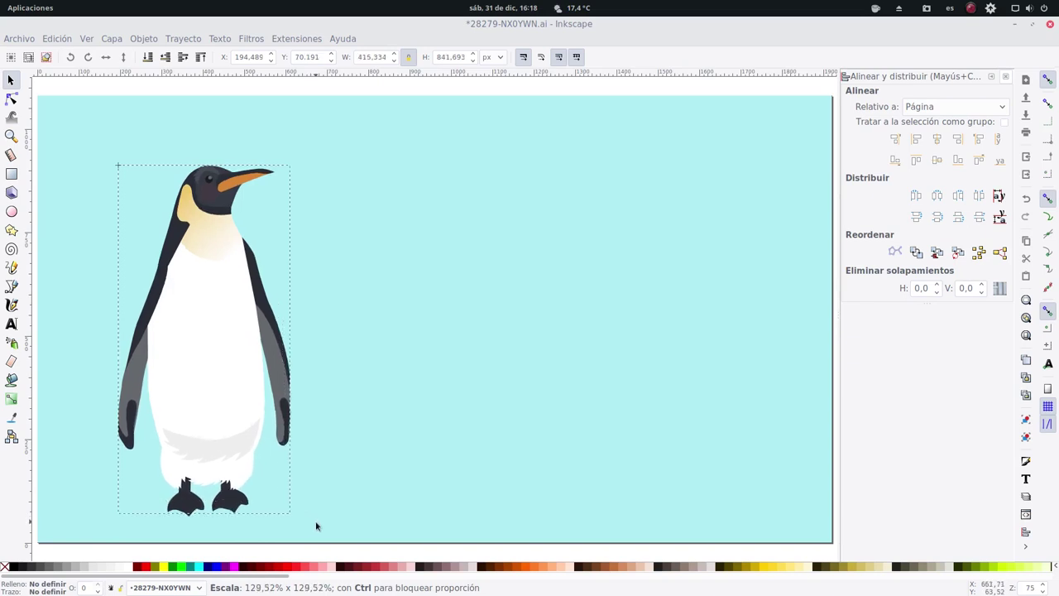
pyautogui.moveTo(312, 522); pyautogui.dragTo(315, 520)
pyautogui.moveTo(207, 381); pyautogui.dragTo(175, 357)
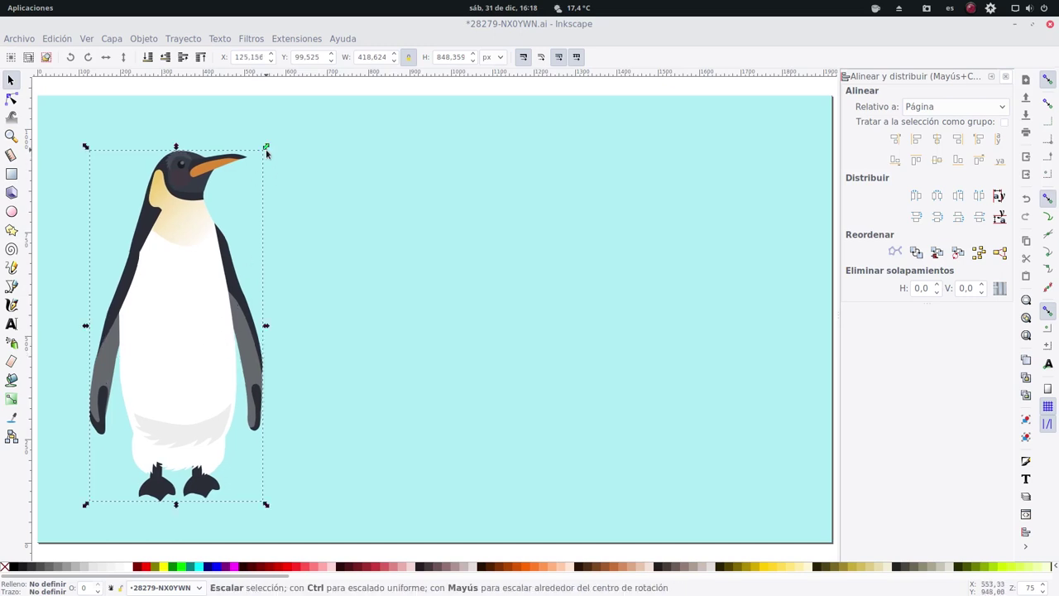
pyautogui.moveTo(266, 148); pyautogui.dragTo(282, 136)
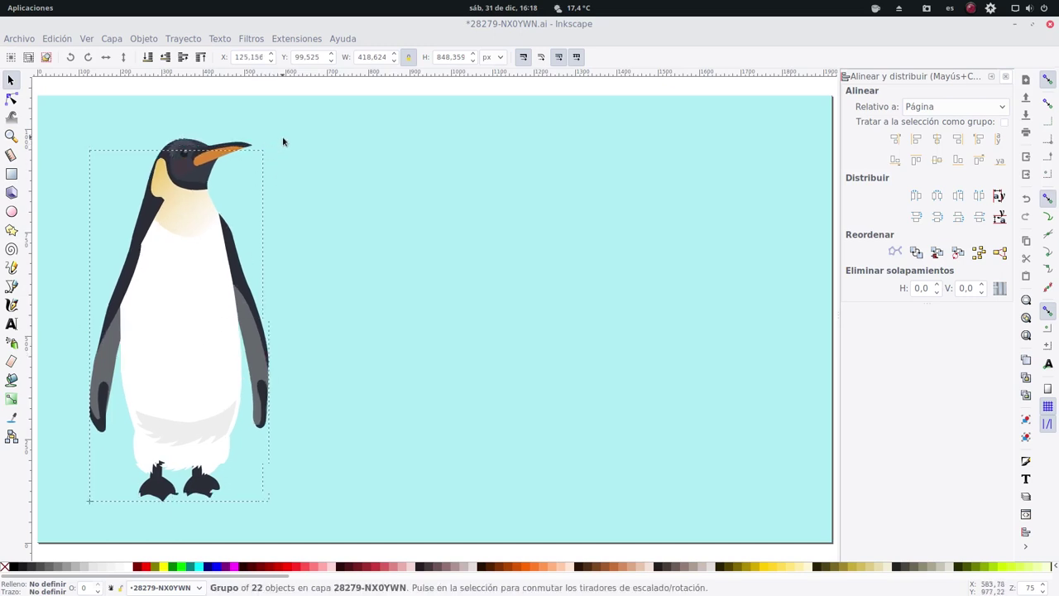
# Open the Fill and Stroke settings for the cyan background rectangle.
pyautogui.click(550, 214)
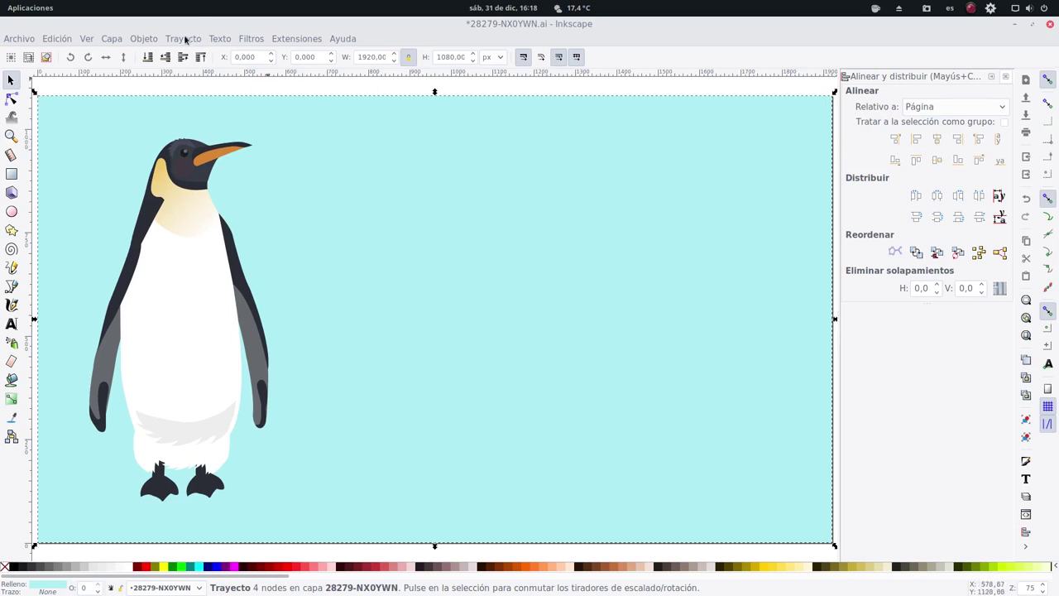
pyautogui.click(134, 39)
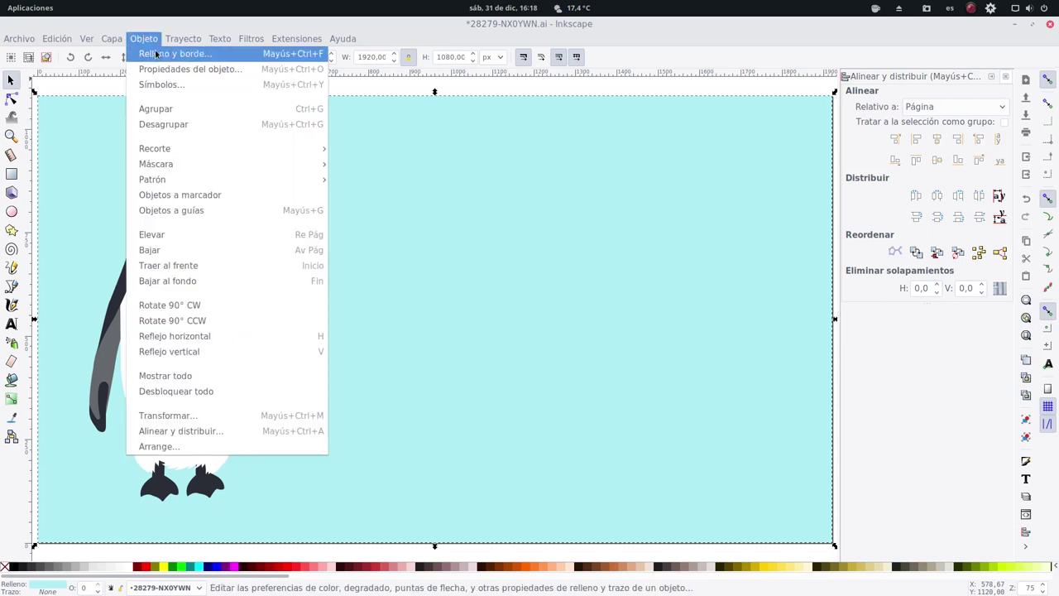
pyautogui.click(157, 55)
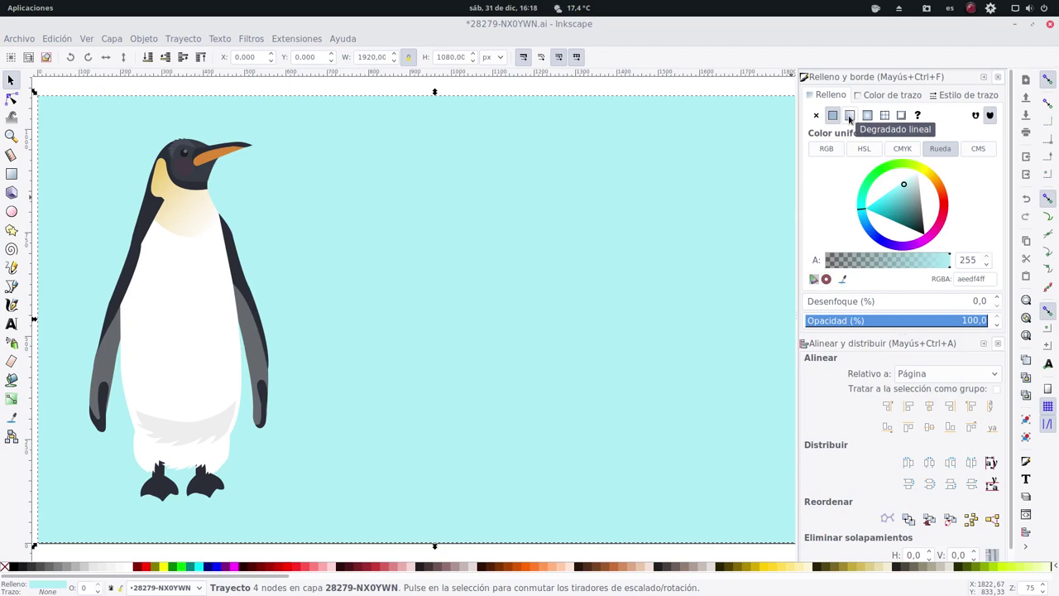
# Fill the background with flat #00CCFF and turn it into a linear gradient fading rightward.
pyautogui.click(849, 116)
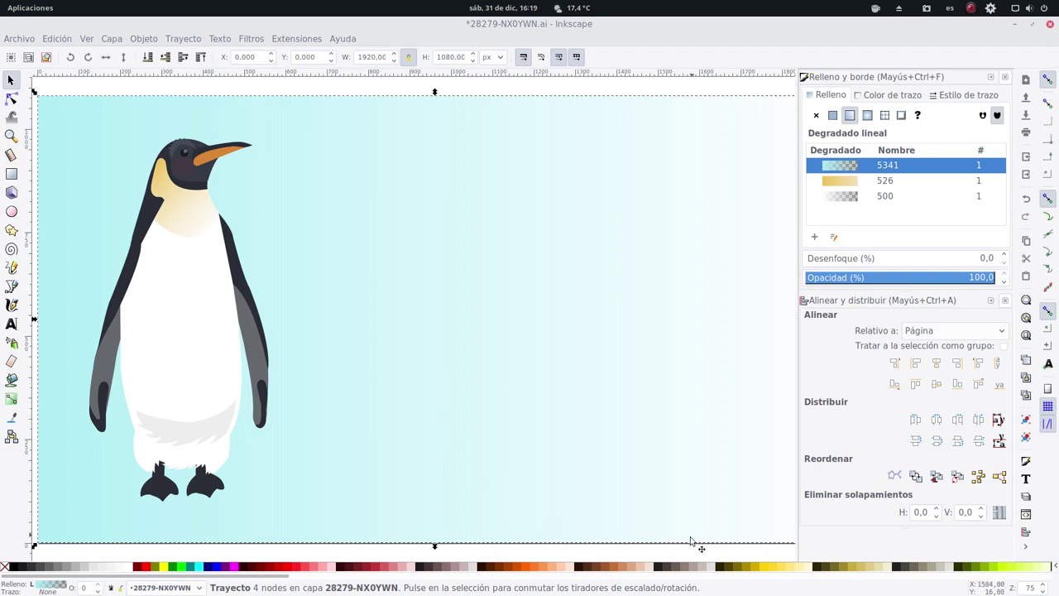
pyautogui.moveTo(279, 577); pyautogui.dragTo(719, 578)
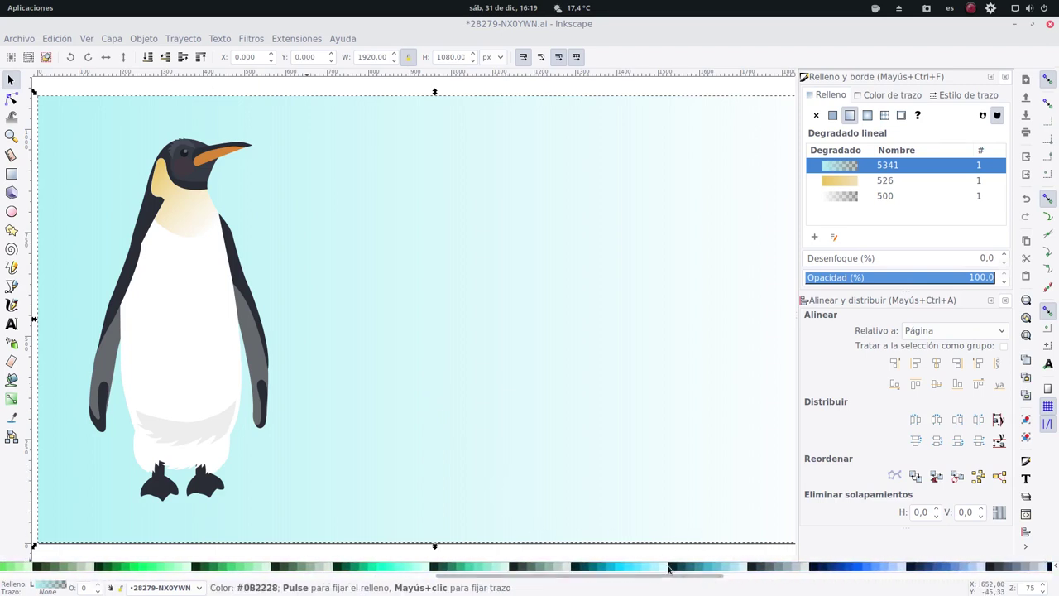
pyautogui.click(620, 568)
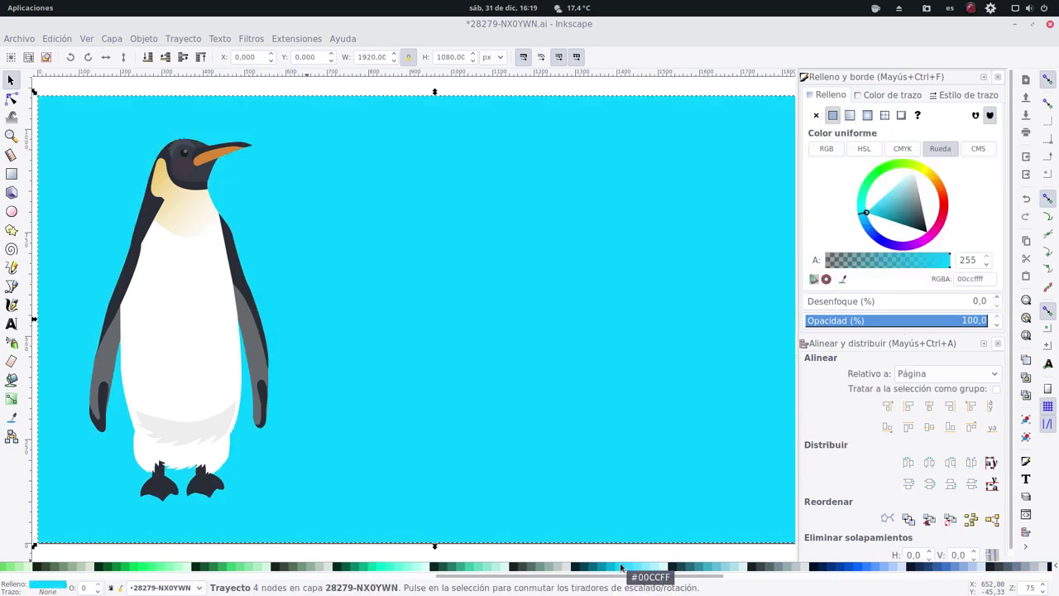
pyautogui.click(851, 115)
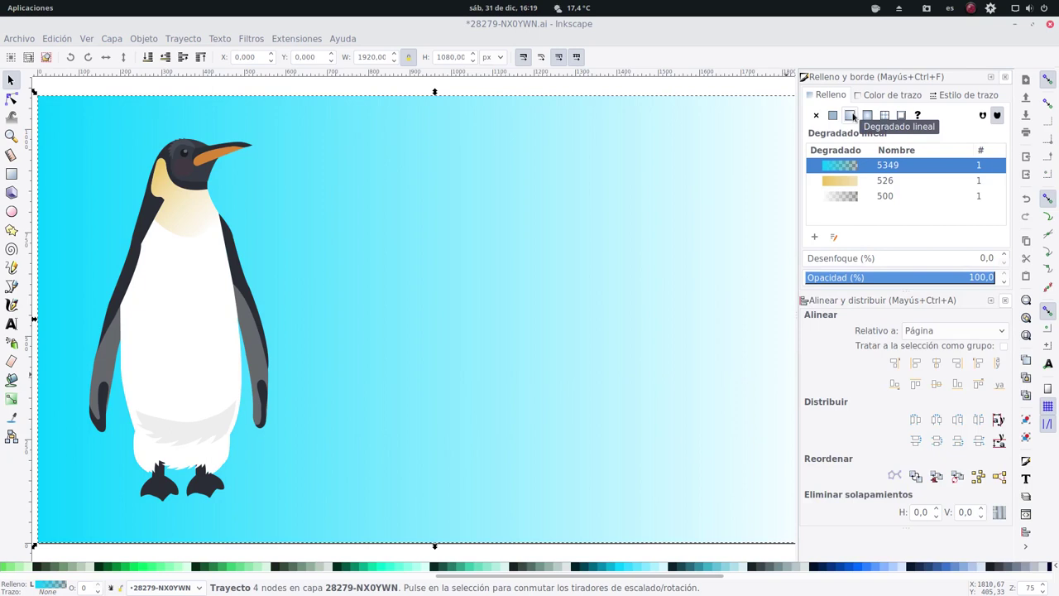
# Drag the background gradient's end stop to the banner's right edge, then fit the page in view.
pyautogui.click(836, 239)
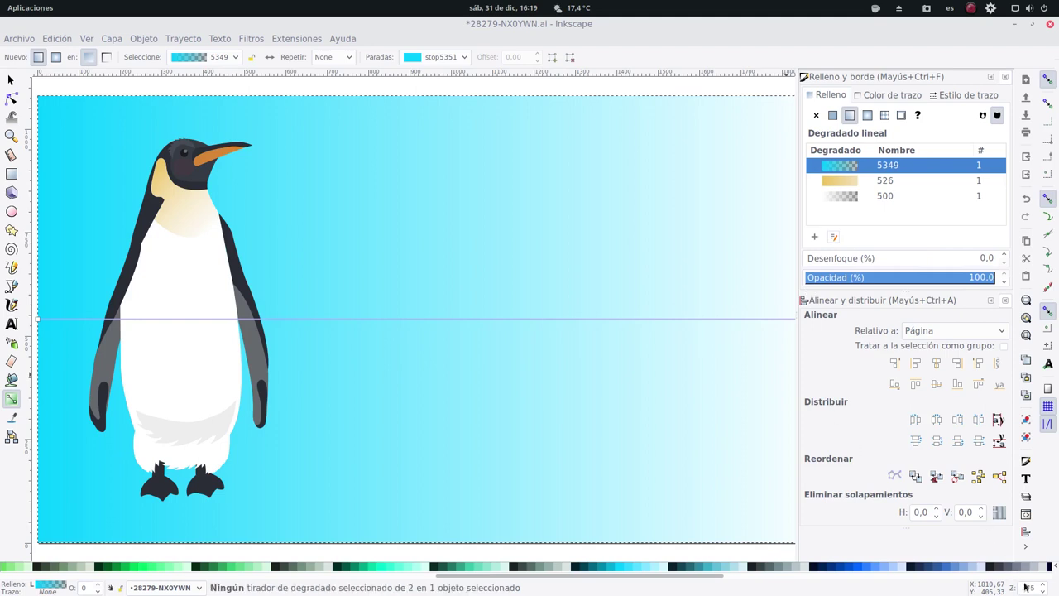
pyautogui.scroll(-2, 1024, 585)
pyautogui.scroll(-1, 1024, 586)
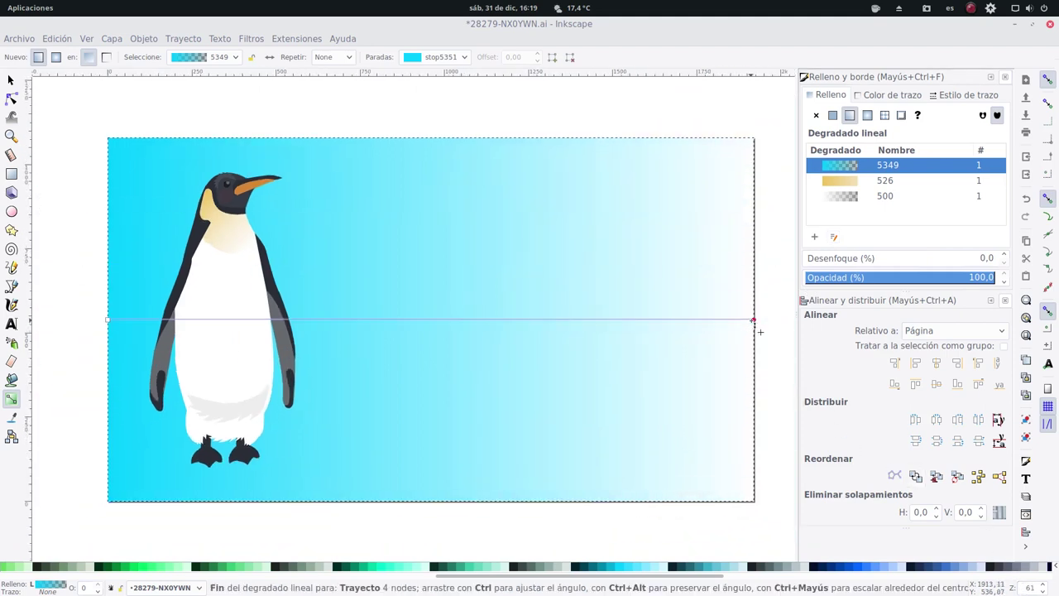
pyautogui.moveTo(753, 321)
pyautogui.mouseDown()
pyautogui.moveTo(815, 324)
pyautogui.moveTo(547, 320)
pyautogui.mouseUp()
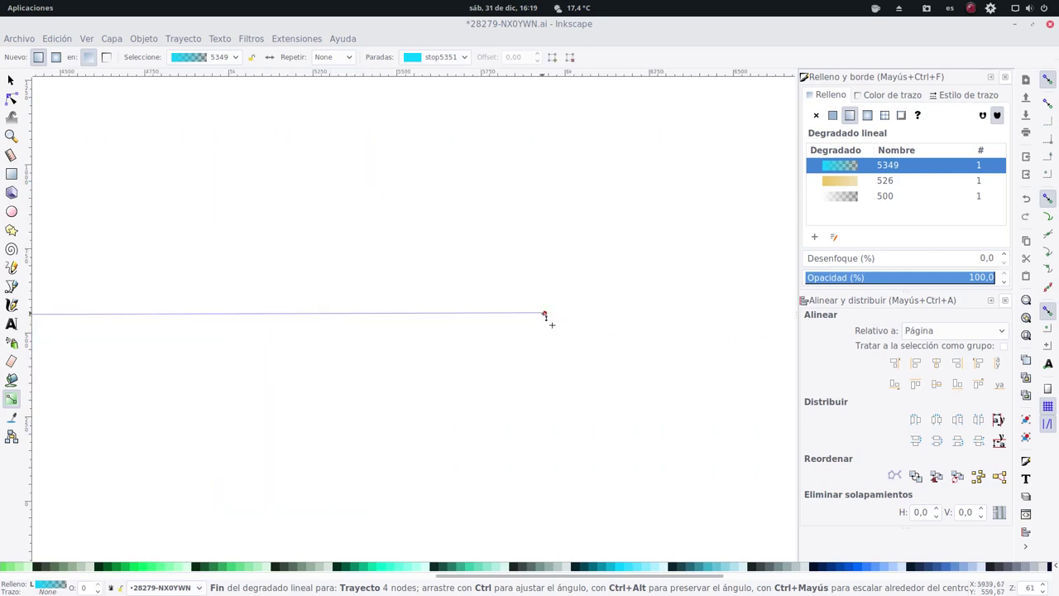
pyautogui.press('5')
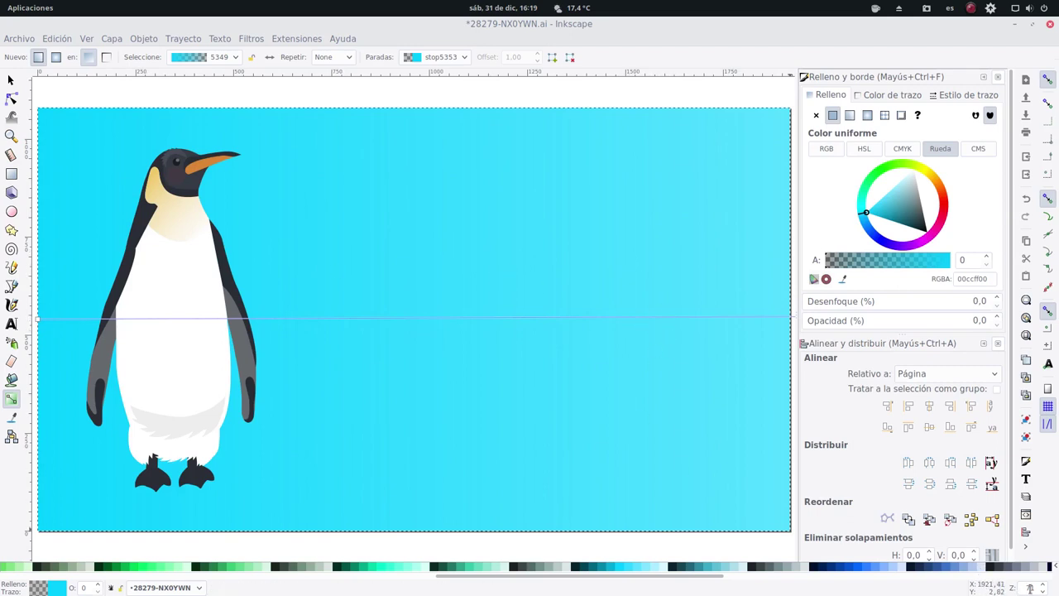
pyautogui.scroll(-3, 1034, 588)
pyautogui.scroll(-3, 1035, 588)
pyautogui.scroll(-3, 1034, 587)
pyautogui.scroll(-3, 1034, 588)
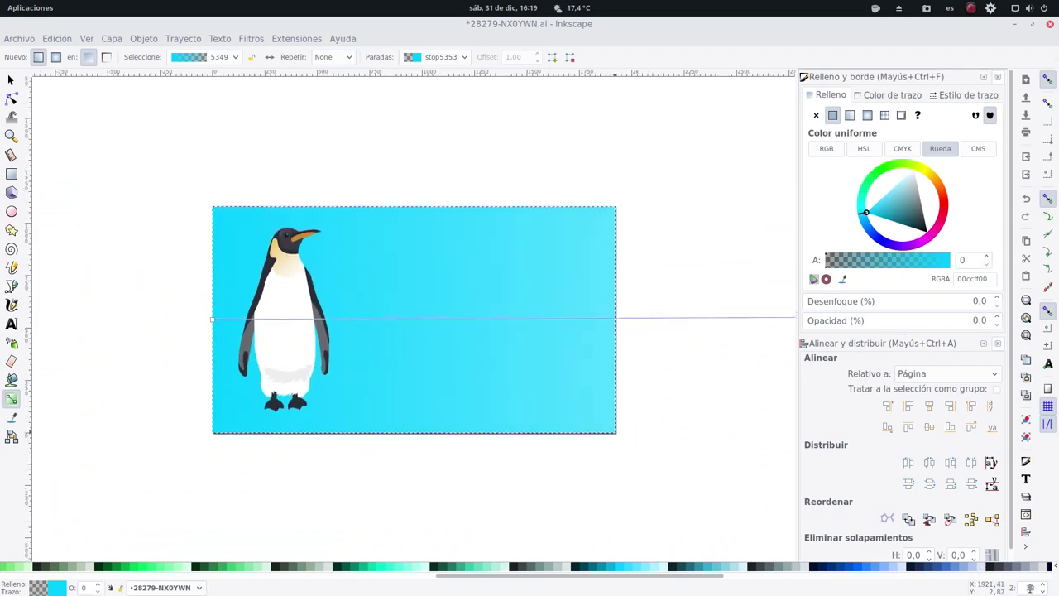
pyautogui.scroll(-2, 1030, 587)
pyautogui.scroll(-1, 1030, 587)
pyautogui.scroll(-2, 1030, 587)
pyautogui.scroll(-3, 1031, 588)
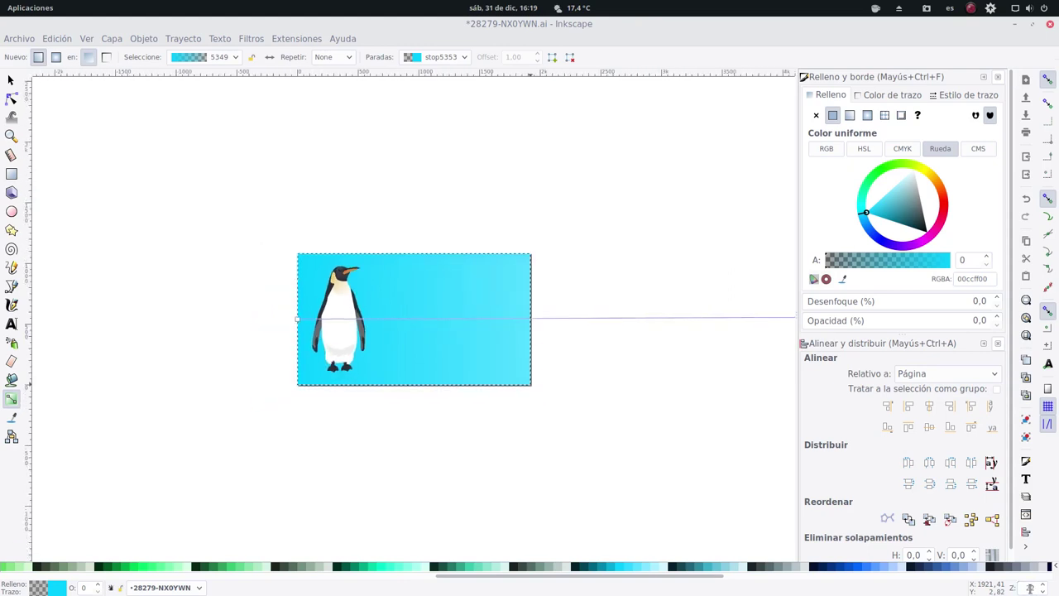
pyautogui.scroll(-2, 1031, 588)
pyautogui.scroll(-2, 1030, 588)
pyautogui.scroll(-2, 1030, 587)
pyautogui.scroll(-1, 1030, 588)
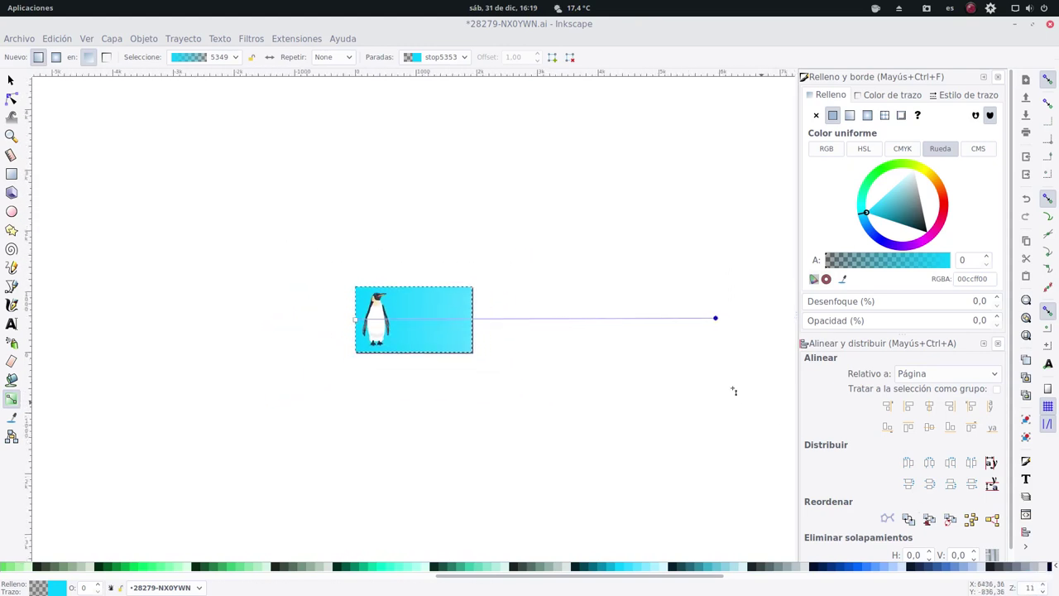
pyautogui.moveTo(716, 318)
pyautogui.mouseDown()
pyautogui.moveTo(465, 320)
pyautogui.moveTo(497, 328)
pyautogui.mouseUp()
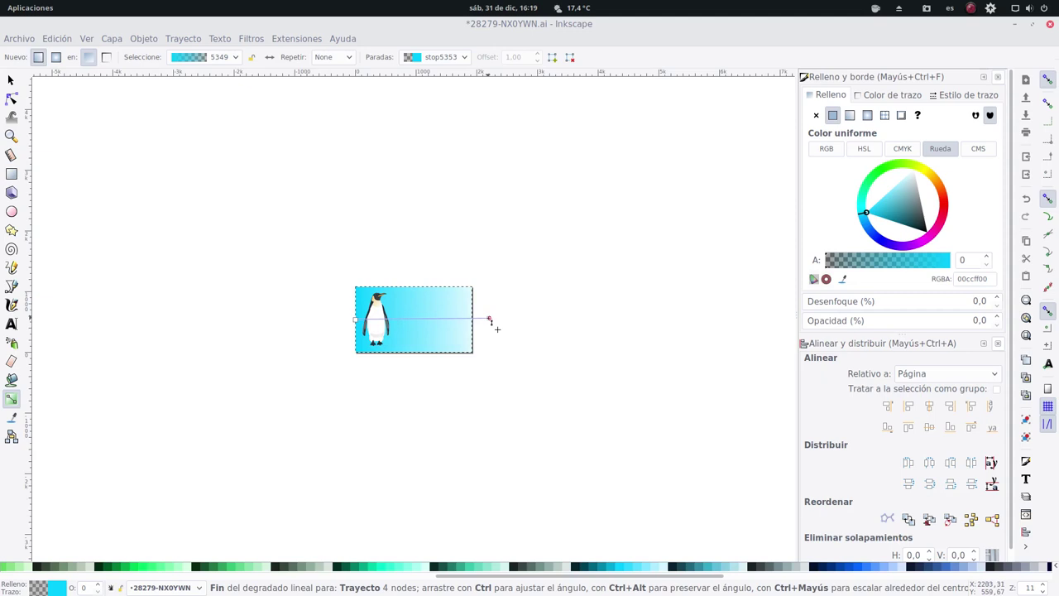
pyautogui.click(558, 369)
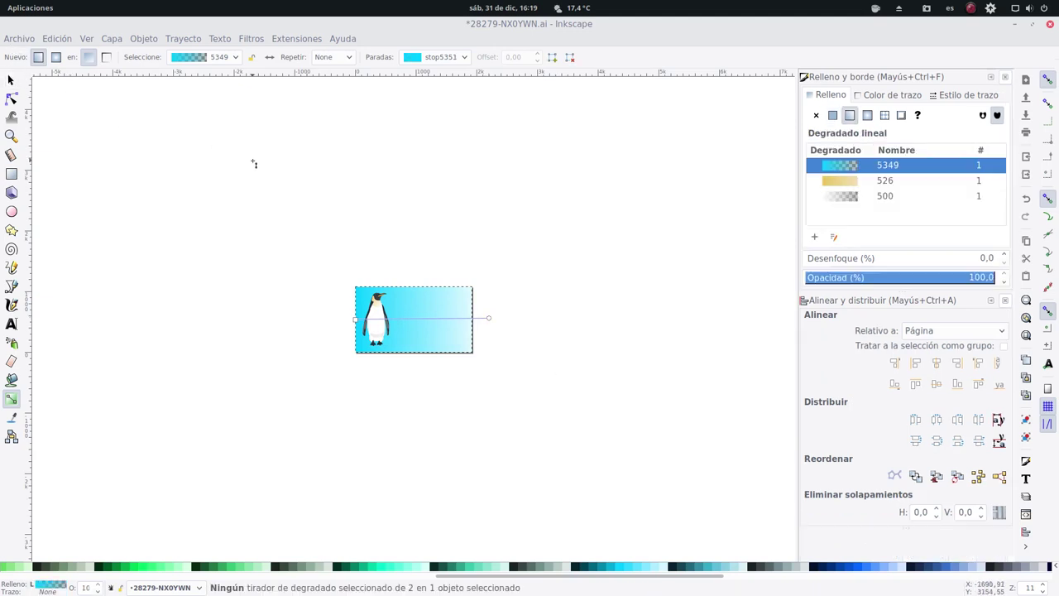
pyautogui.press('5')
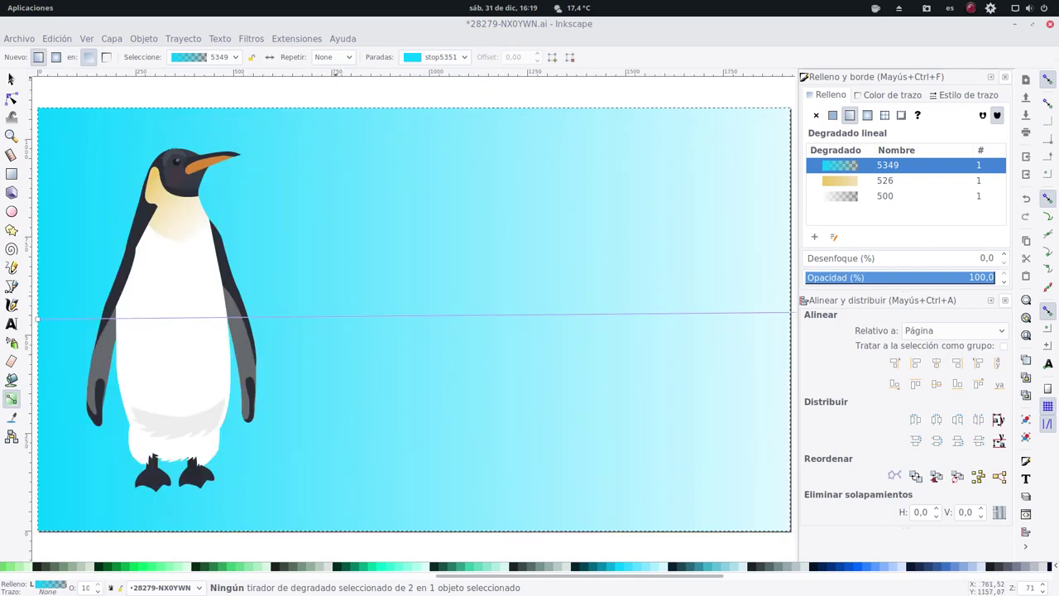
pyautogui.click(11, 79)
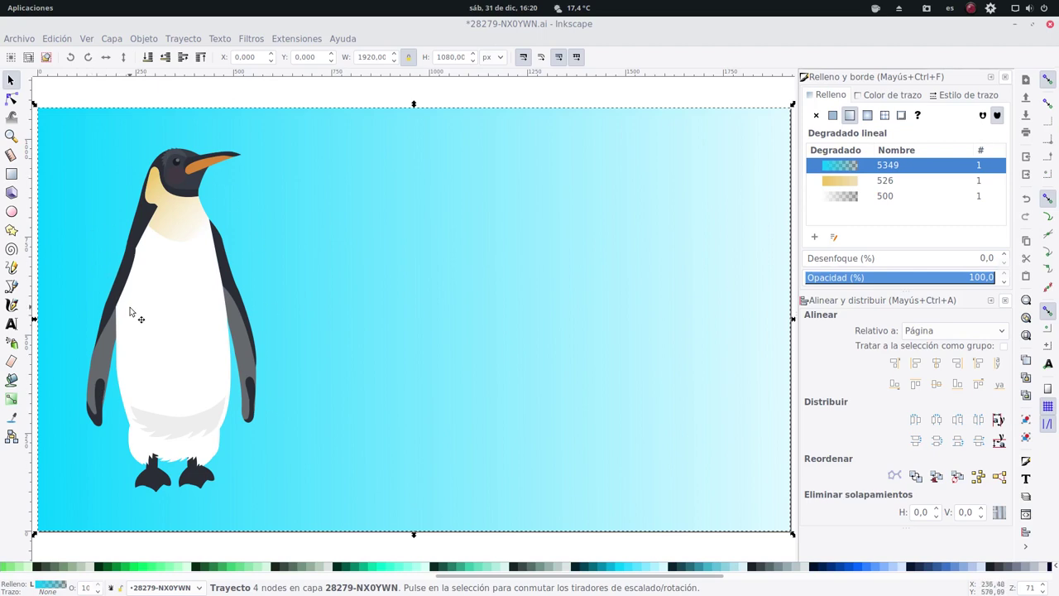
# Write 'EN OCASIONES...' in black text to the right of the penguin.
pyautogui.click(10, 323)
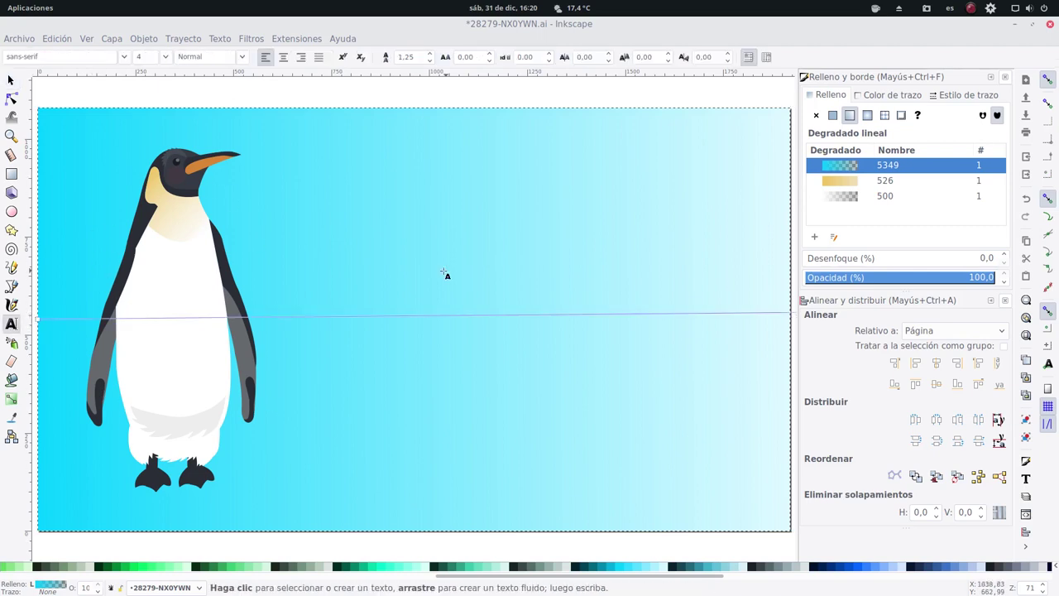
pyautogui.click(11, 80)
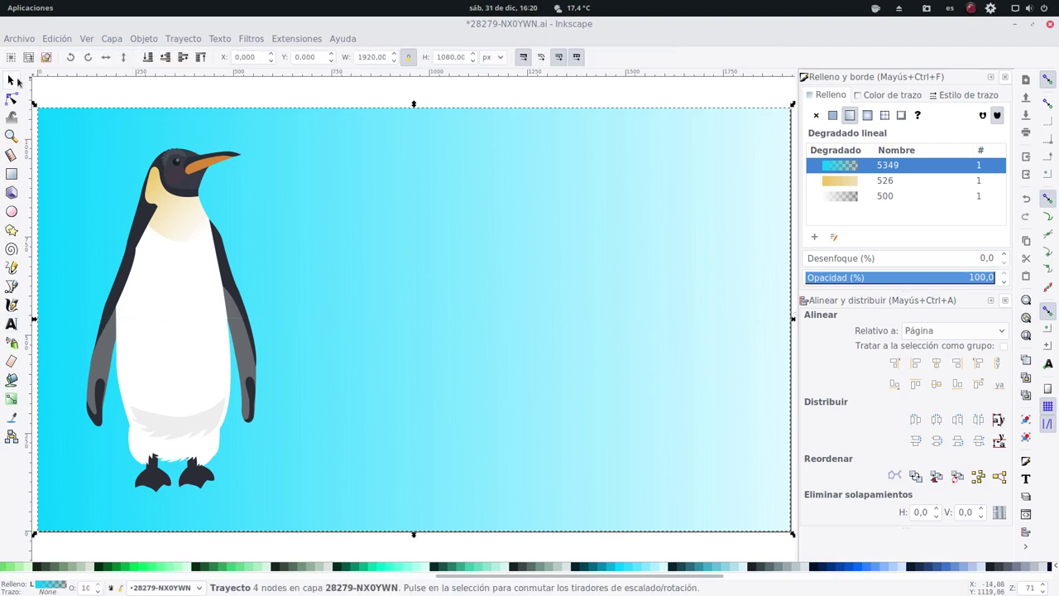
pyautogui.doubleClick(11, 323)
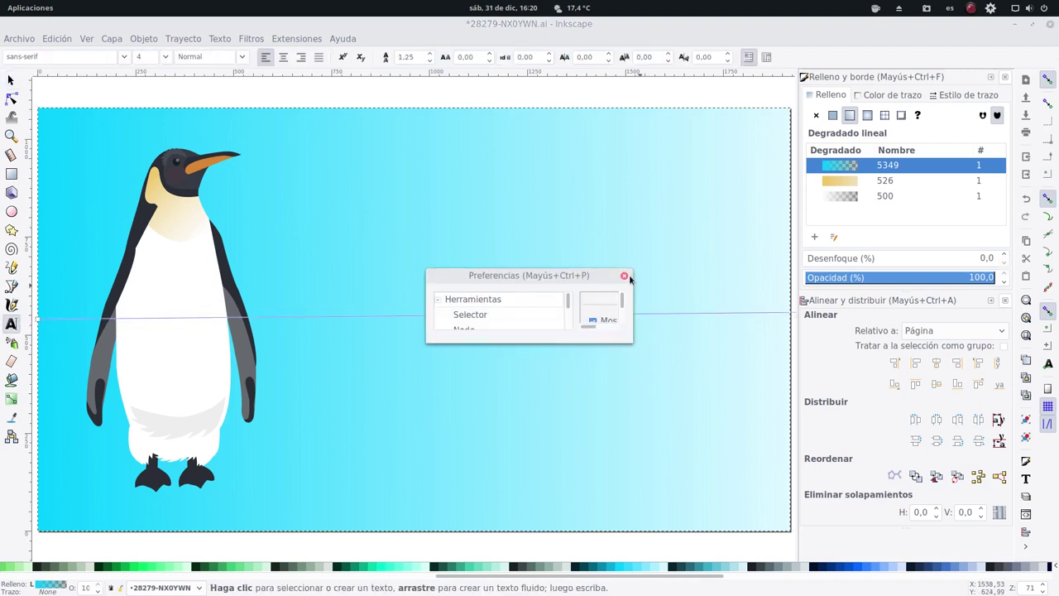
pyautogui.click(624, 275)
pyautogui.click(580, 233)
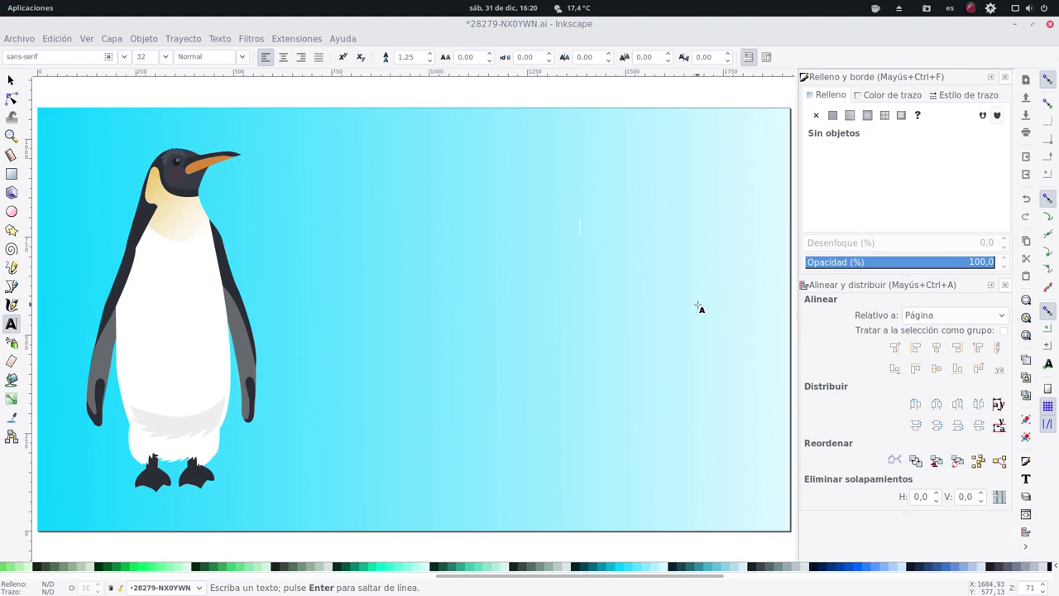
pyautogui.write('EN OCA')
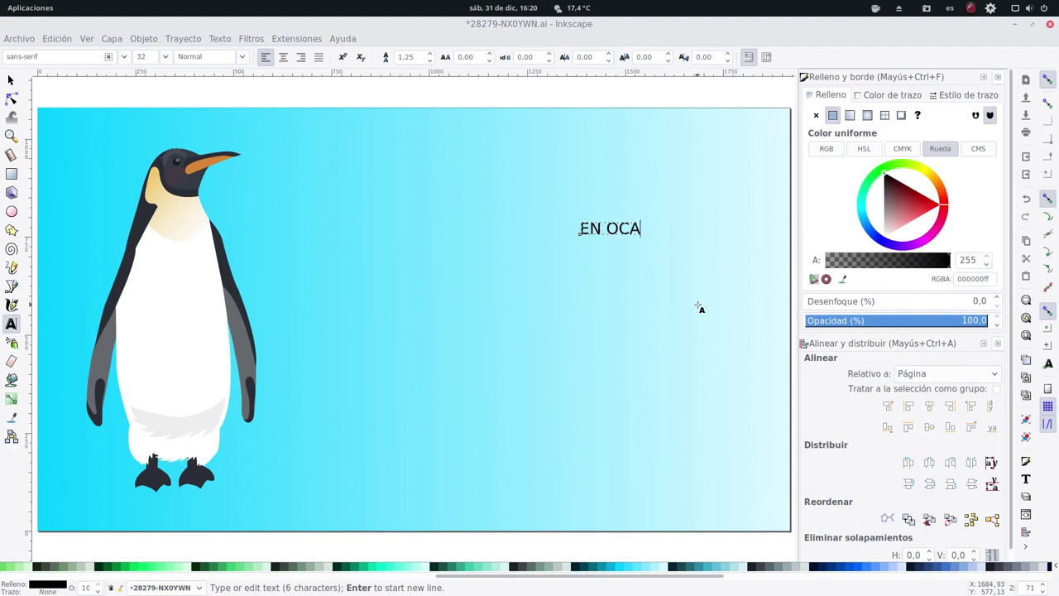
pyautogui.write('SIONES...')
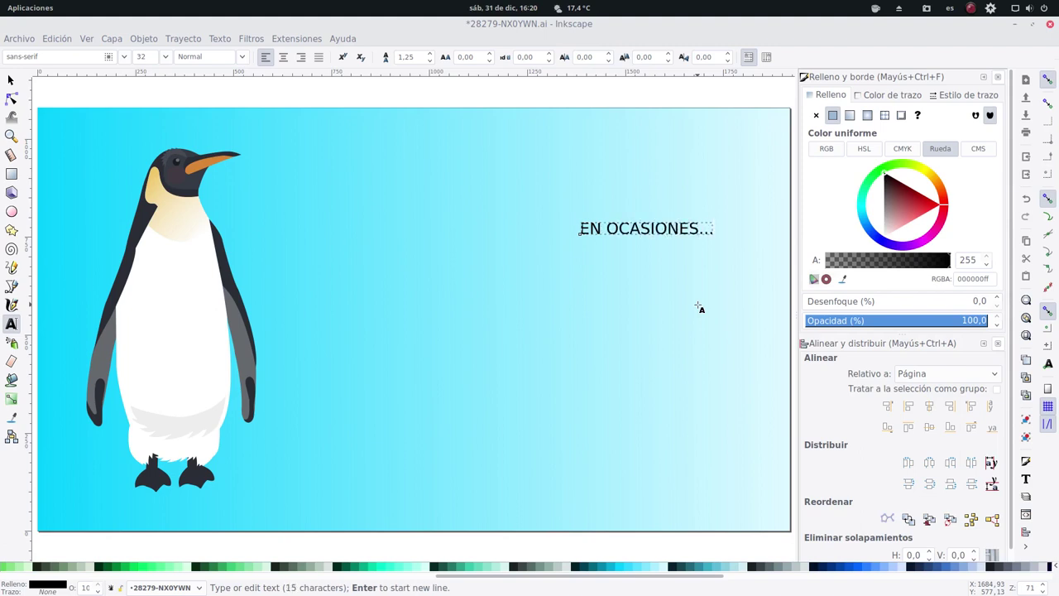
pyautogui.press('Escape')
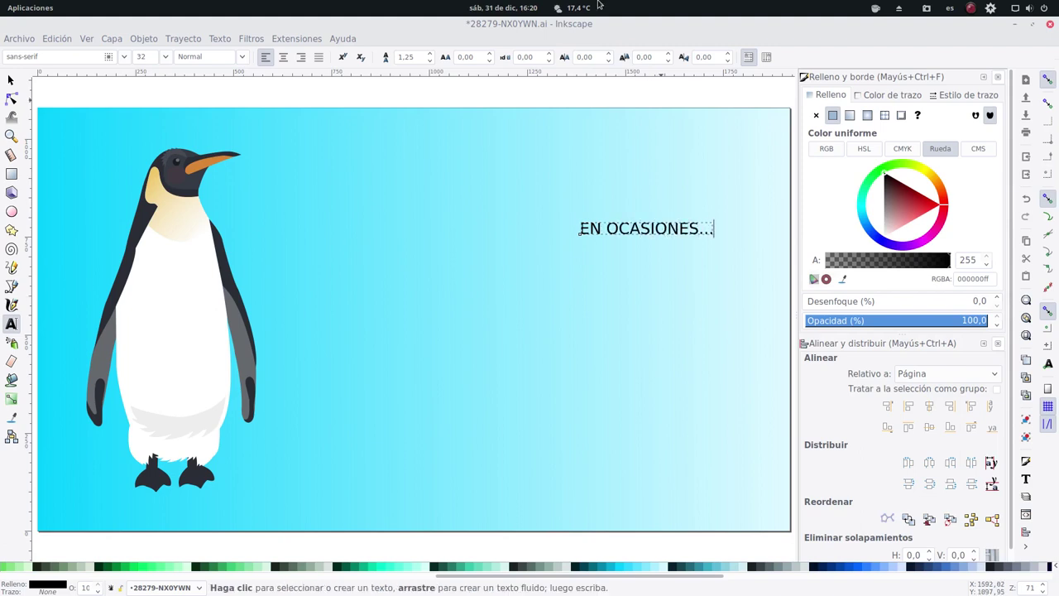
pyautogui.click(11, 80)
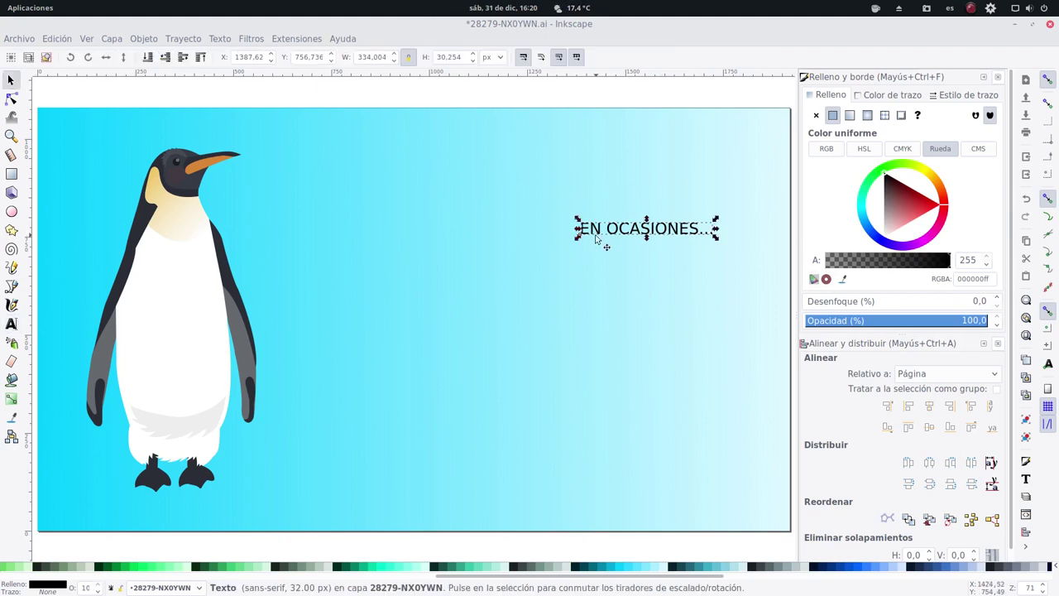
# Scale the title to about 70.97 px, move it beside the penguin, and select its characters.
pyautogui.moveTo(599, 238); pyautogui.dragTo(451, 205)
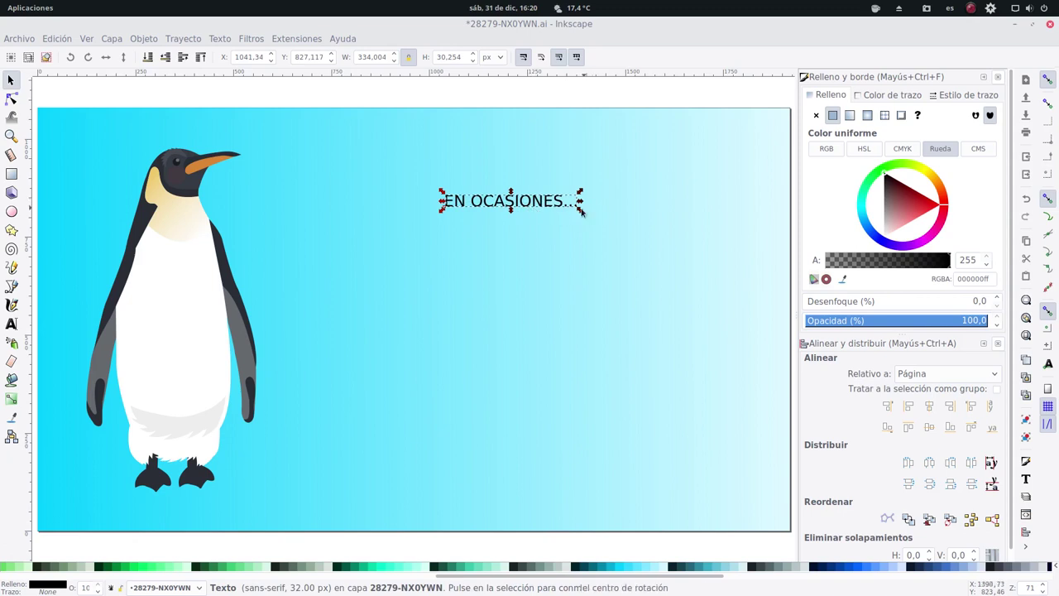
pyautogui.moveTo(580, 214); pyautogui.dragTo(522, 285)
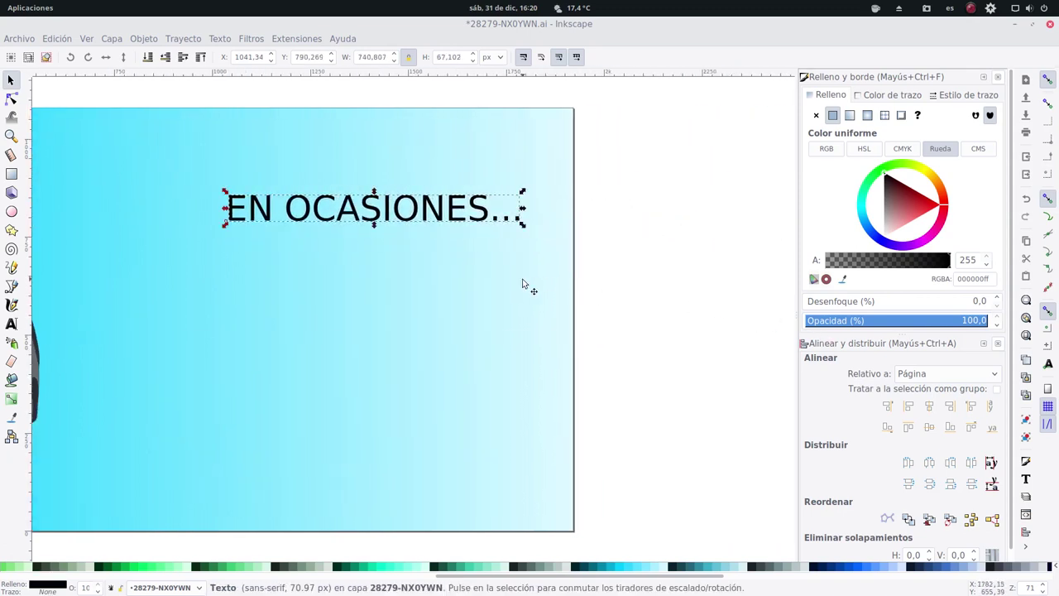
pyautogui.hscroll(-5, 522, 285)
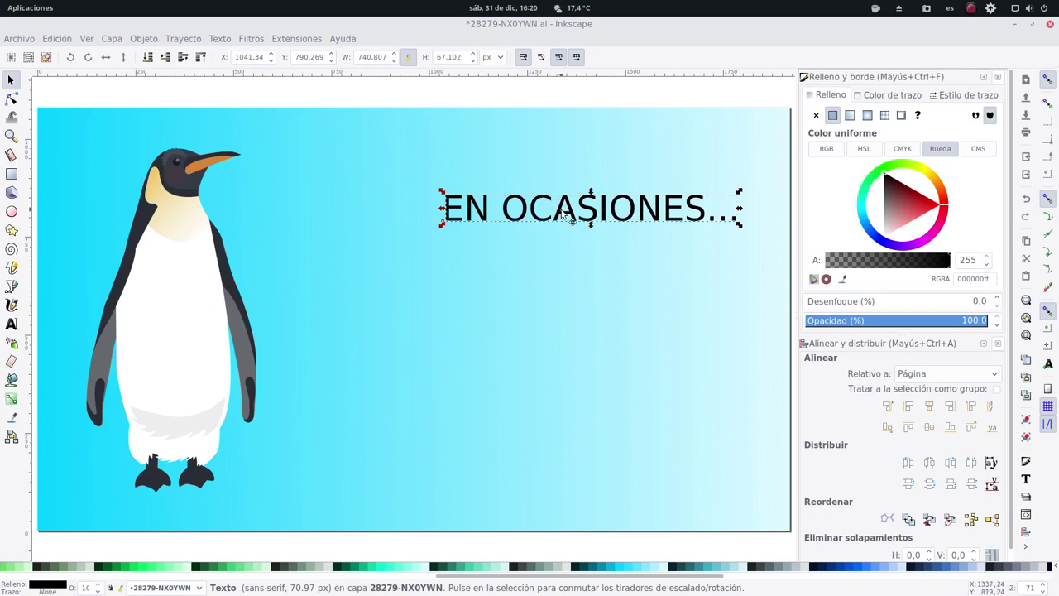
pyautogui.moveTo(551, 218)
pyautogui.mouseDown()
pyautogui.moveTo(534, 230)
pyautogui.moveTo(488, 220)
pyautogui.mouseUp()
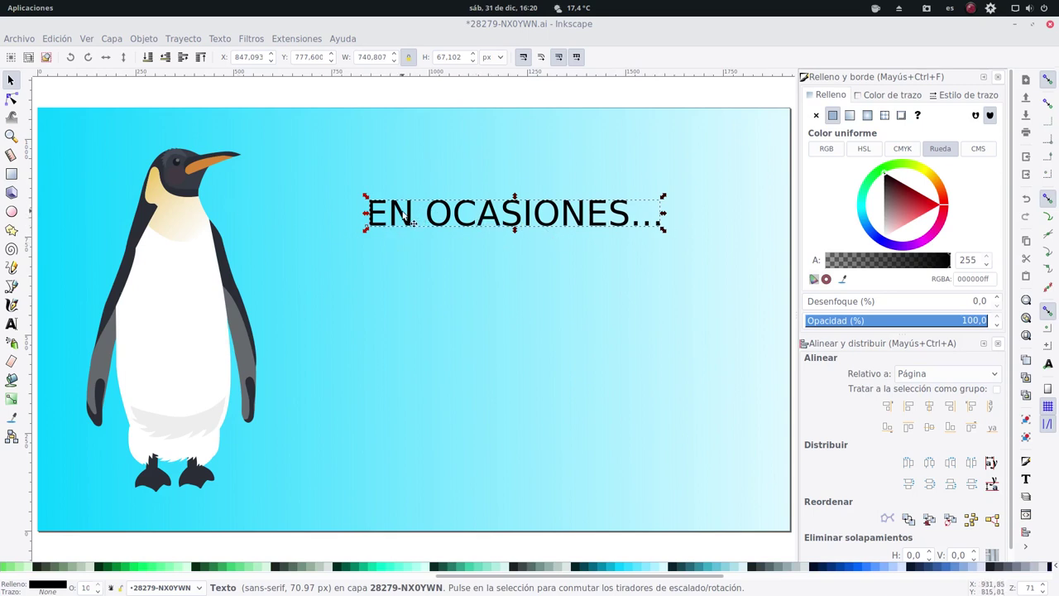
pyautogui.doubleClick(404, 215)
pyautogui.hotkey('ctrl', 'a')
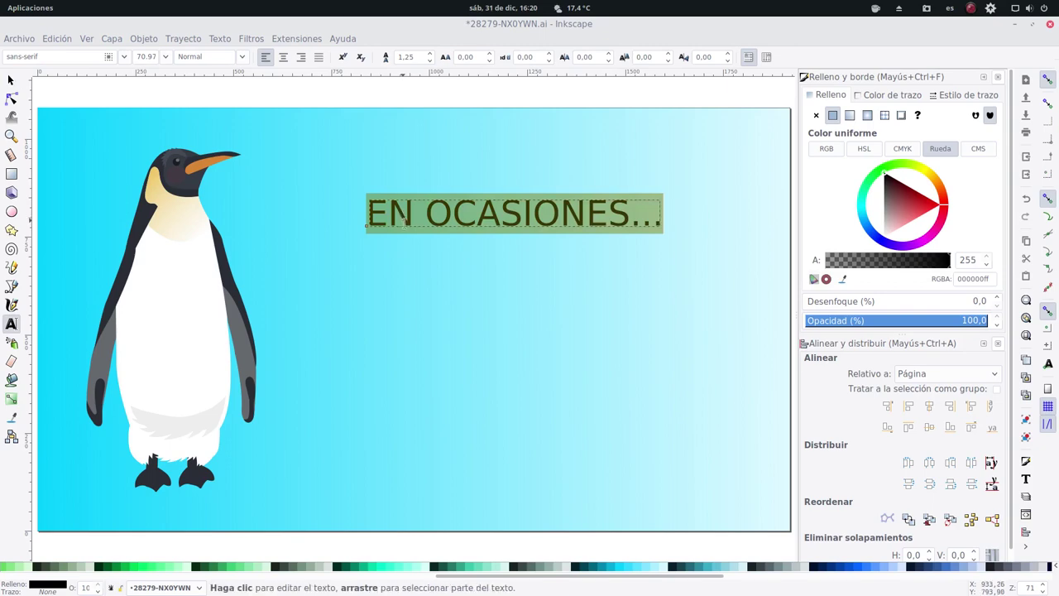
# Set the title's font to Rubik One.
pyautogui.click(125, 57)
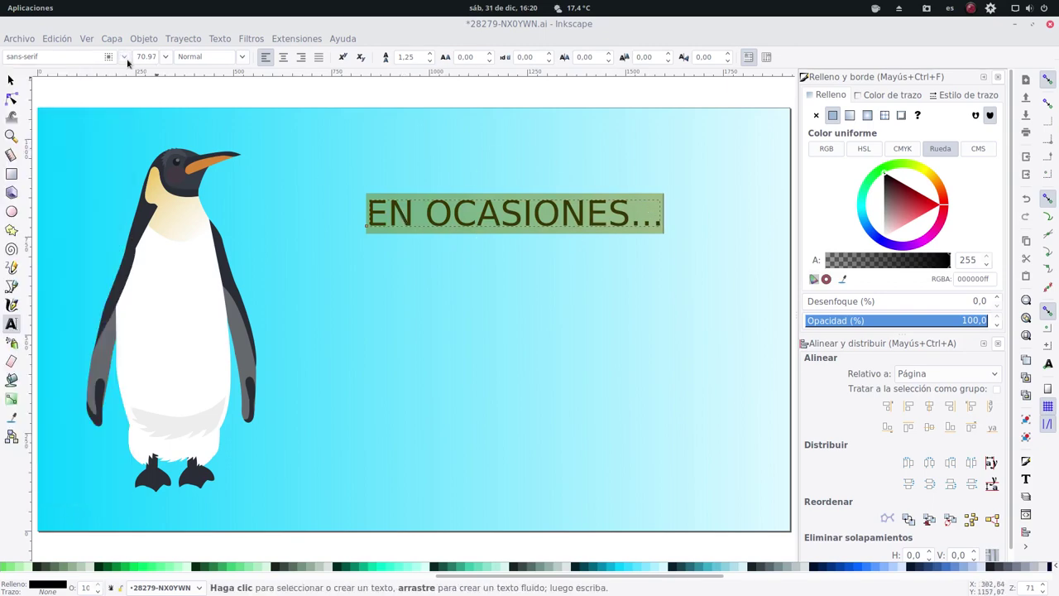
pyautogui.scroll(-5, 99, 318)
pyautogui.scroll(-5, 99, 318)
pyautogui.scroll(-5, 98, 319)
pyautogui.scroll(-15, 98, 319)
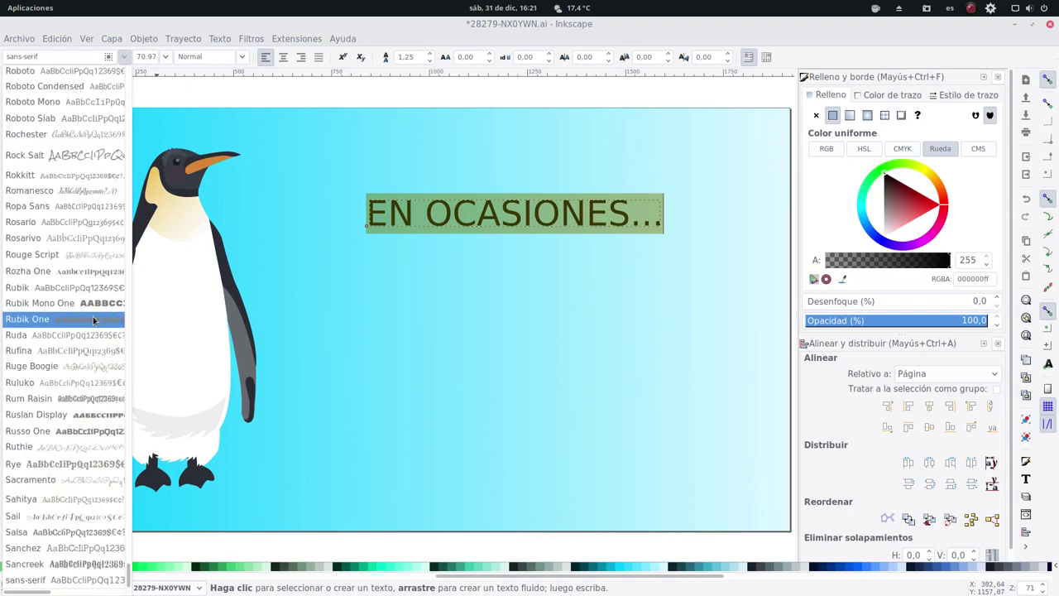
pyautogui.click(94, 319)
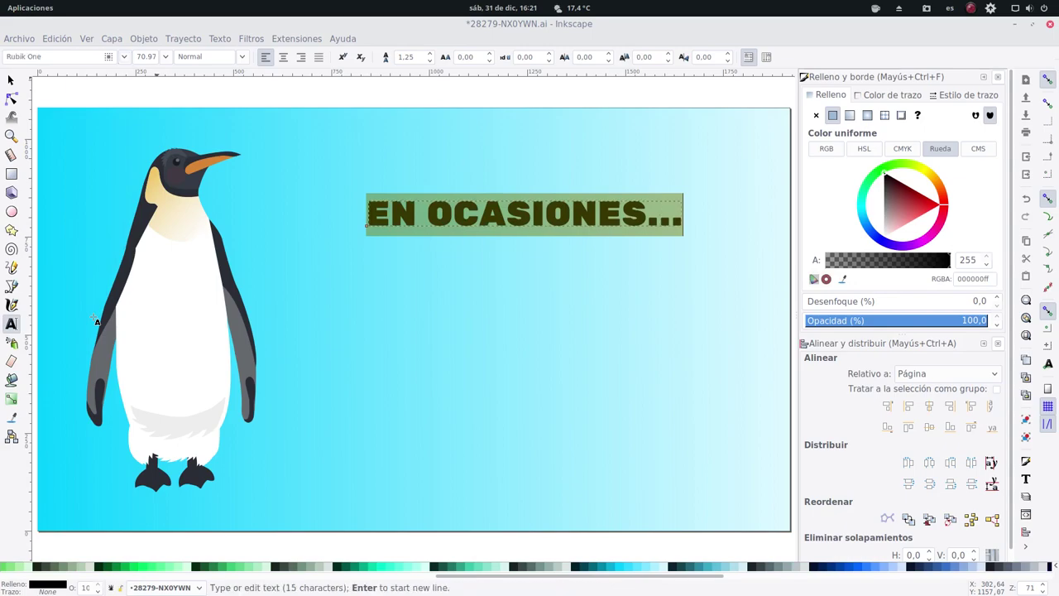
pyautogui.click(123, 56)
pyautogui.scroll(5, 39, 321)
pyautogui.scroll(5, 41, 319)
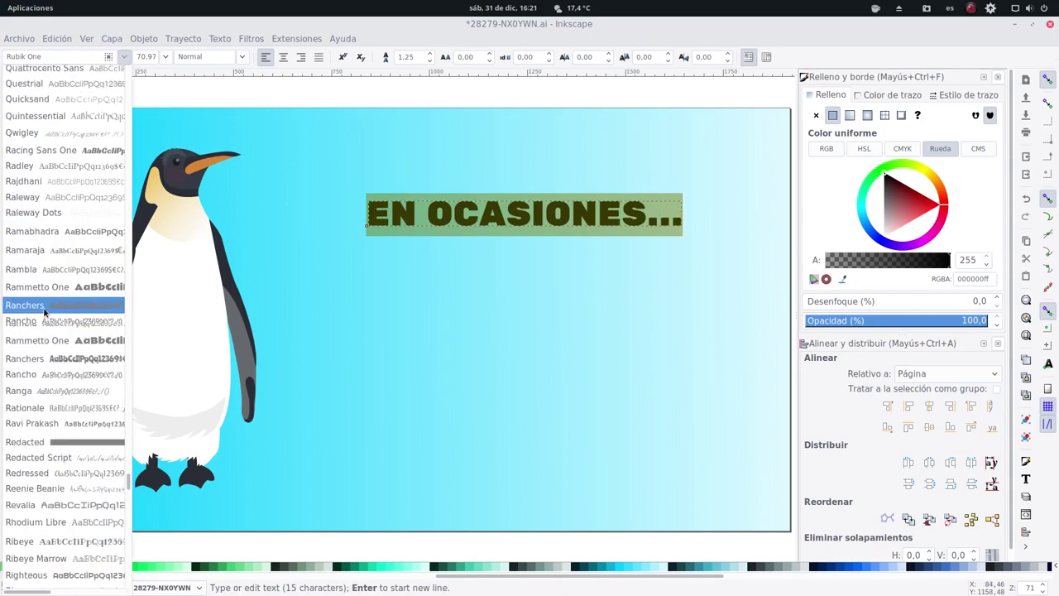
pyautogui.scroll(5, 43, 315)
pyautogui.scroll(5, 48, 309)
pyautogui.scroll(5, 45, 308)
pyautogui.scroll(5, 45, 308)
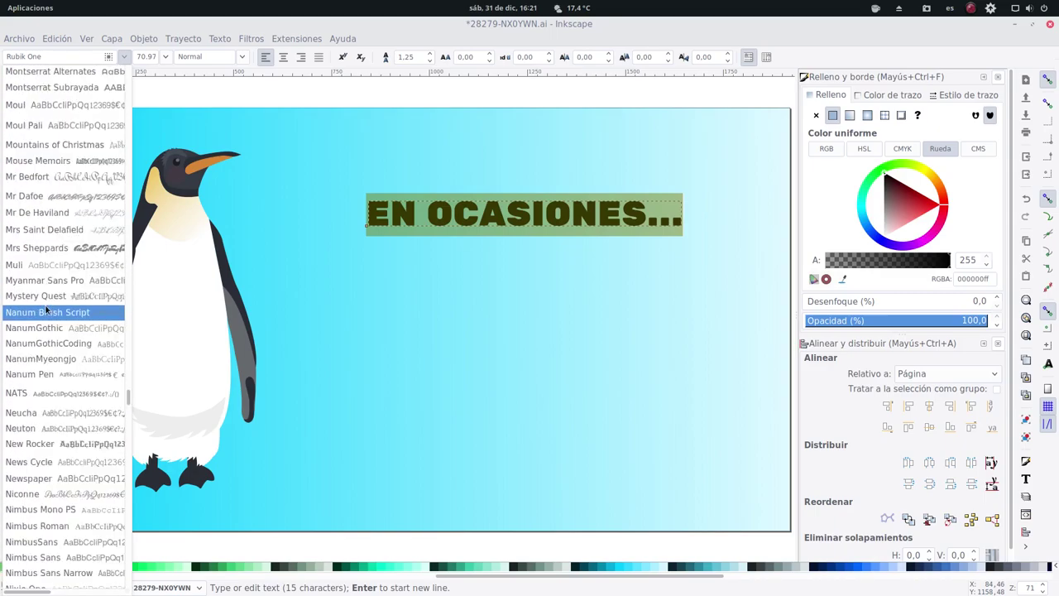
pyautogui.scroll(5, 45, 308)
pyautogui.scroll(5, 45, 308)
pyautogui.scroll(5, 46, 308)
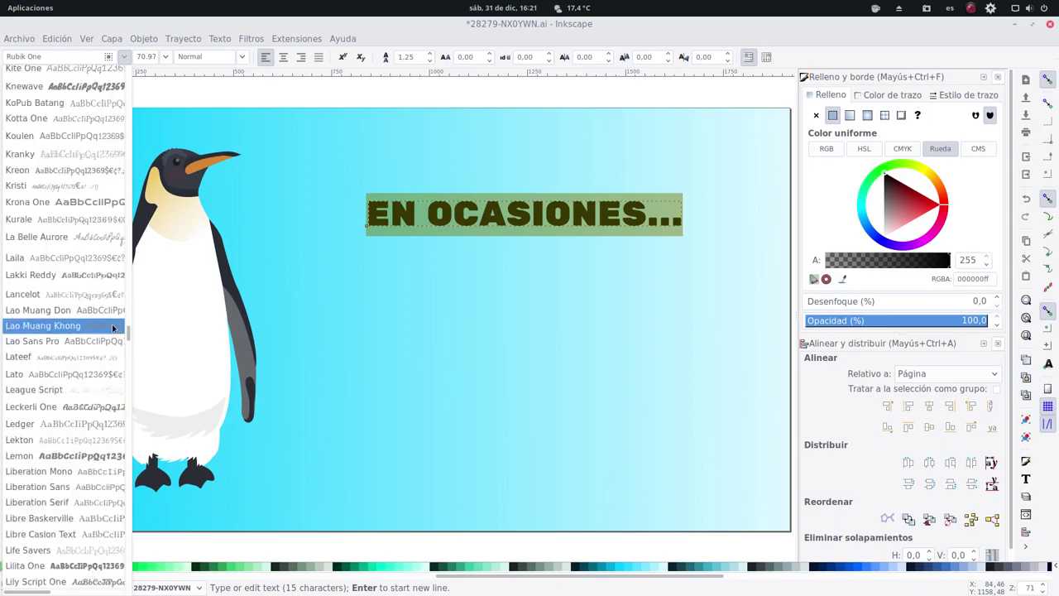
pyautogui.scroll(5, 124, 106)
pyautogui.scroll(5, 124, 106)
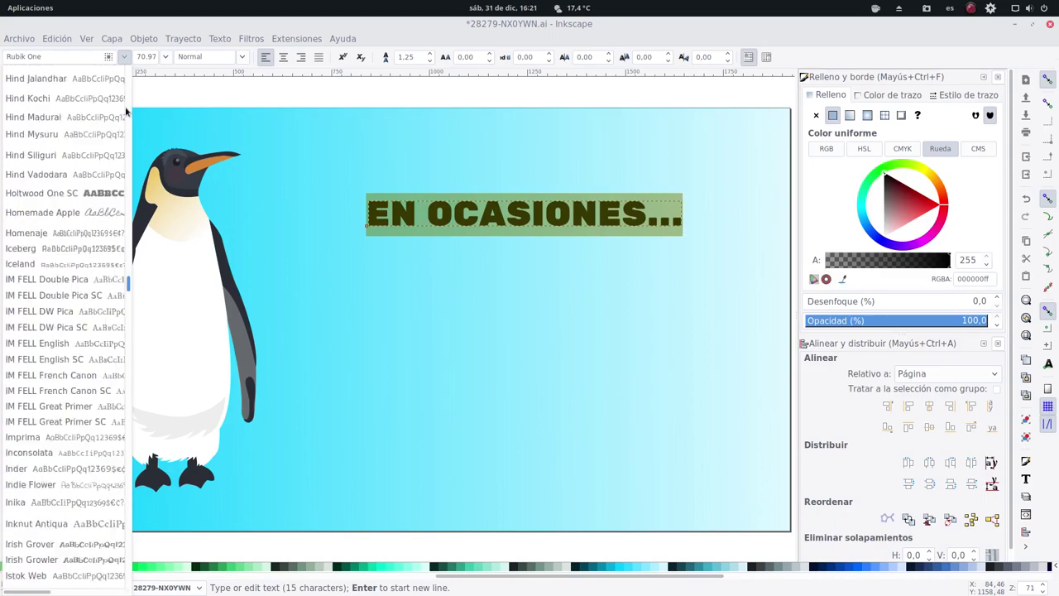
pyautogui.scroll(5, 124, 106)
pyautogui.scroll(5, 124, 106)
pyautogui.scroll(5, 124, 106)
pyautogui.scroll(5, 124, 106)
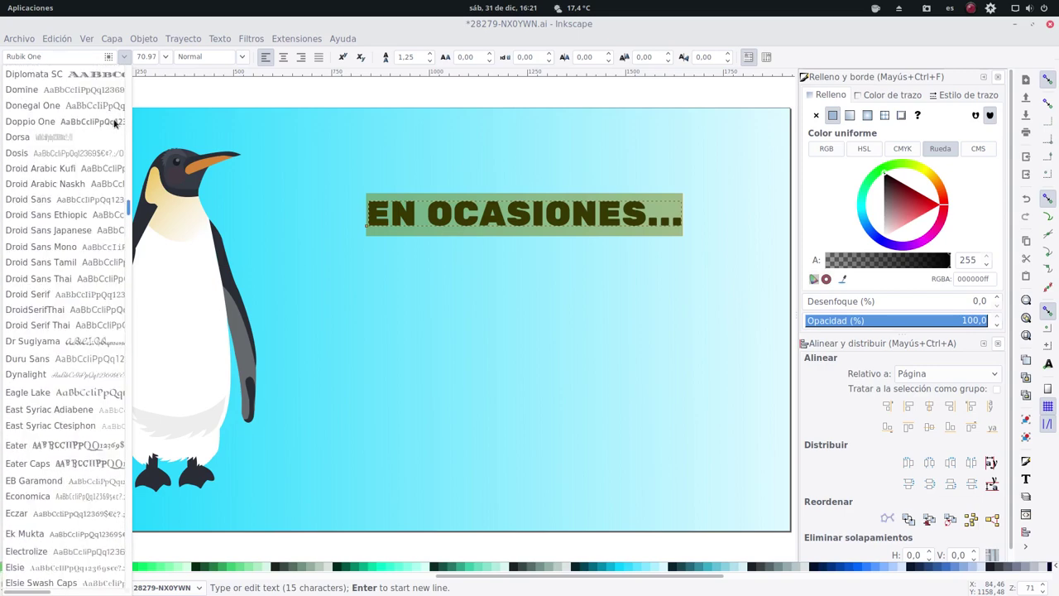
pyautogui.scroll(5, 124, 106)
pyautogui.scroll(5, 124, 106)
pyautogui.click(31, 60)
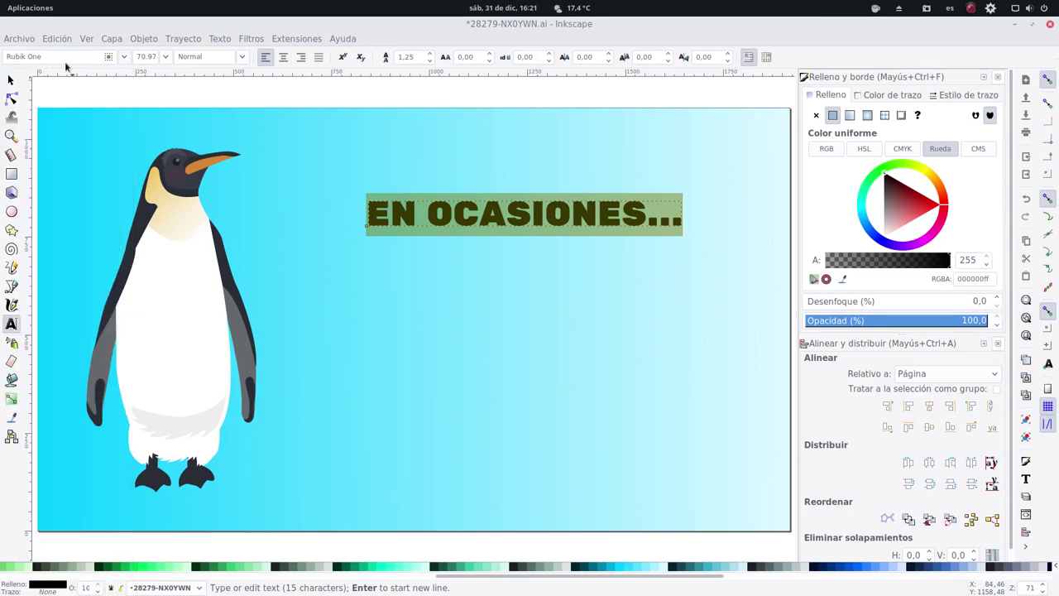
# Try the Anton font on the title and enlarge it, then undo the enlargement.
pyautogui.click(124, 58)
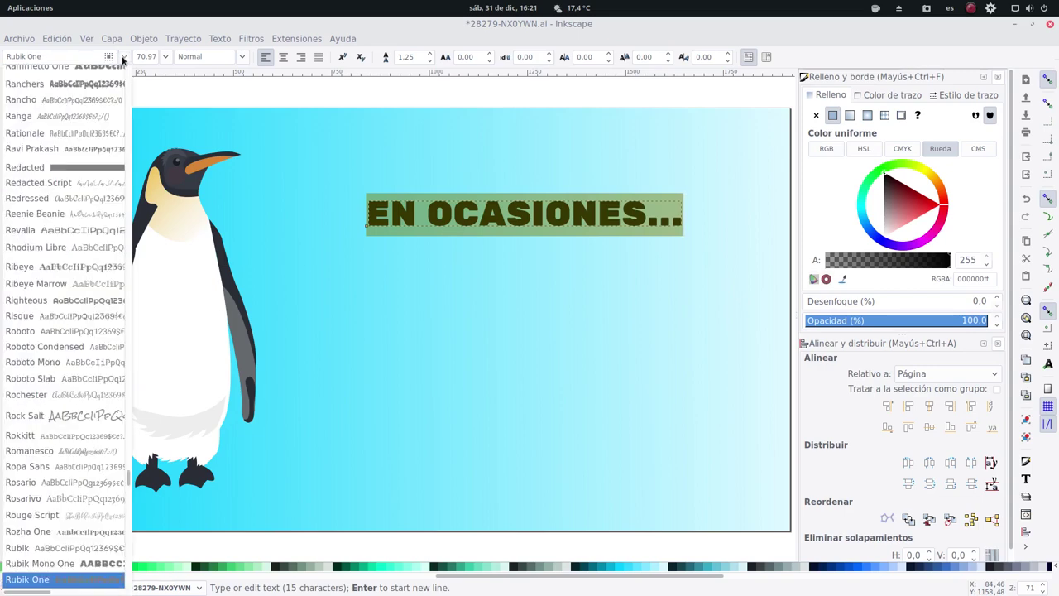
pyautogui.scroll(5, 92, 88)
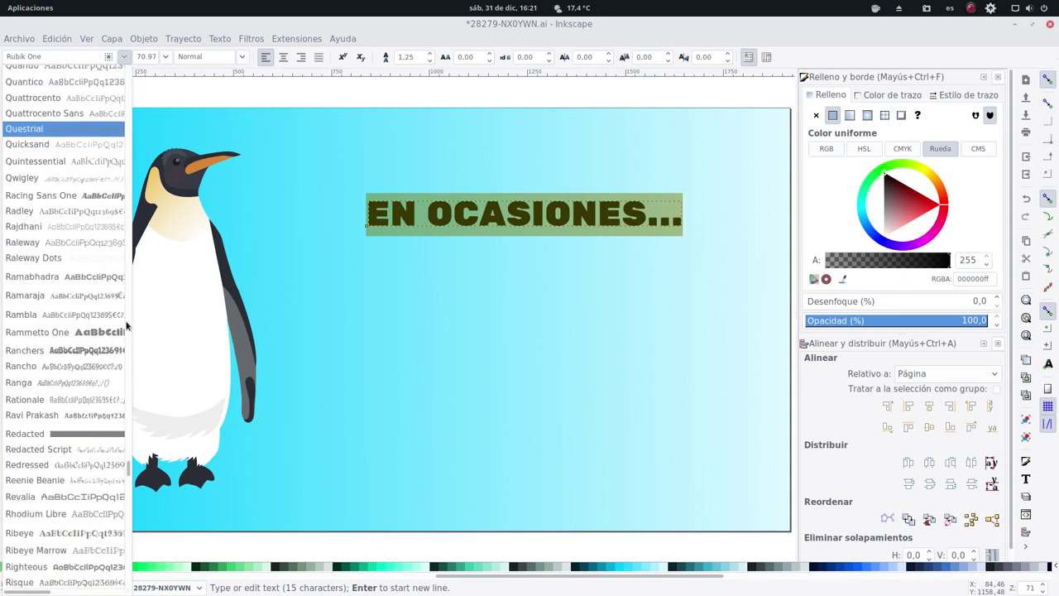
pyautogui.scroll(1, 128, 389)
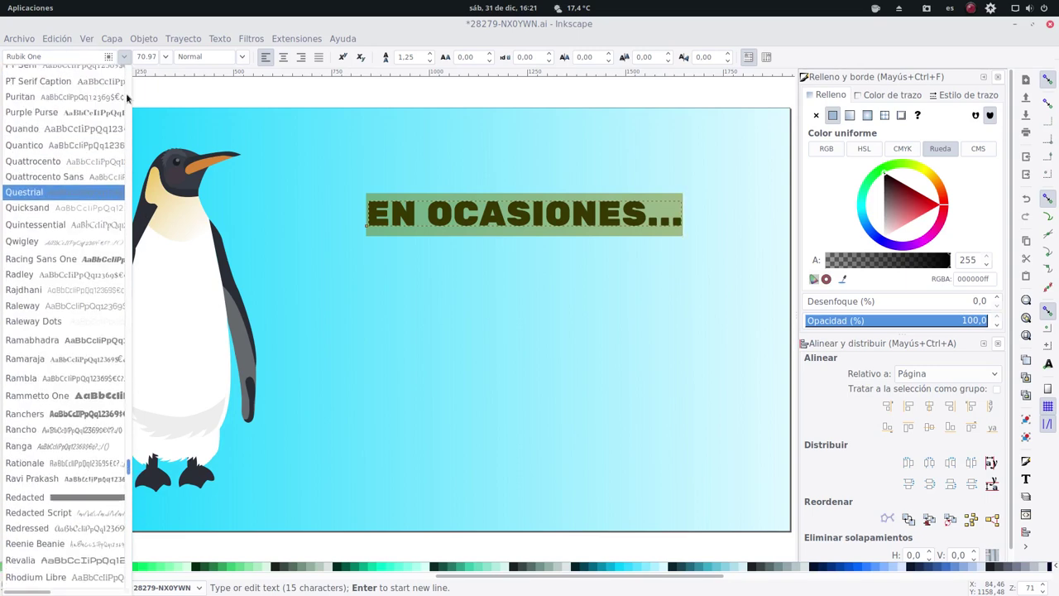
pyautogui.scroll(10, 126, 98)
pyautogui.scroll(10, 127, 97)
pyautogui.scroll(10, 126, 98)
pyautogui.scroll(10, 128, 252)
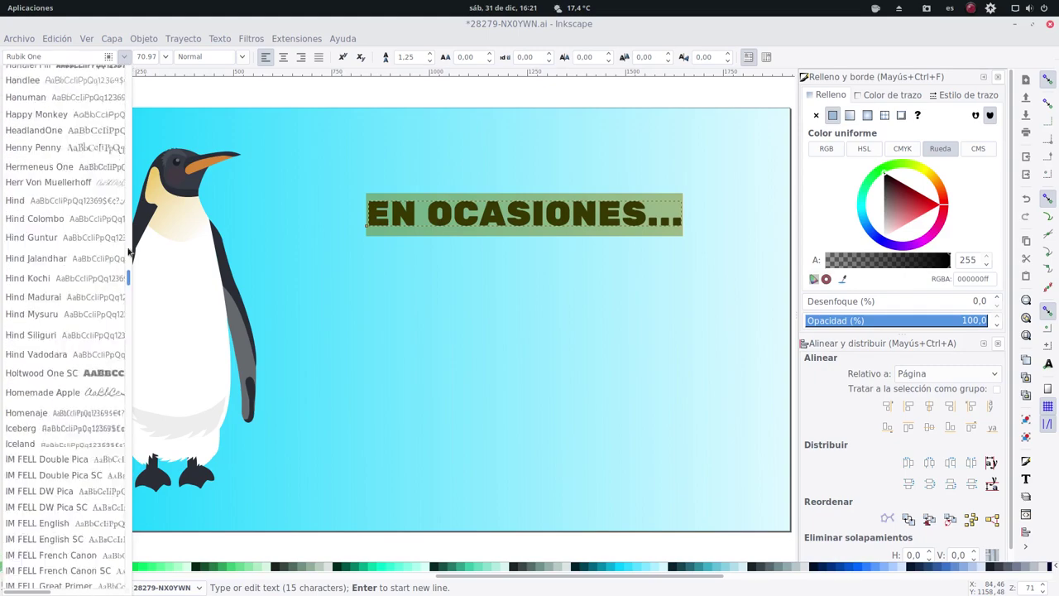
pyautogui.scroll(10, 128, 244)
pyautogui.scroll(10, 129, 228)
pyautogui.scroll(10, 129, 211)
pyautogui.scroll(10, 130, 194)
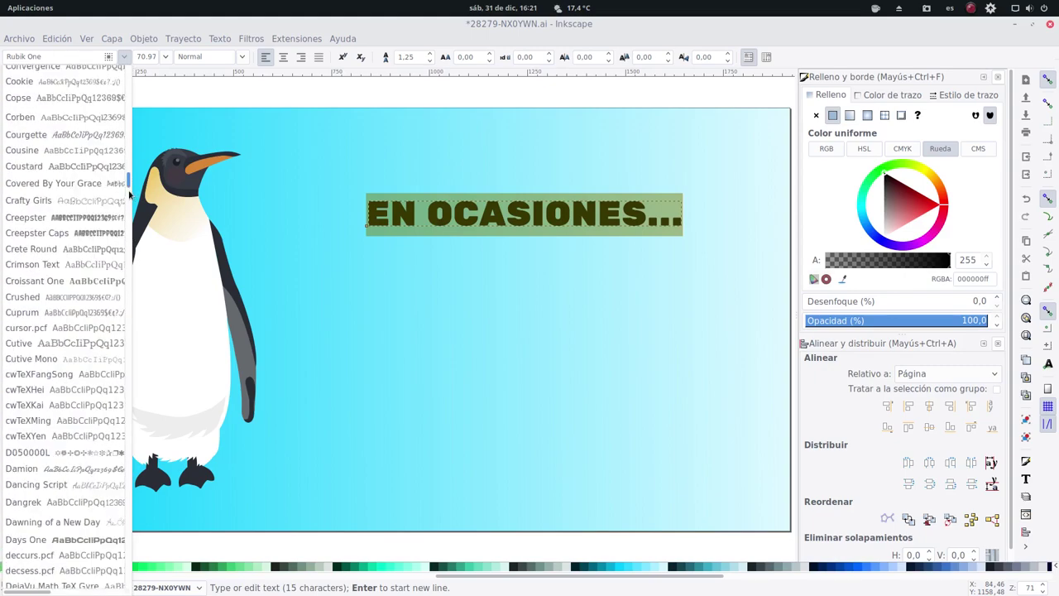
pyautogui.scroll(10, 129, 194)
pyautogui.scroll(10, 129, 165)
pyautogui.scroll(-10, 127, 141)
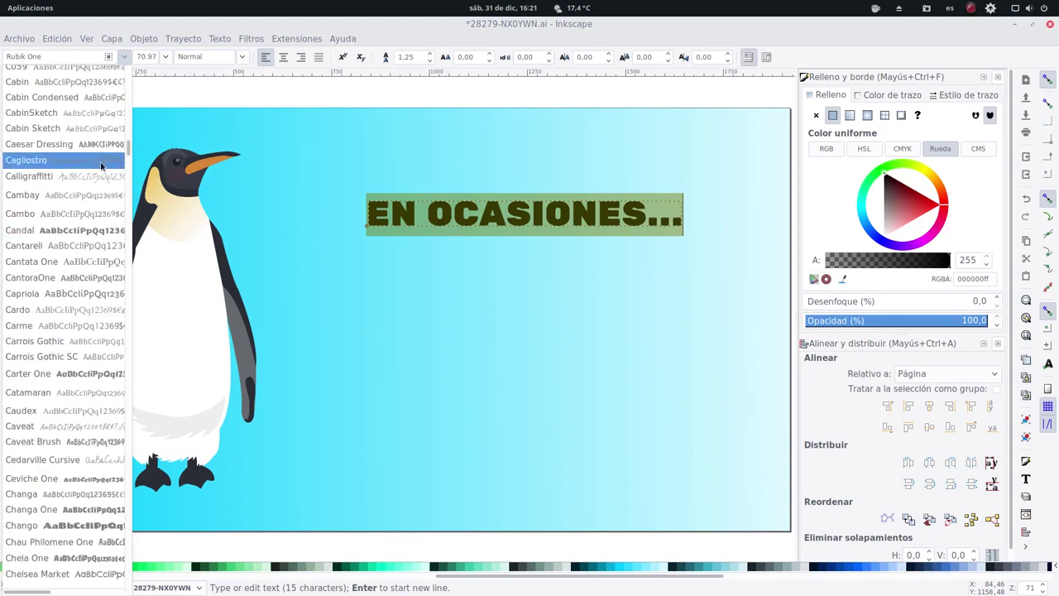
pyautogui.scroll(5, 71, 220)
pyautogui.scroll(5, 94, 190)
pyautogui.scroll(5, 89, 196)
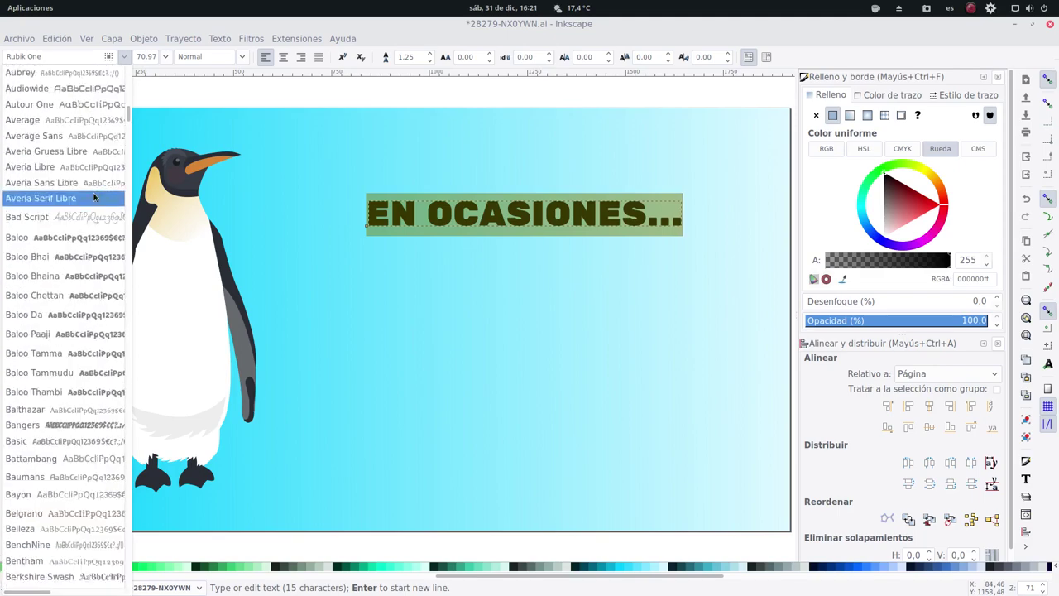
pyautogui.scroll(5, 93, 197)
pyautogui.scroll(5, 94, 197)
pyautogui.scroll(5, 94, 197)
pyautogui.scroll(5, 94, 197)
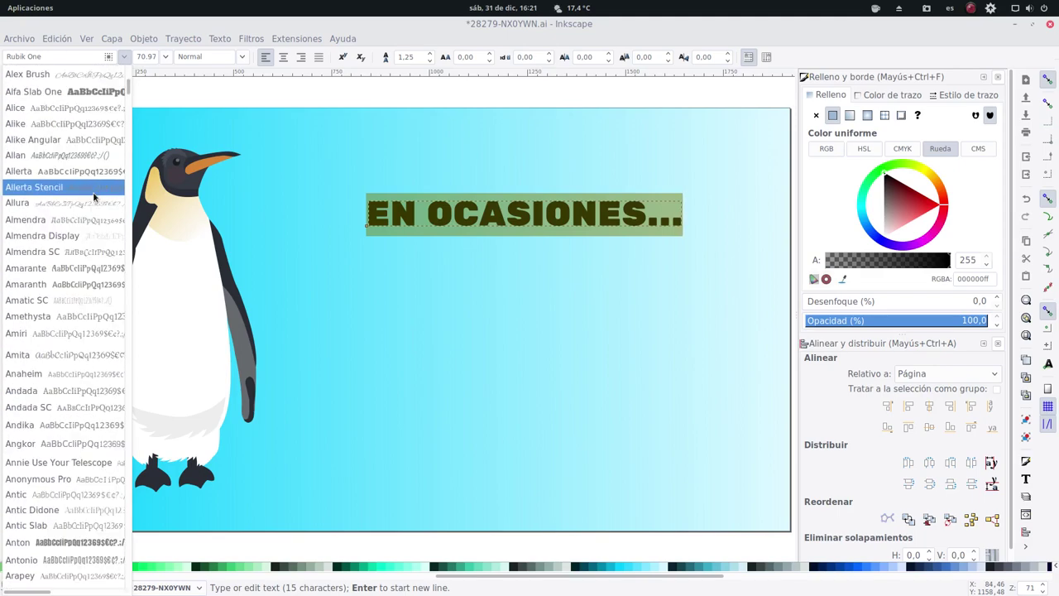
pyautogui.scroll(5, 94, 196)
pyautogui.scroll(3, 94, 197)
pyautogui.scroll(-5, 94, 196)
pyautogui.scroll(-5, 93, 197)
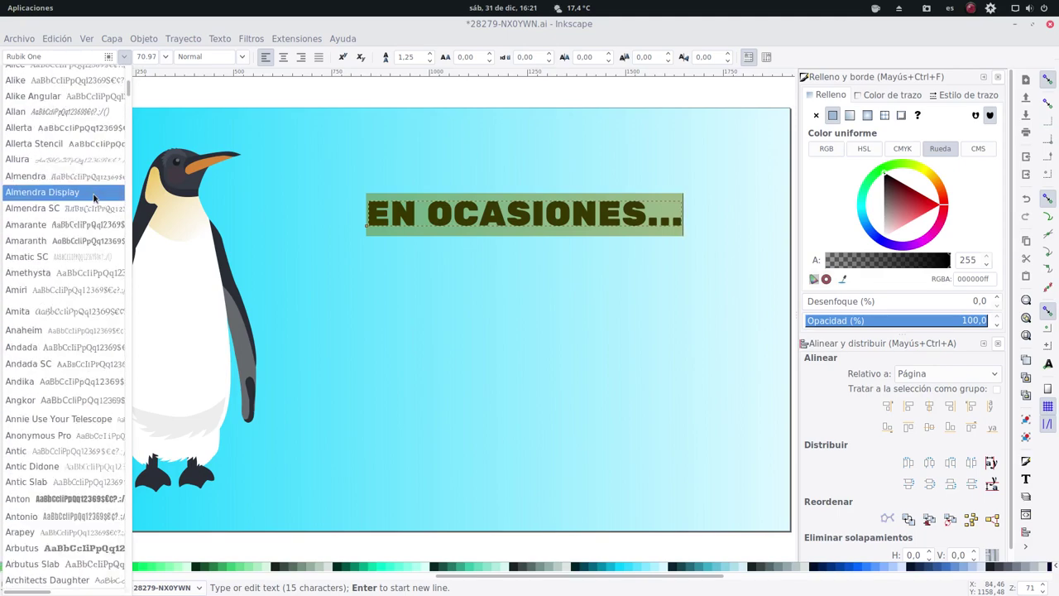
pyautogui.scroll(-2, 94, 197)
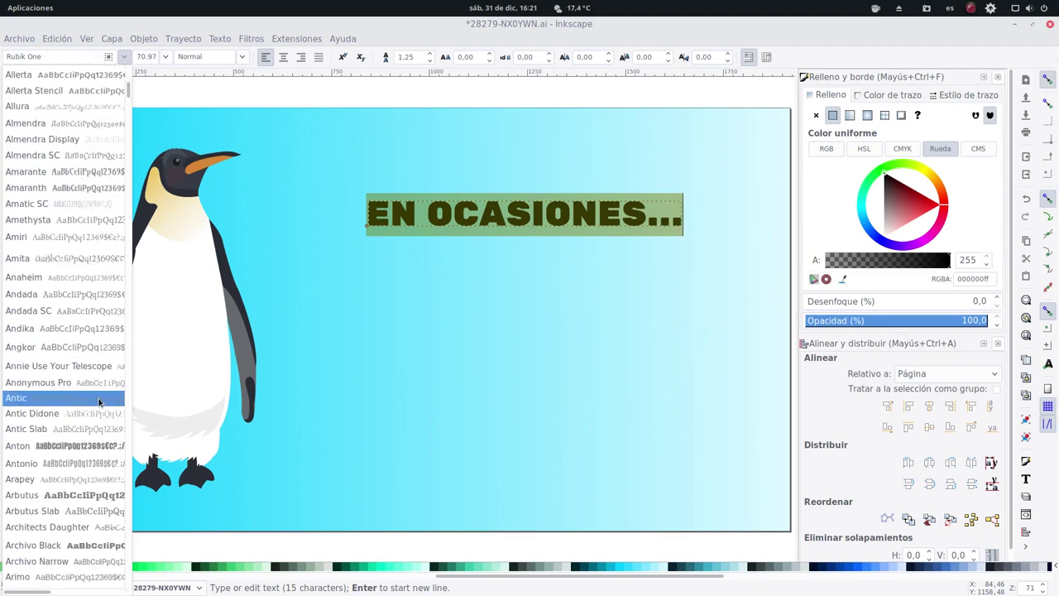
pyautogui.click(93, 445)
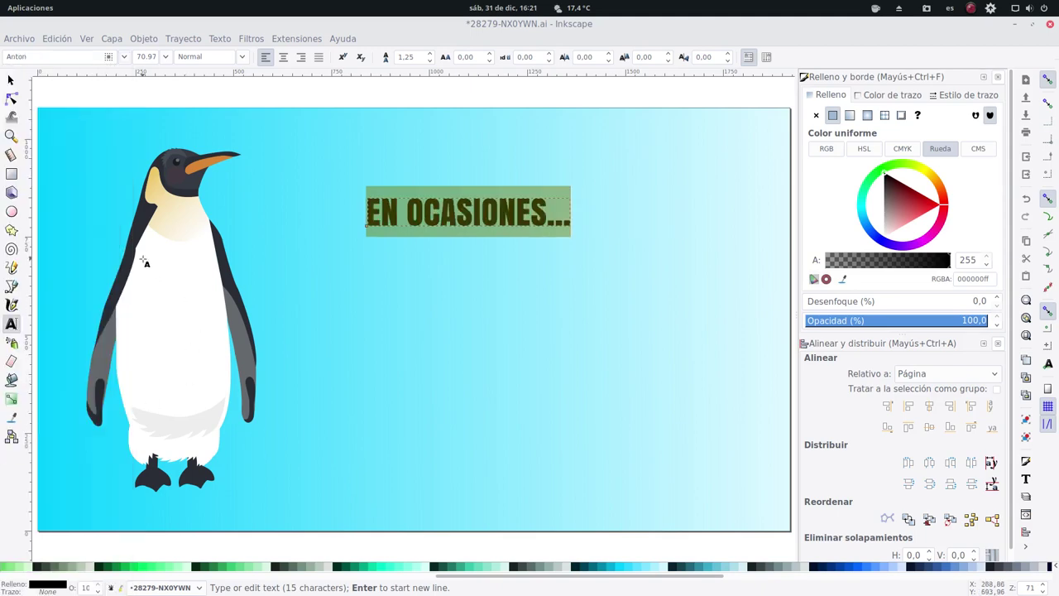
pyautogui.click(11, 83)
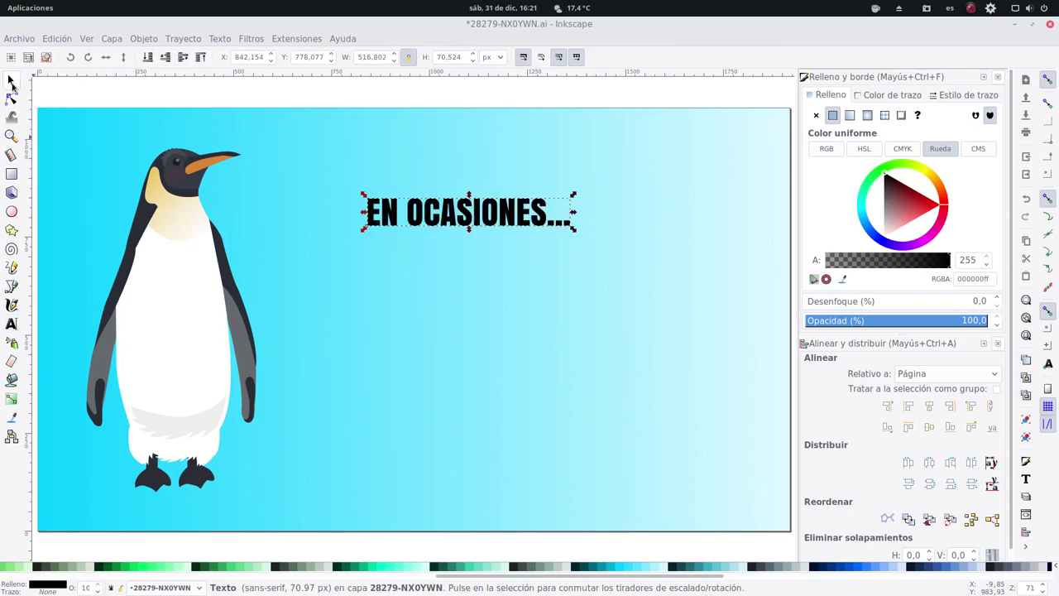
pyautogui.moveTo(573, 231); pyautogui.dragTo(709, 303)
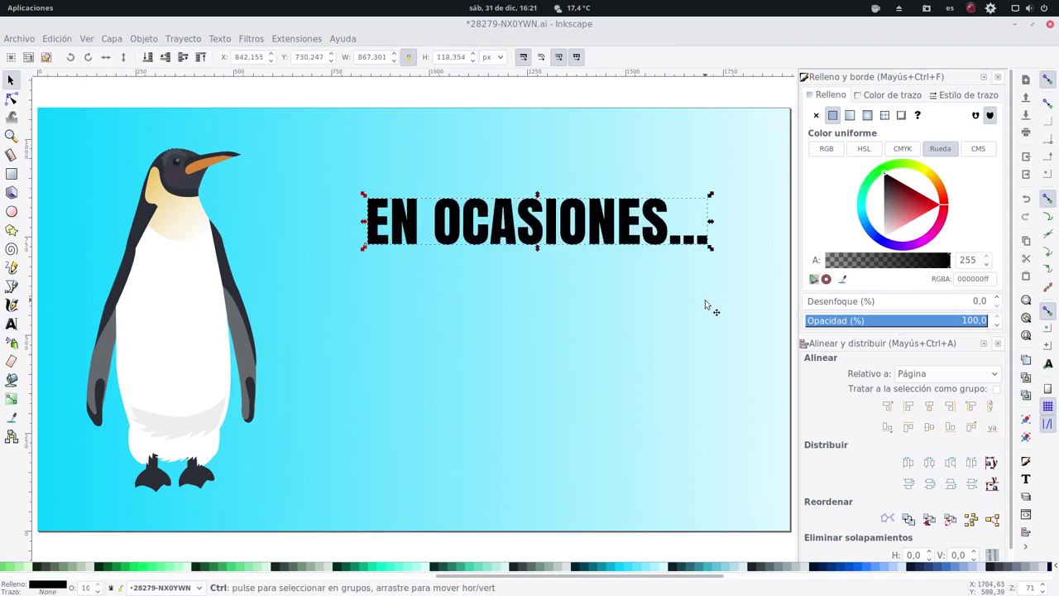
pyautogui.hotkey('ctrl', 'z')
pyautogui.hotkey('ctrl', 'z')
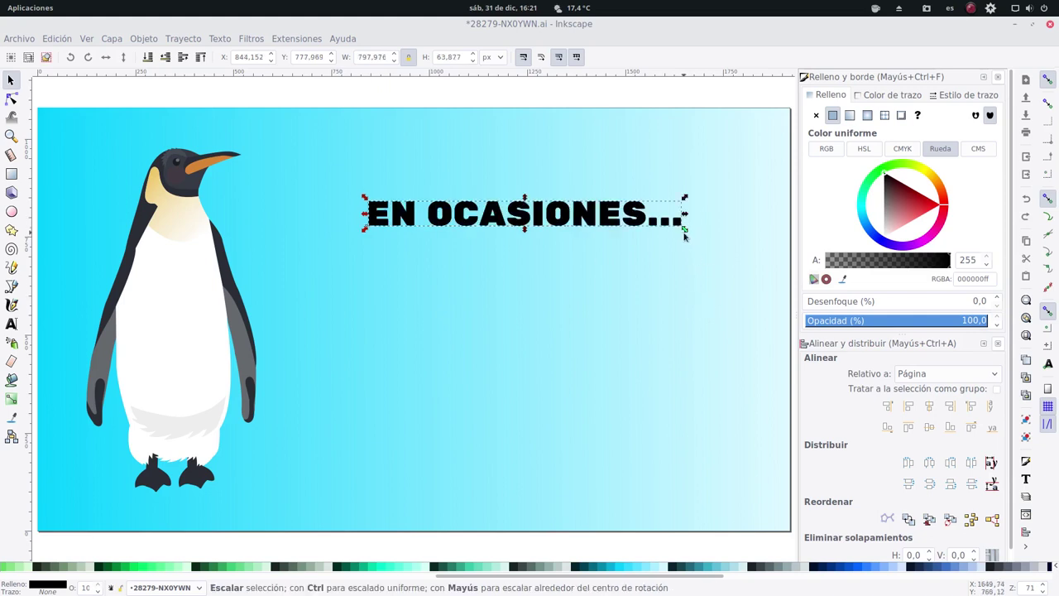
# Scale the title proportionally to about 991×79 px (88.13 px type) and copy it.
pyautogui.doubleClick(597, 225)
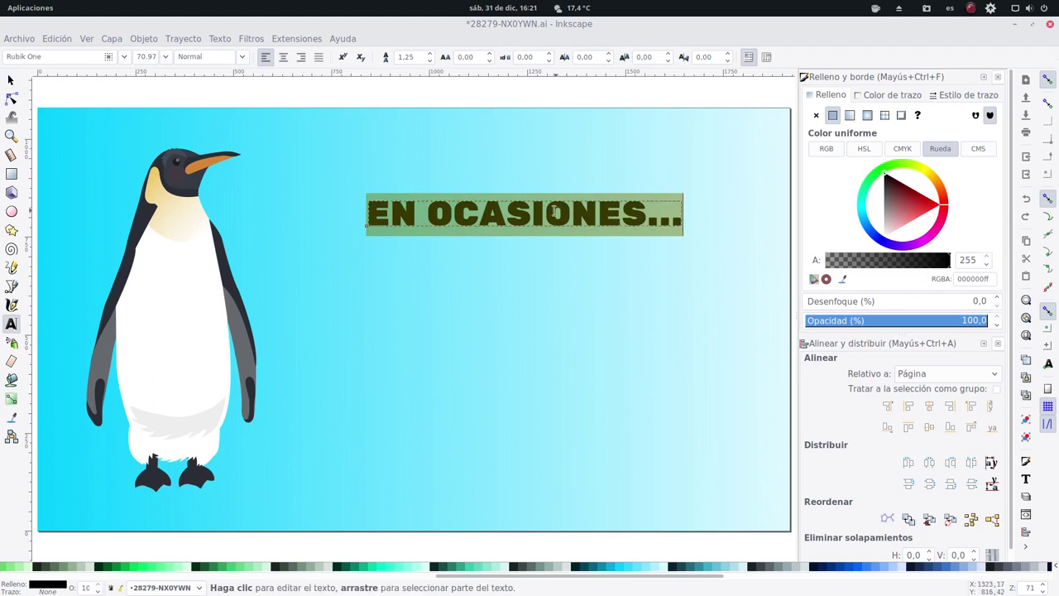
pyautogui.click(11, 79)
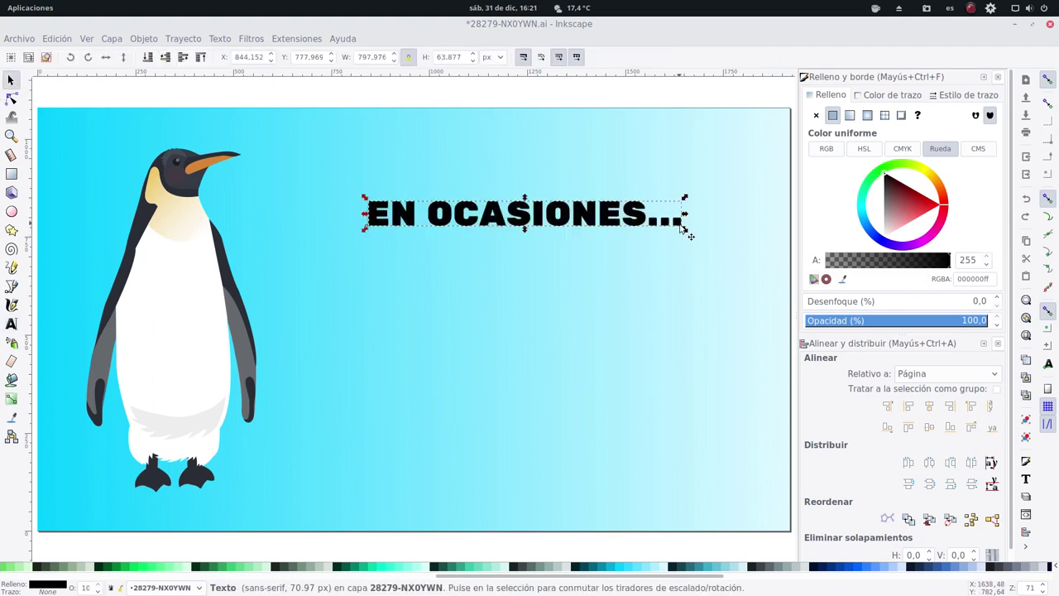
pyautogui.moveTo(684, 227); pyautogui.dragTo(759, 274)
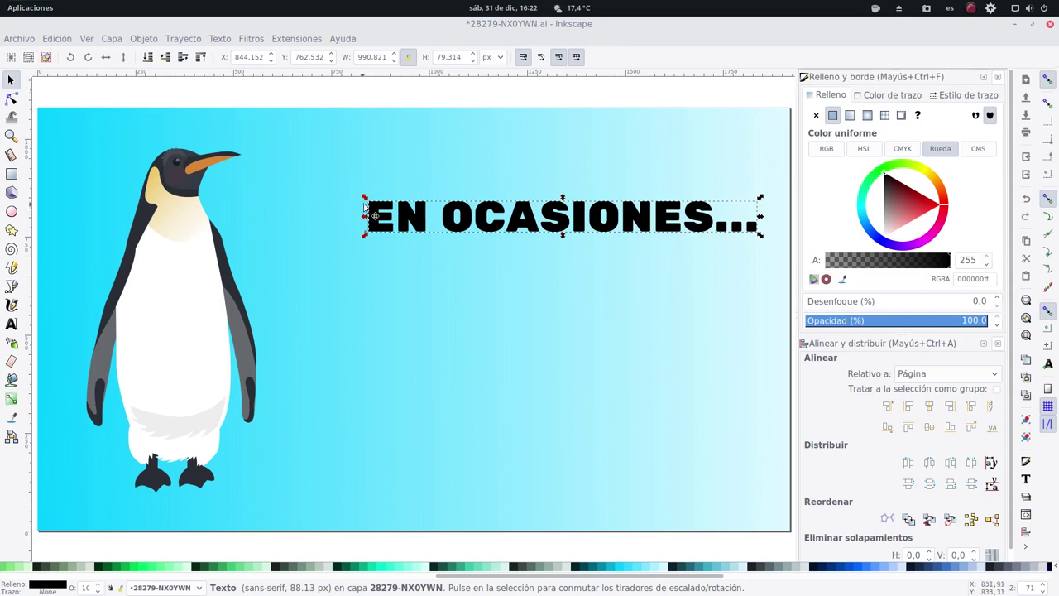
pyautogui.press('ctrl')
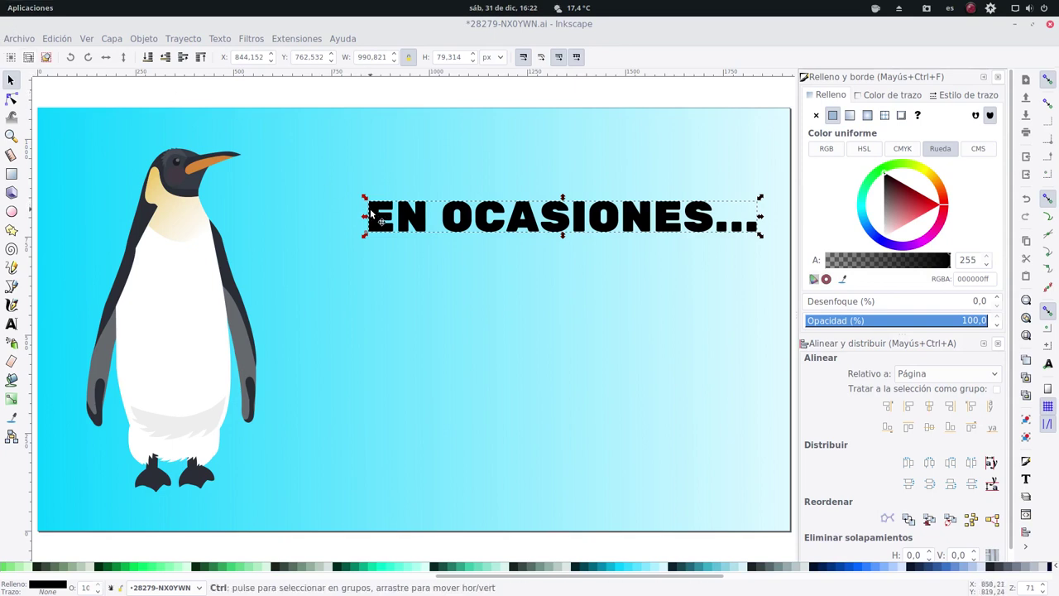
# Paste a copy retyped as 'VEO LINUX' and scale it to about 1002×125 px beneath the title.
pyautogui.hotkey('ctrl', 'v')
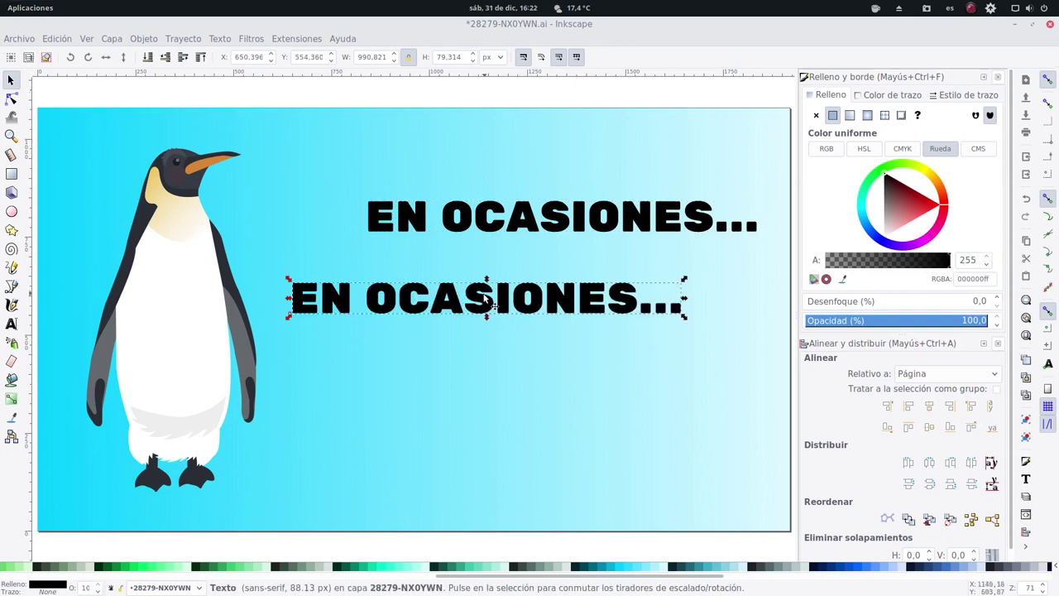
pyautogui.tripleClick(487, 301)
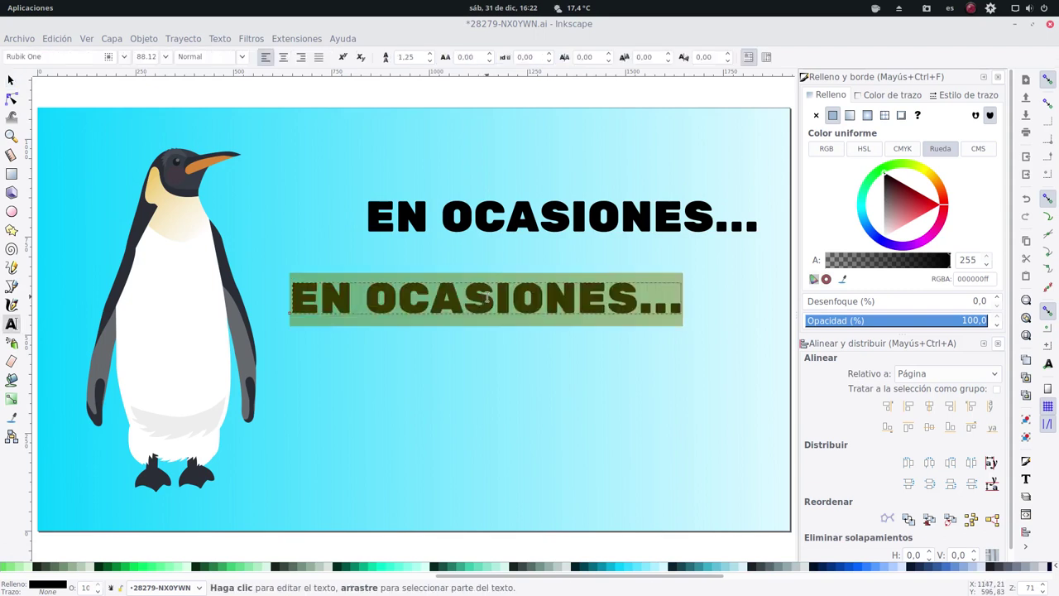
pyautogui.write('VE')
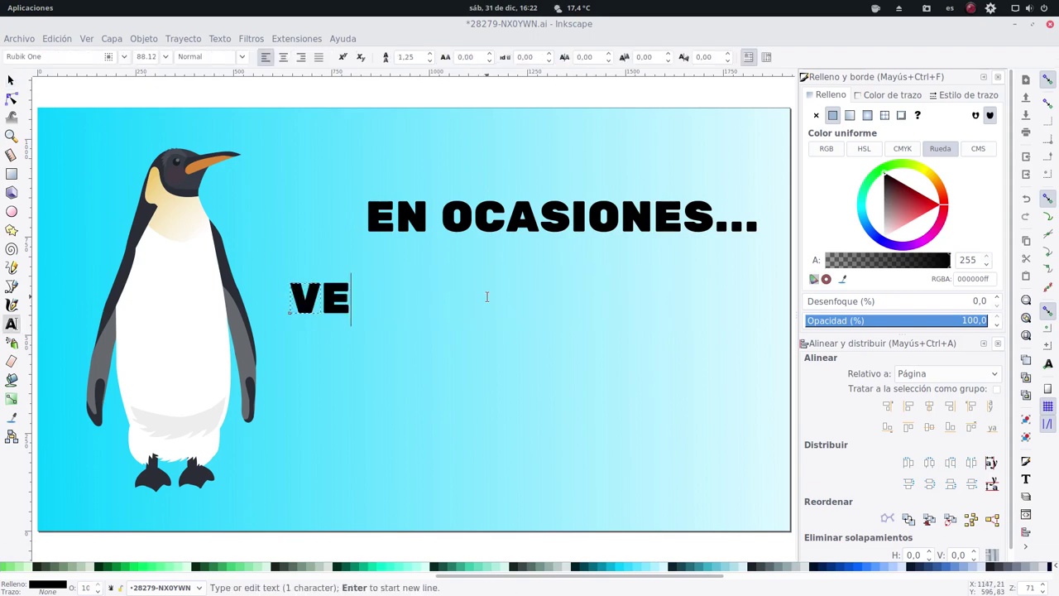
pyautogui.write('O L')
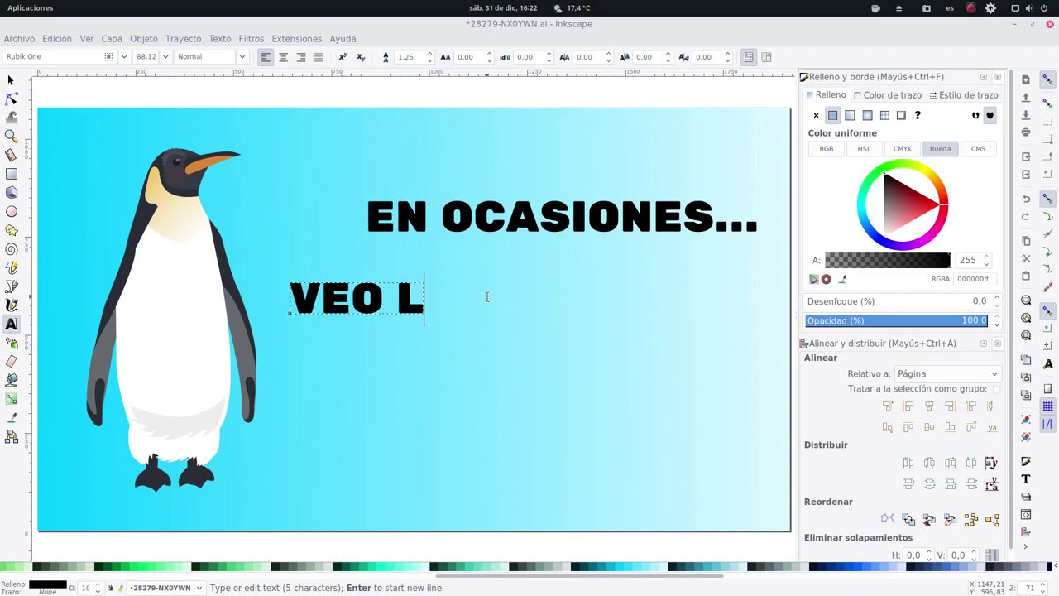
pyautogui.write('INUX')
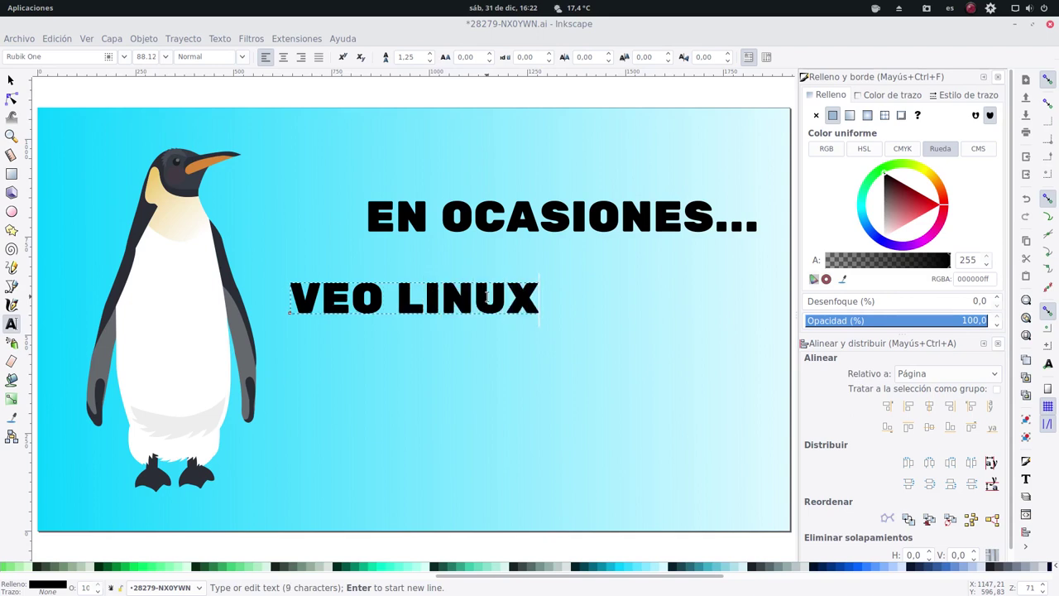
pyautogui.click(11, 80)
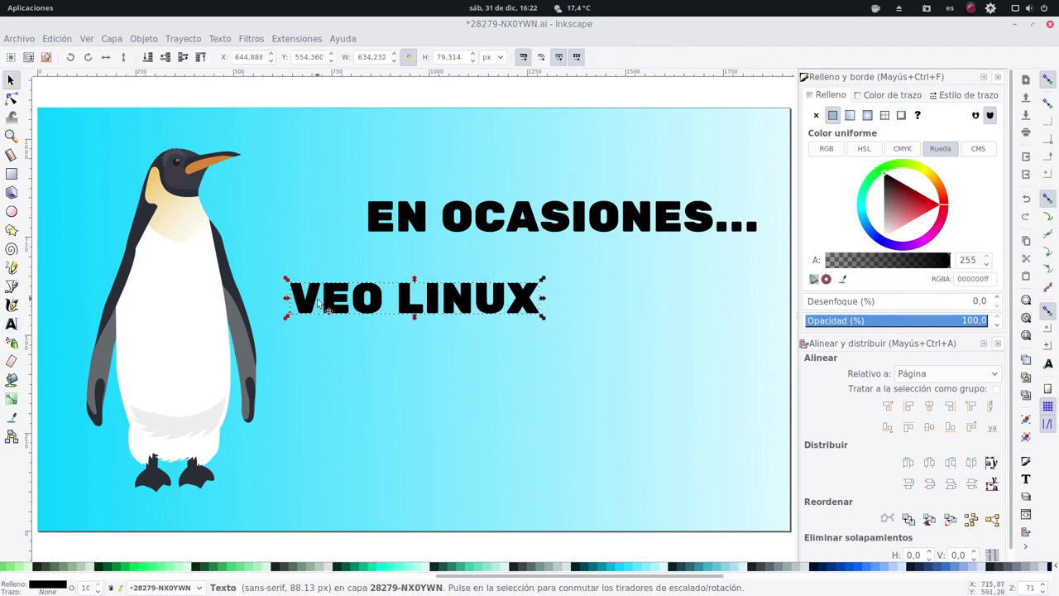
pyautogui.moveTo(318, 303); pyautogui.dragTo(388, 258)
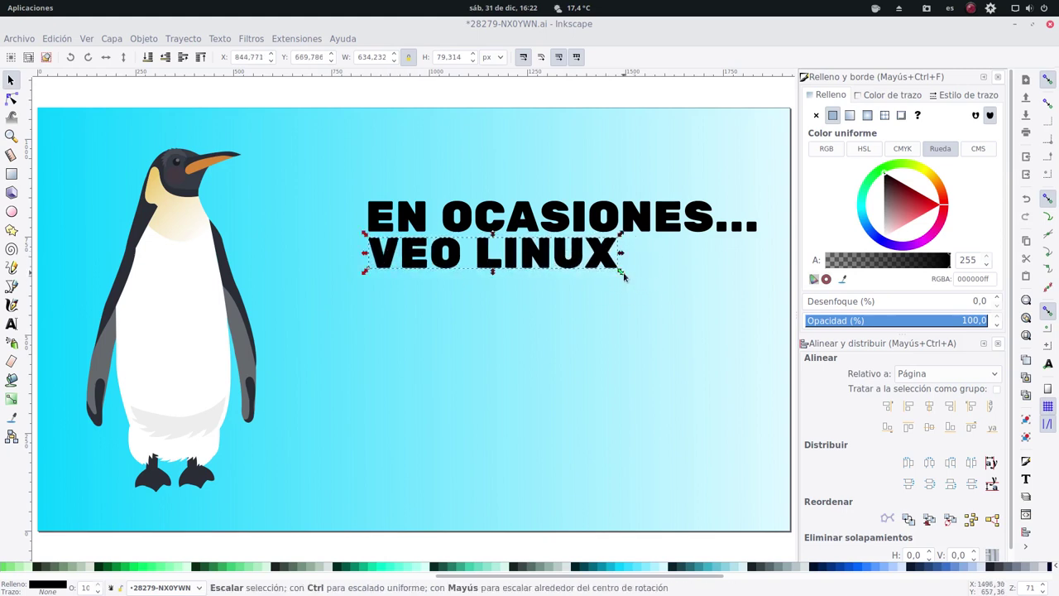
pyautogui.moveTo(623, 276); pyautogui.dragTo(767, 338)
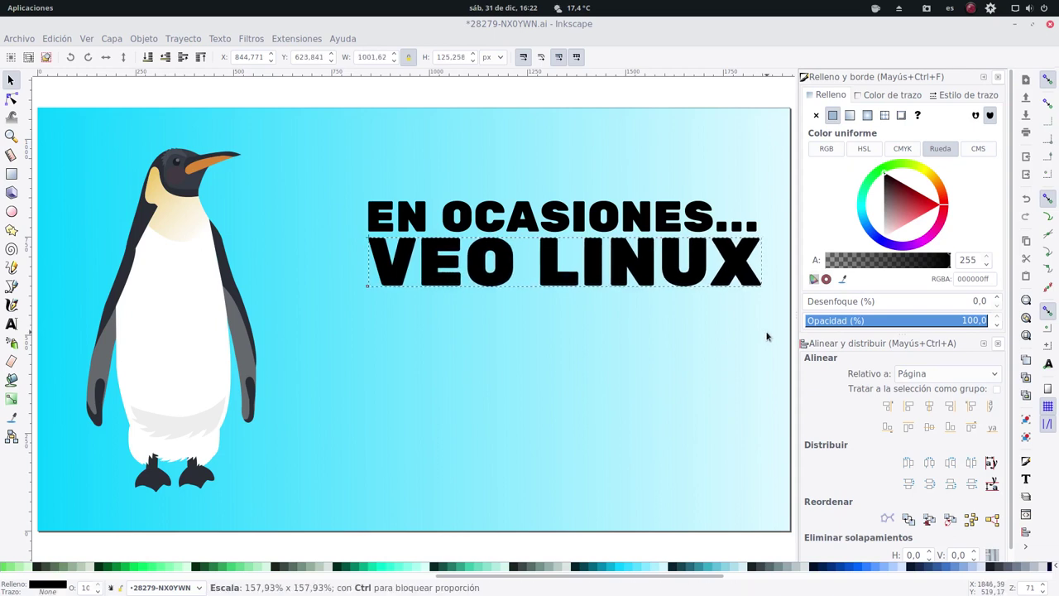
pyautogui.moveTo(767, 333); pyautogui.dragTo(767, 333)
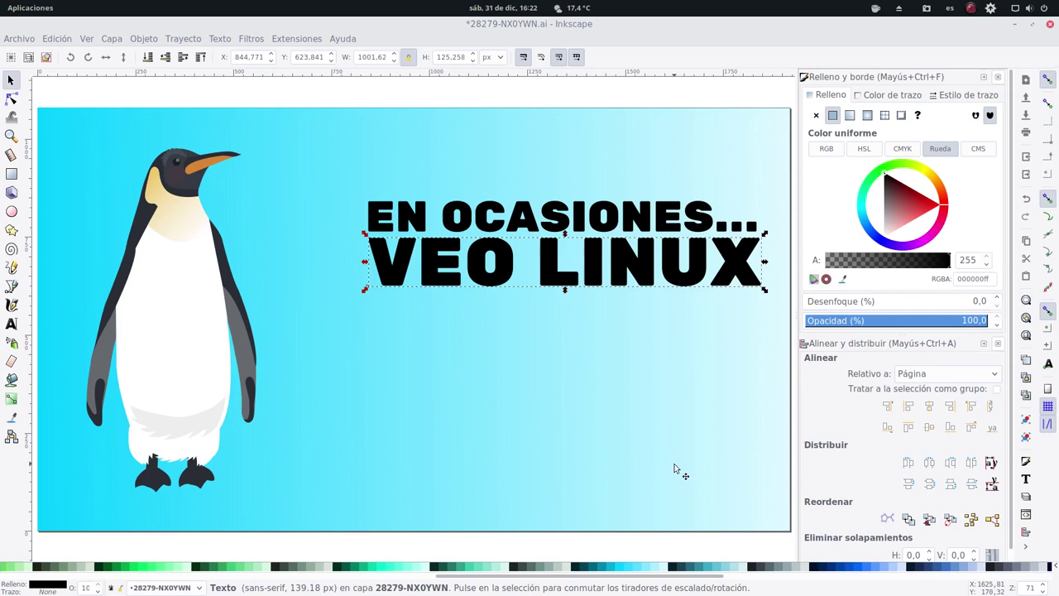
# Paste a copy retyped as 'PODCAST LINUX', size it to about 383×32 px under VEO LINUX, and select all three lines.
pyautogui.hotkey('ctrl', 'v')
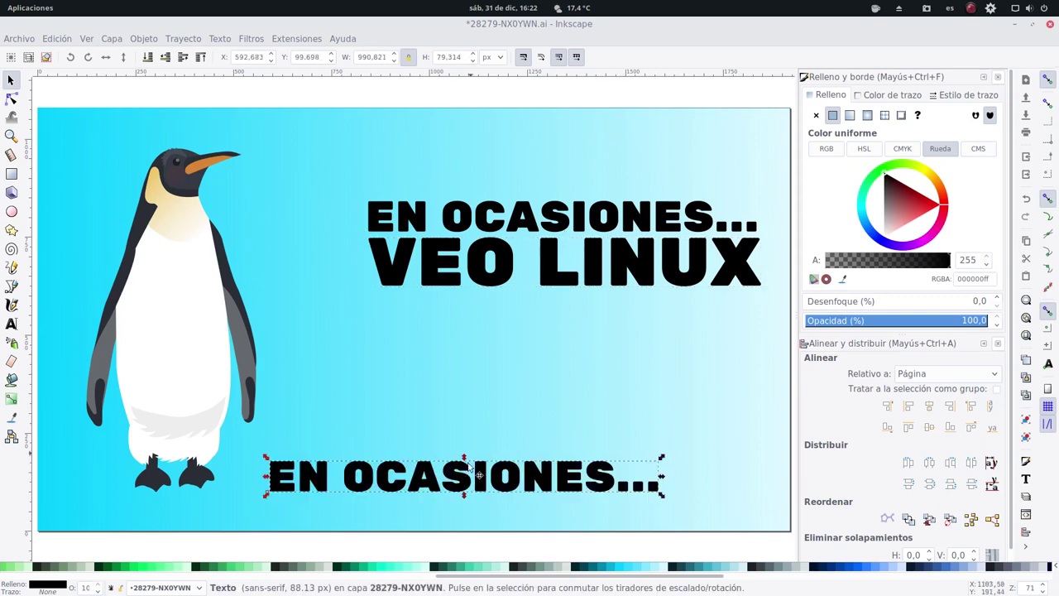
pyautogui.tripleClick(466, 473)
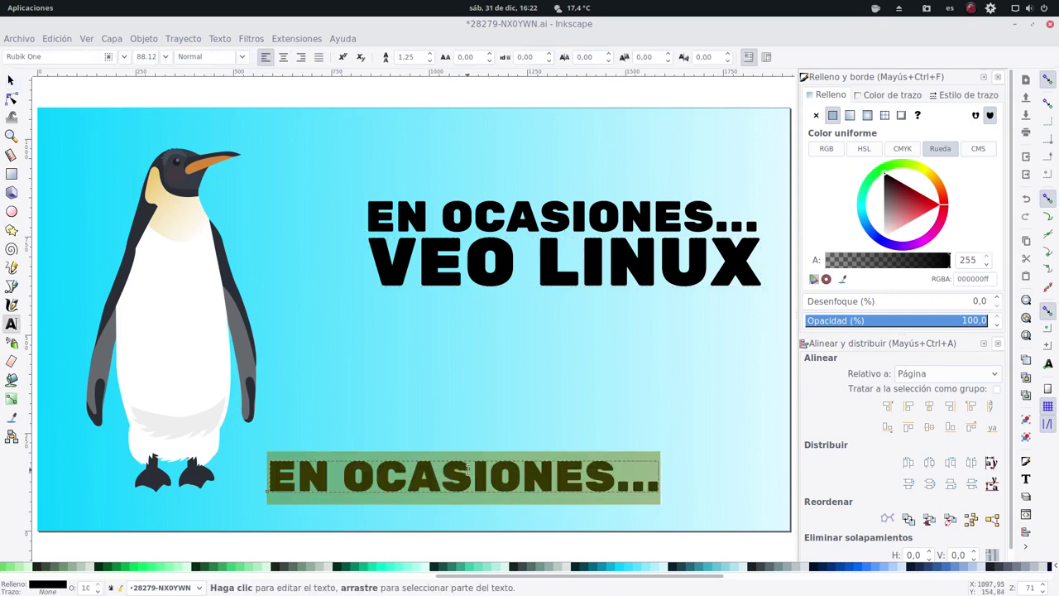
pyautogui.write('PODCAST ')
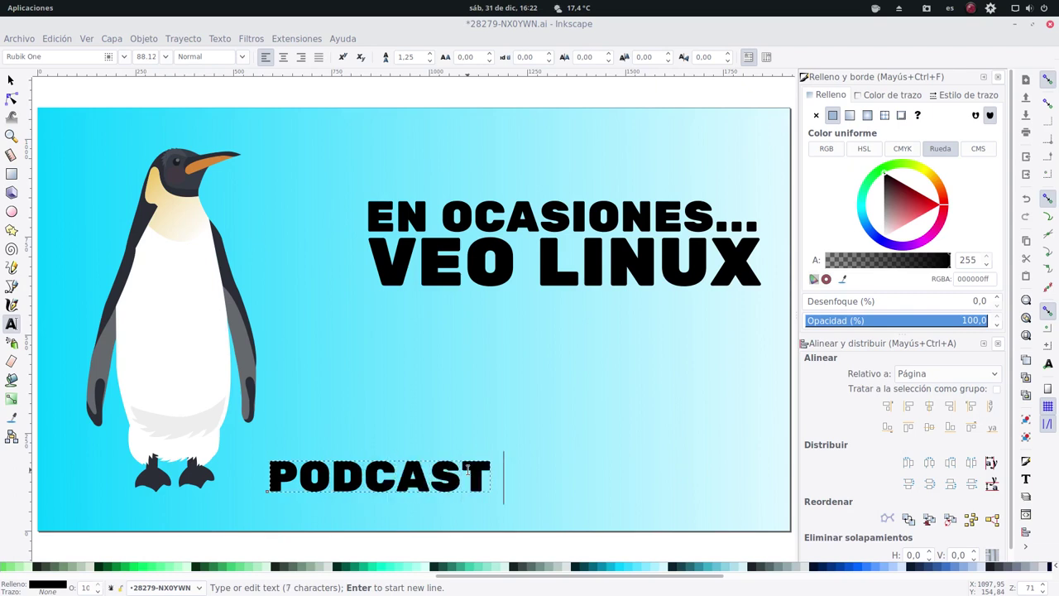
pyautogui.write('LINUX')
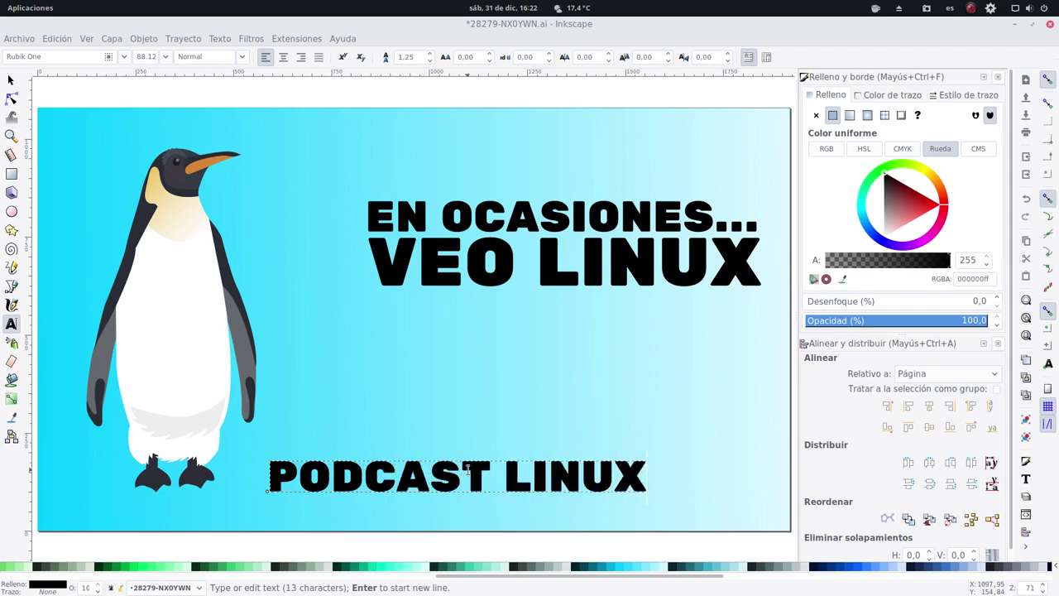
pyautogui.click(11, 80)
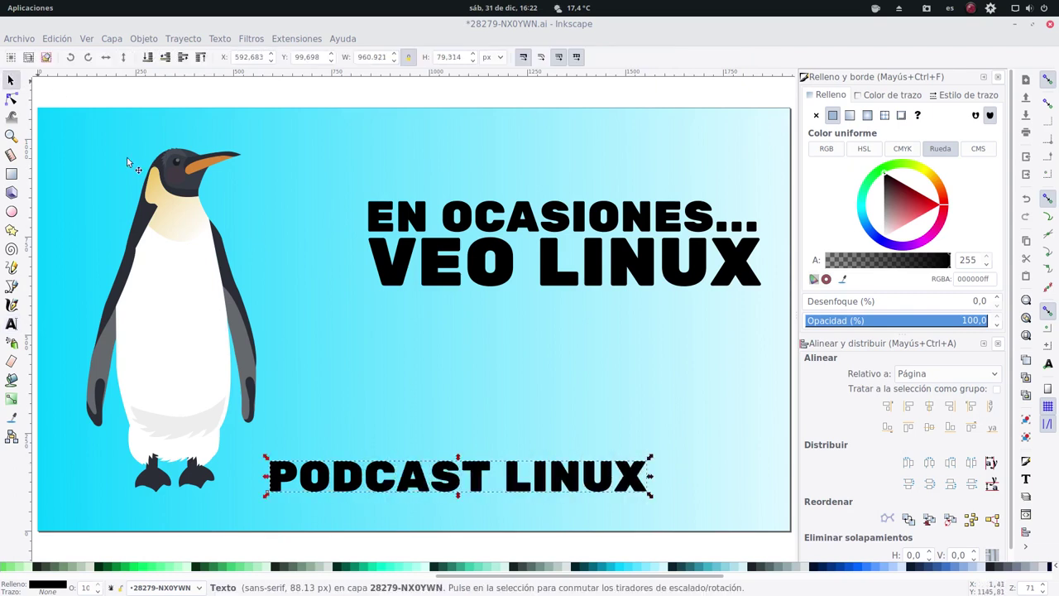
pyautogui.moveTo(653, 454); pyautogui.dragTo(505, 481)
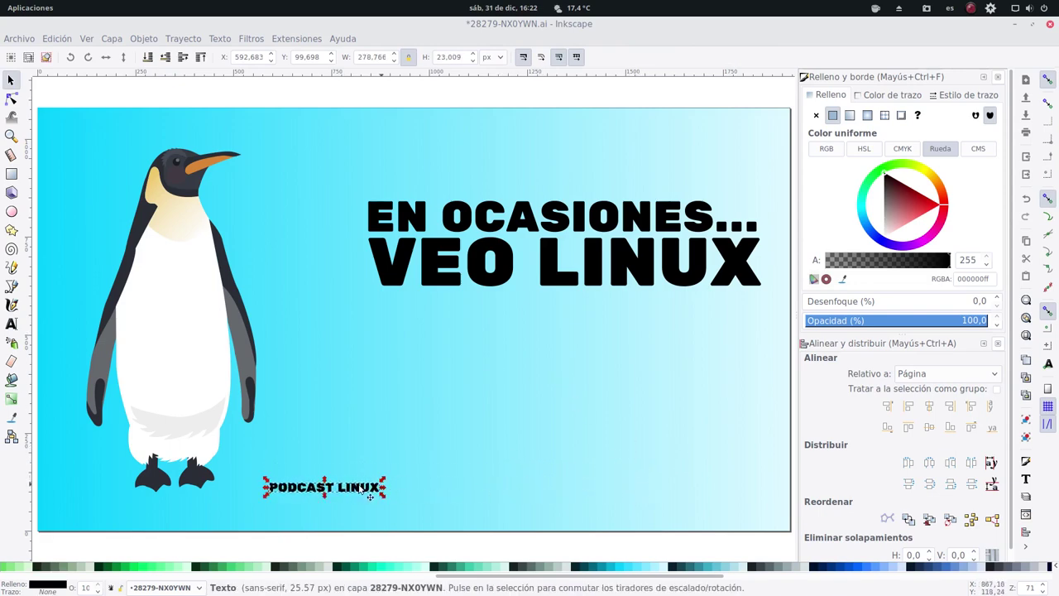
pyautogui.moveTo(370, 494); pyautogui.dragTo(742, 302)
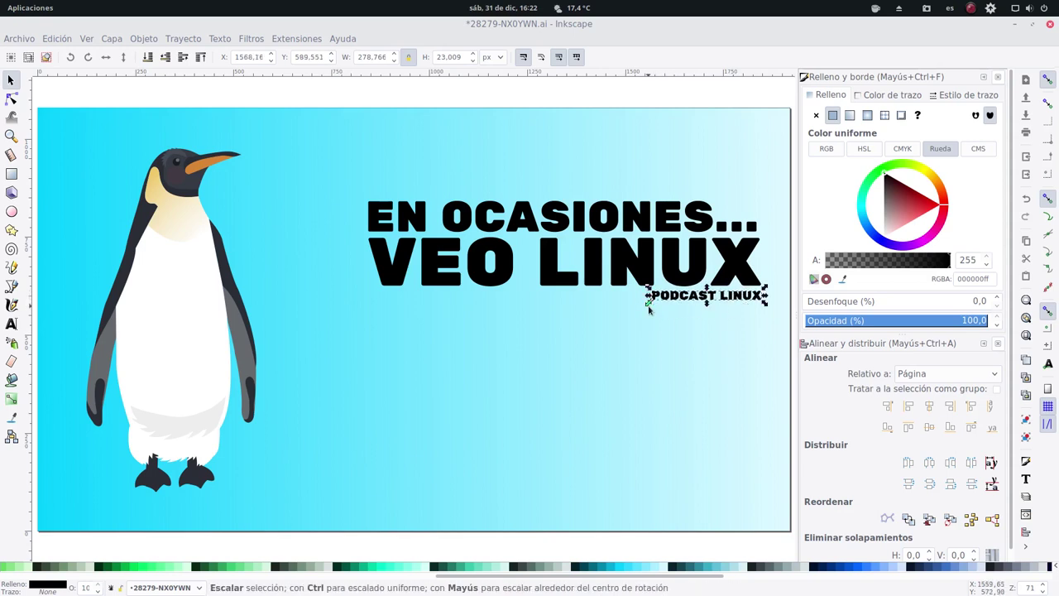
pyautogui.moveTo(649, 308); pyautogui.dragTo(608, 332)
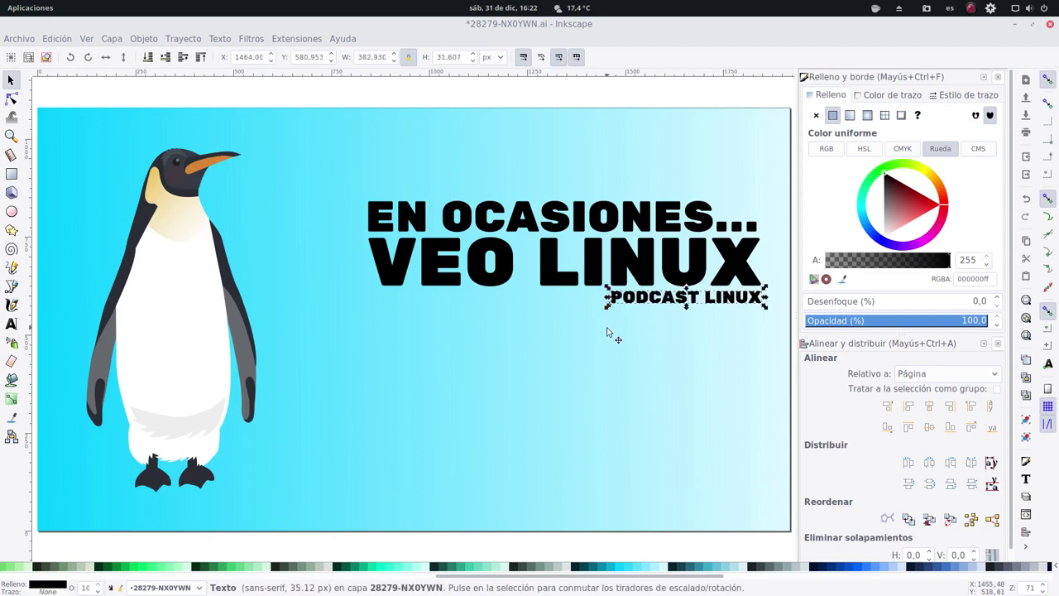
pyautogui.click(353, 96)
pyautogui.moveTo(334, 90); pyautogui.dragTo(791, 384)
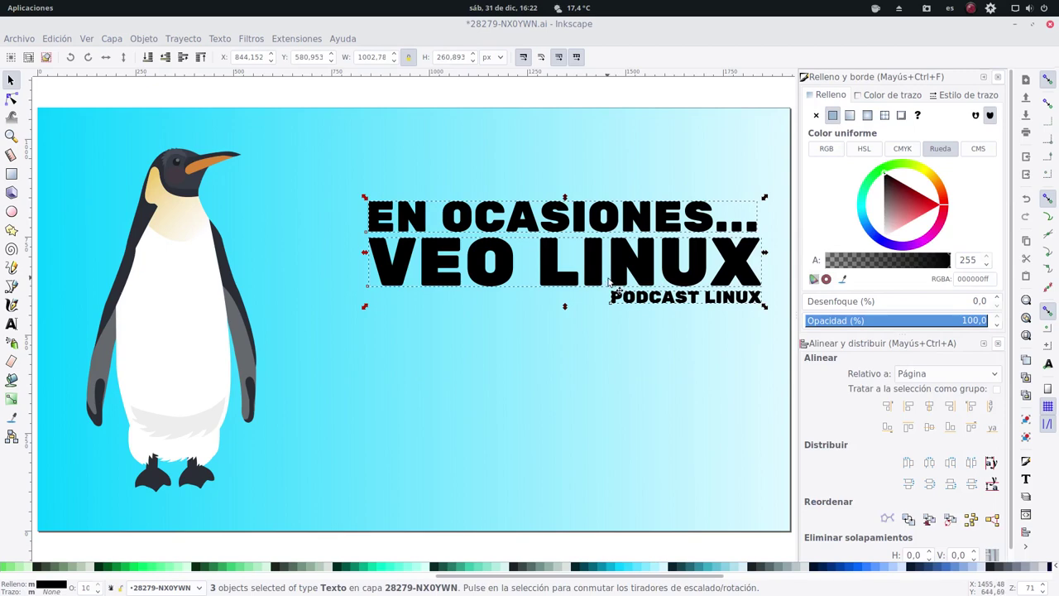
# Group the three title lines, scale them to about 1166×303 px, and centre them vertically on the page.
pyautogui.press('ctrl')
pyautogui.hotkey('ctrl', 'g')
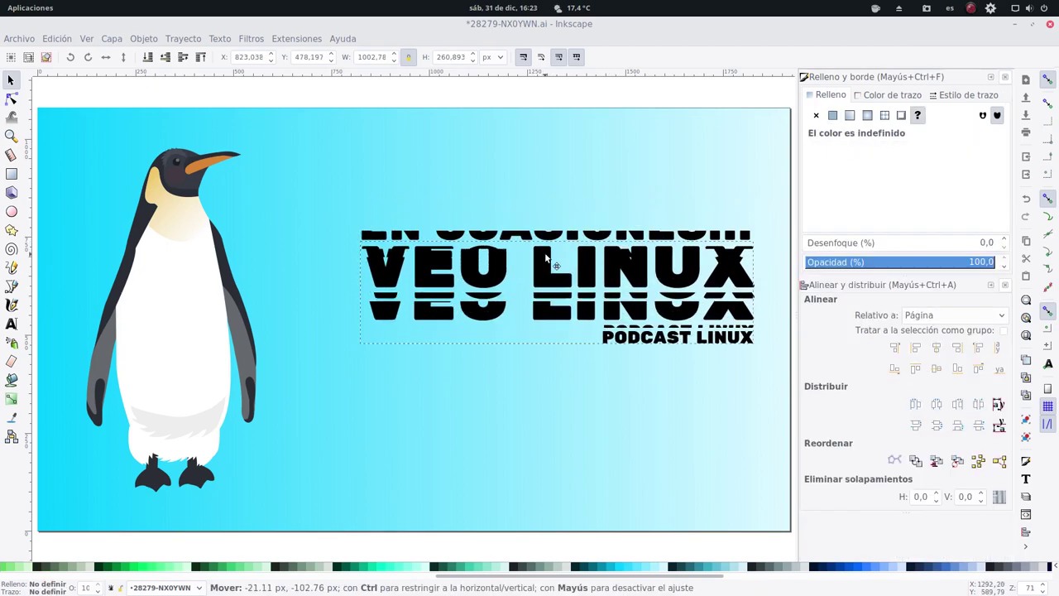
pyautogui.moveTo(553, 259); pyautogui.dragTo(546, 267)
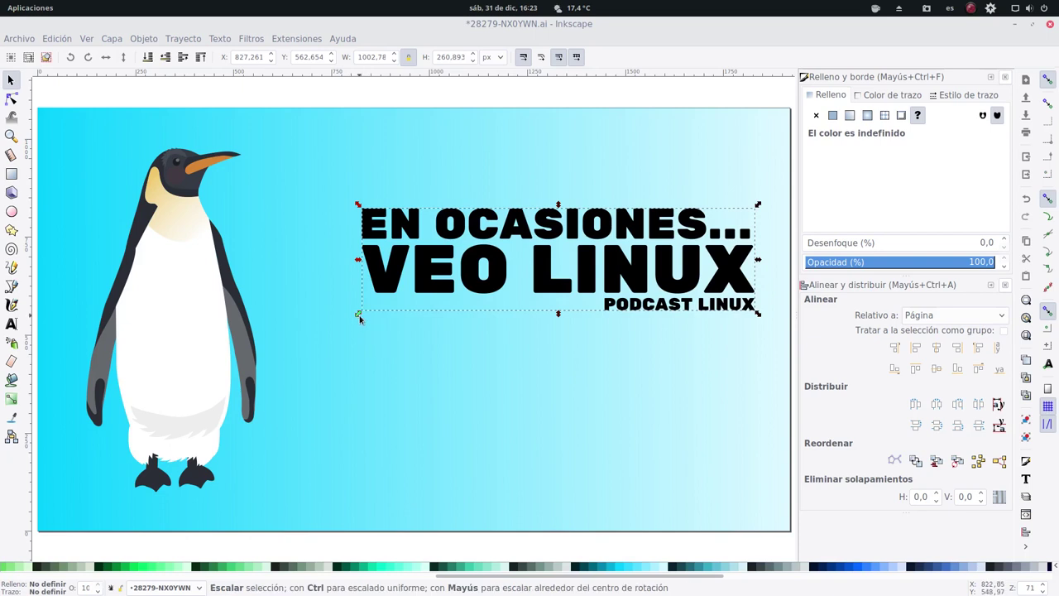
pyautogui.moveTo(359, 316); pyautogui.dragTo(277, 386)
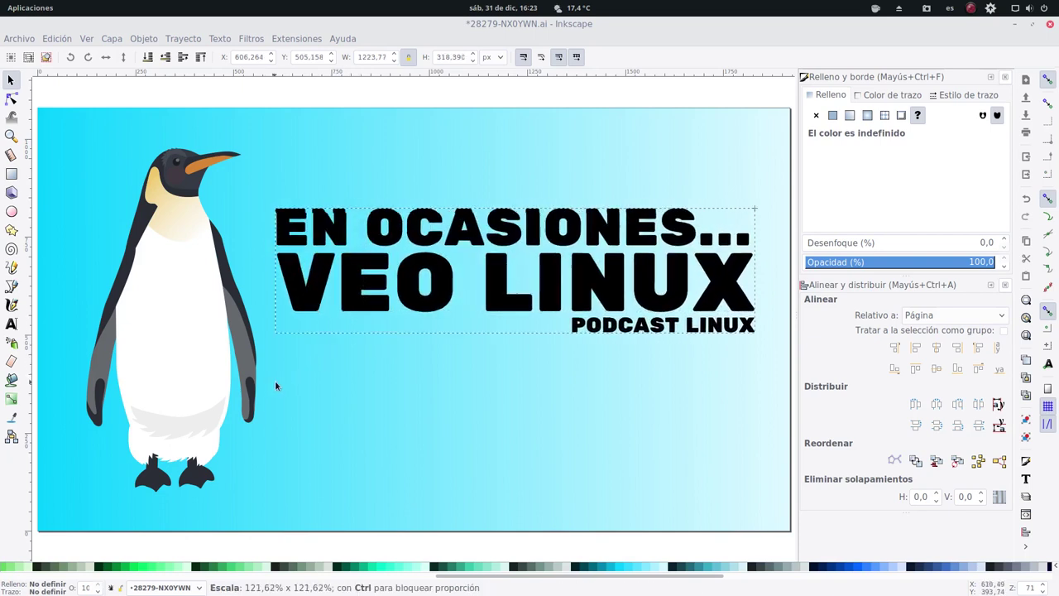
pyautogui.moveTo(276, 386); pyautogui.dragTo(296, 383)
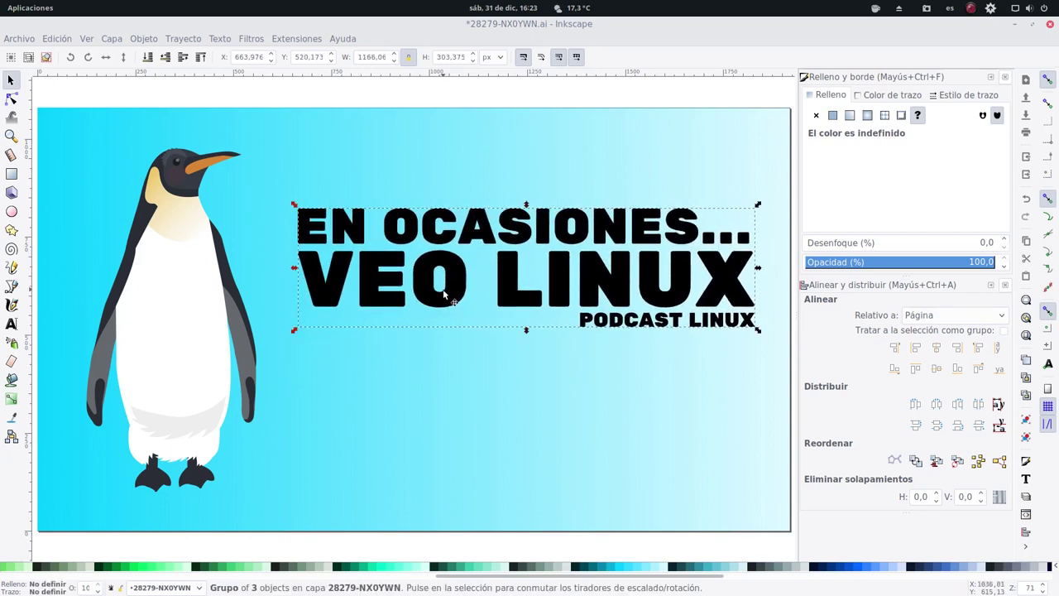
pyautogui.moveTo(444, 294); pyautogui.dragTo(557, 335)
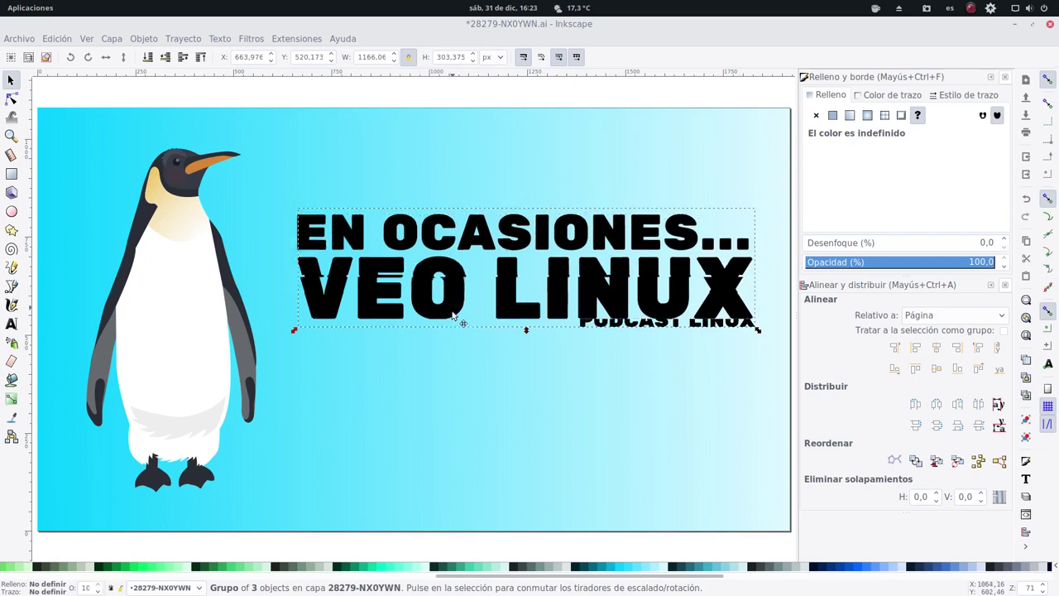
pyautogui.click(935, 369)
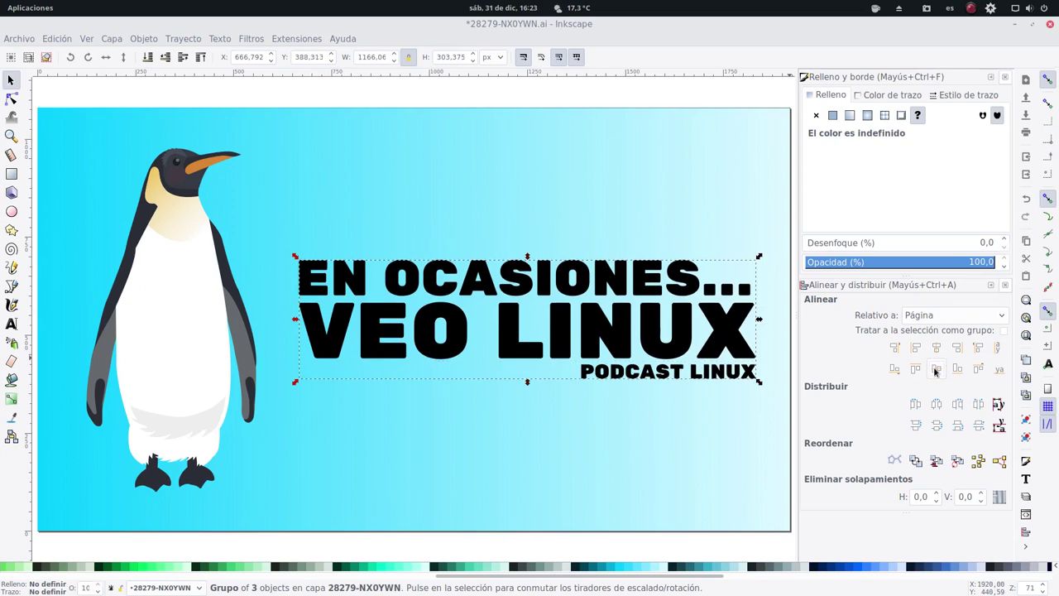
# Centre the penguin vertically, then draw a stroke-free cyan ellipse (about 1187 × 389 px) over the title.
pyautogui.click(186, 314)
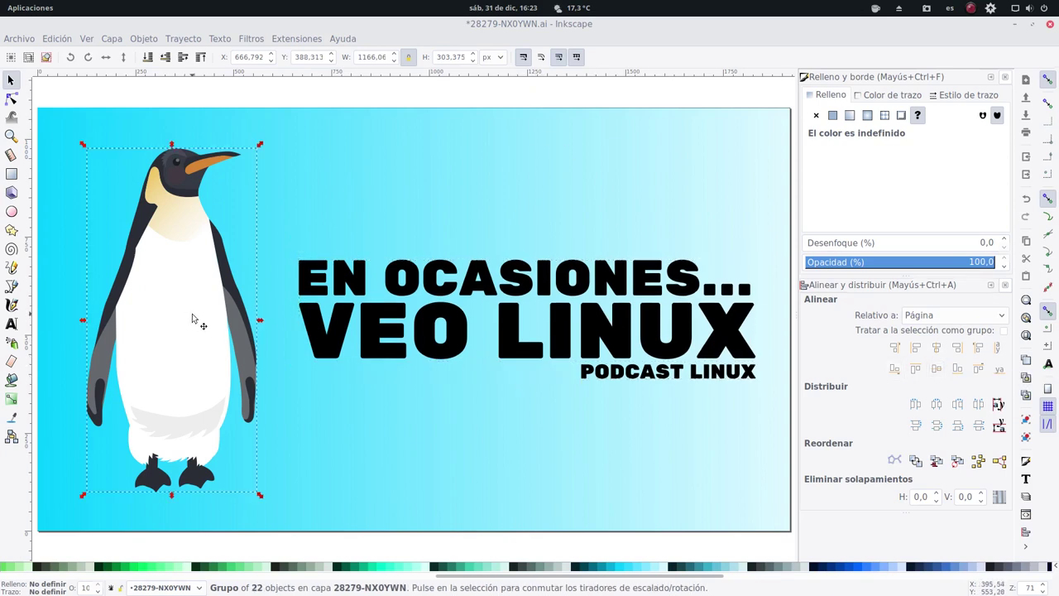
pyautogui.click(938, 369)
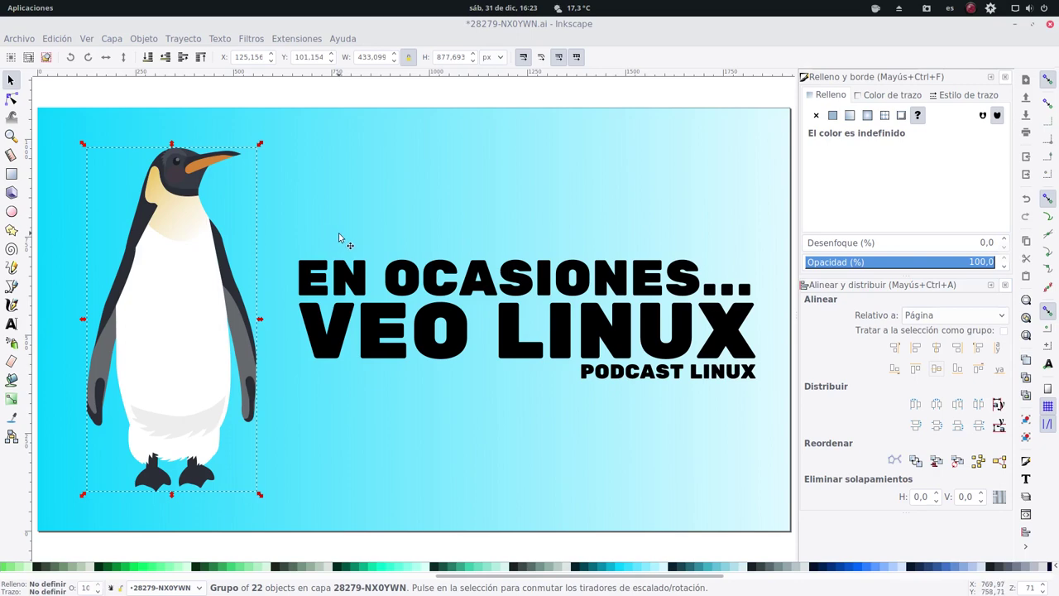
pyautogui.click(14, 211)
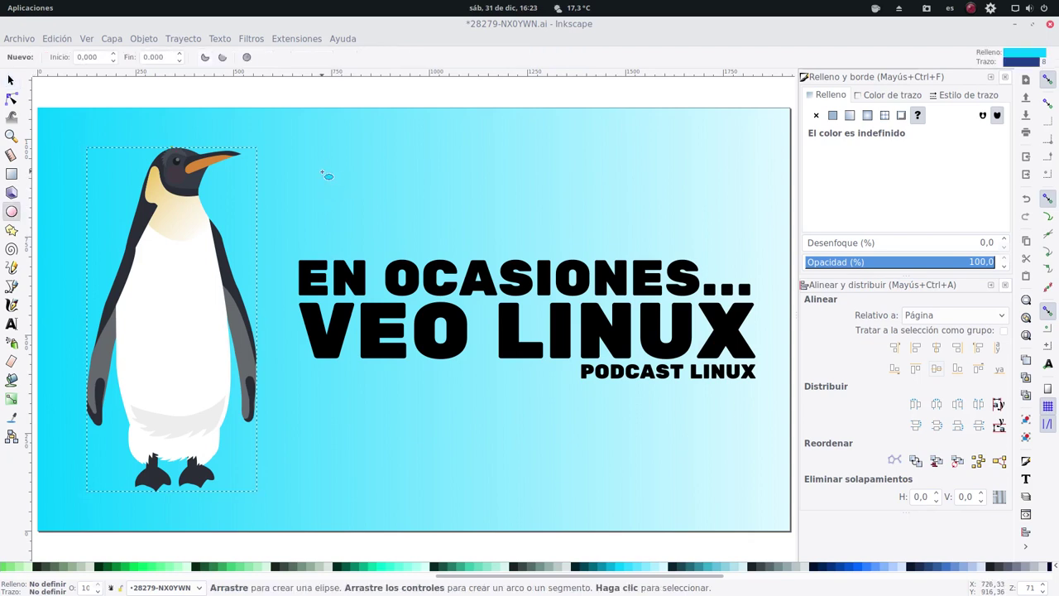
pyautogui.moveTo(305, 157); pyautogui.dragTo(776, 312)
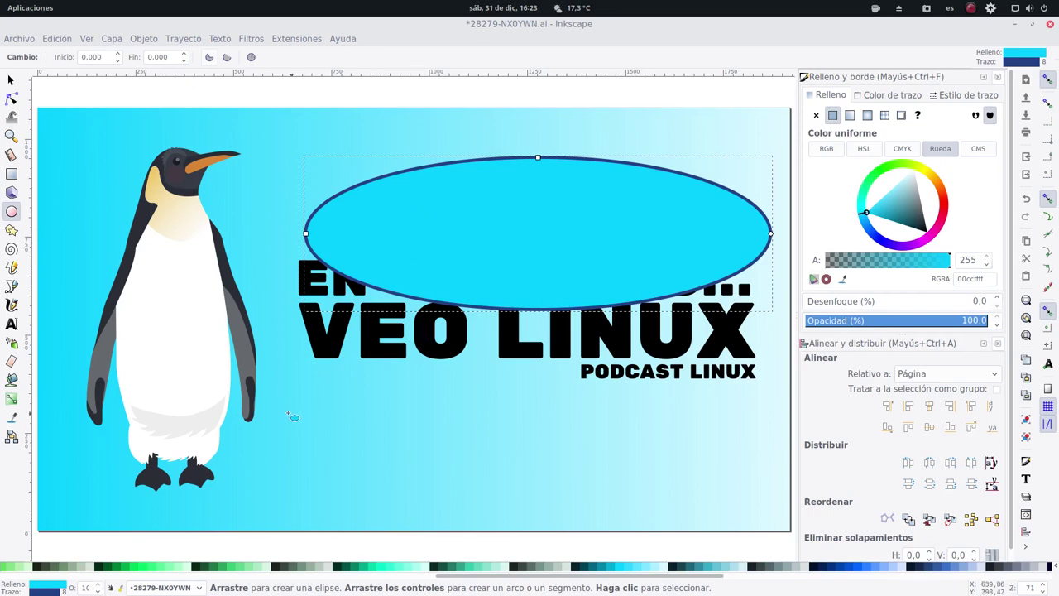
pyautogui.rightClick(48, 590)
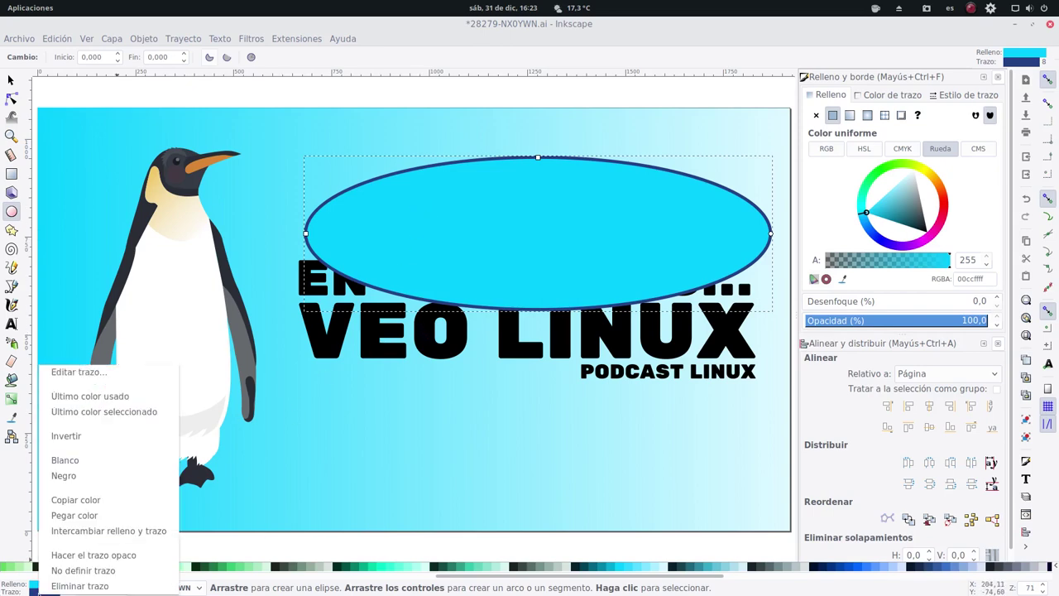
pyautogui.click(80, 586)
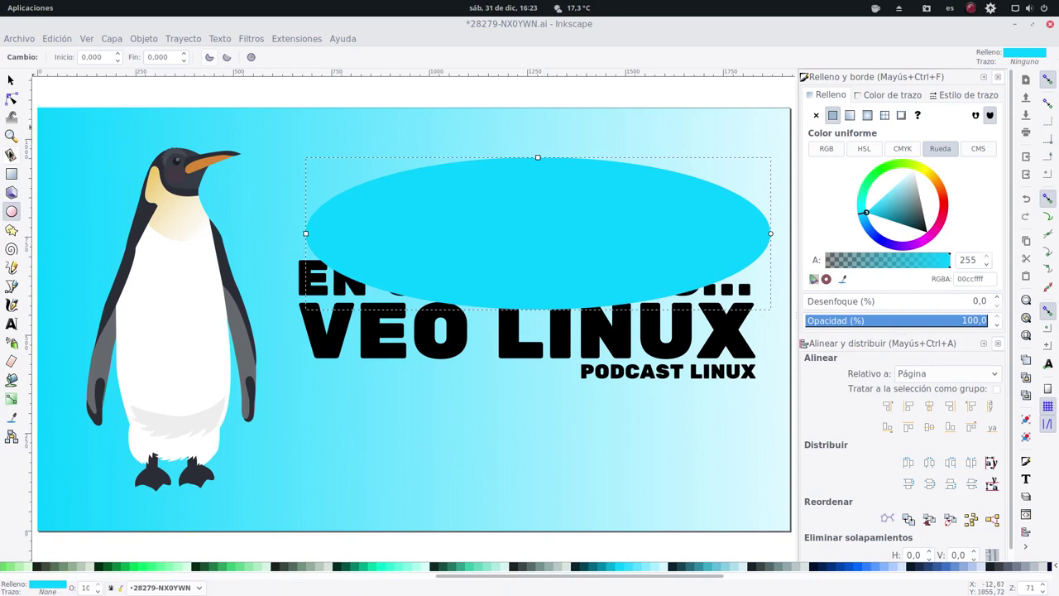
pyautogui.click(10, 81)
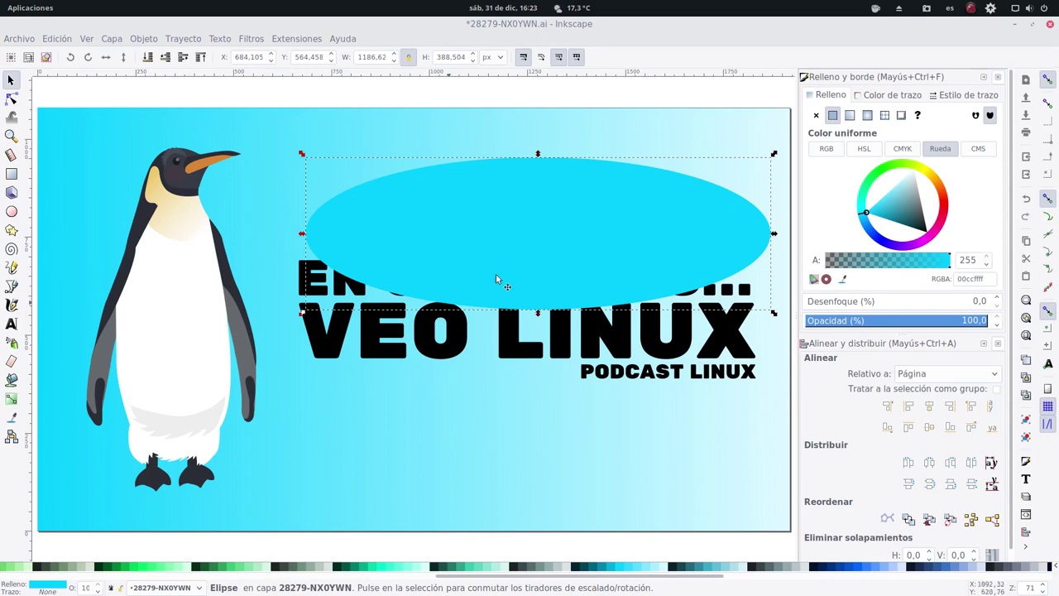
pyautogui.moveTo(509, 228); pyautogui.dragTo(510, 282)
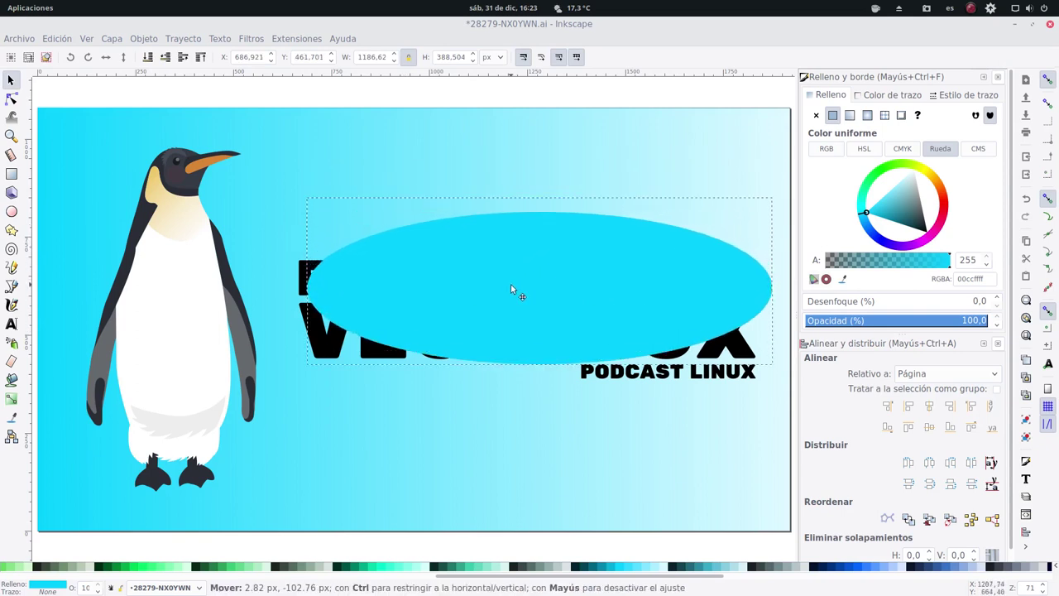
# Send the ellipse behind the title text and enlarge it to about 1368 × 507 px around all three lines.
pyautogui.click(167, 61)
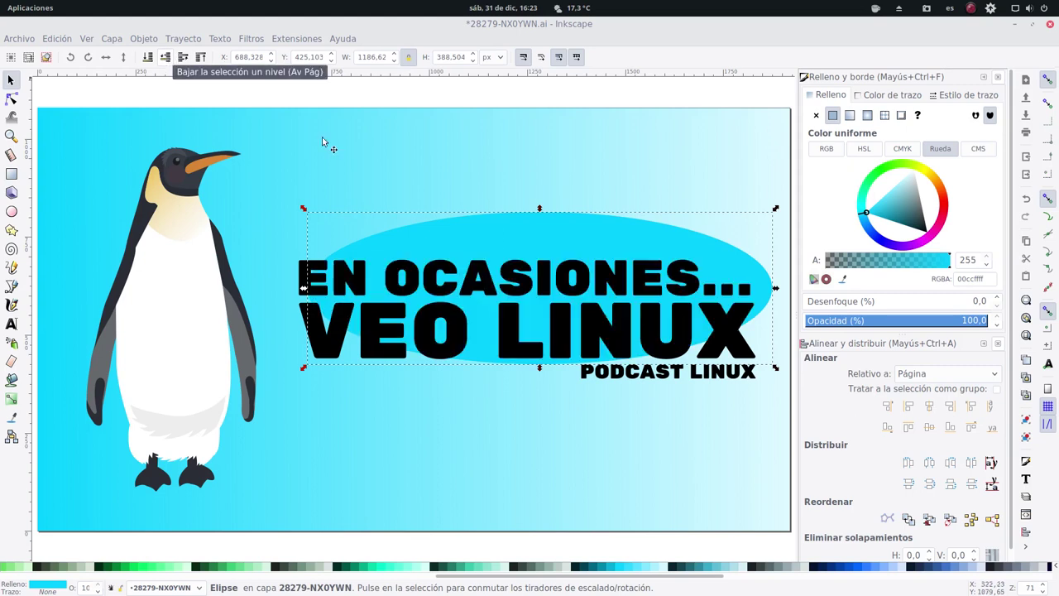
pyautogui.moveTo(540, 232); pyautogui.dragTo(530, 257)
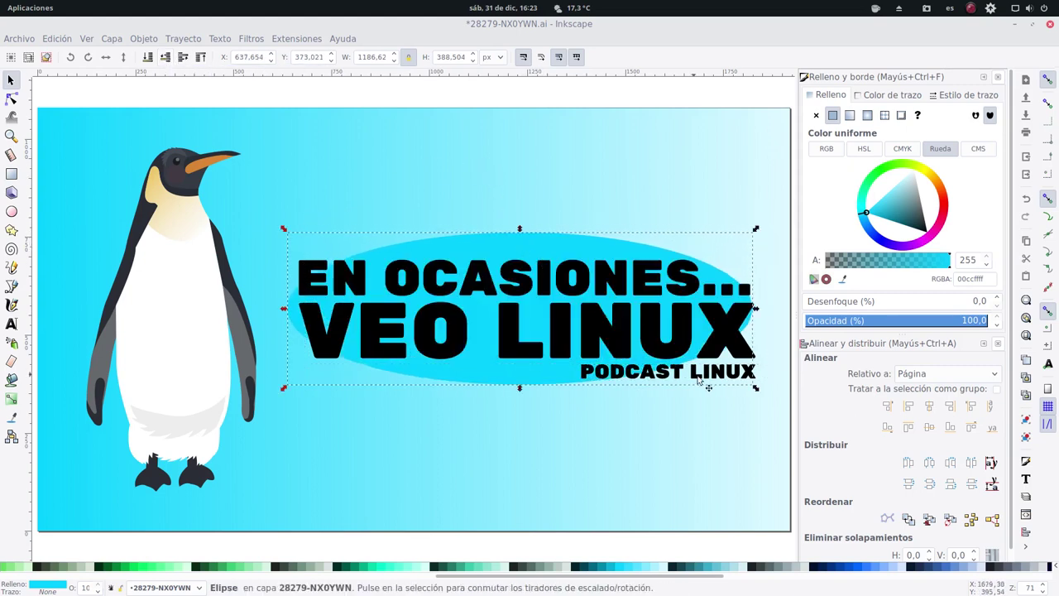
pyautogui.moveTo(519, 388); pyautogui.dragTo(521, 406)
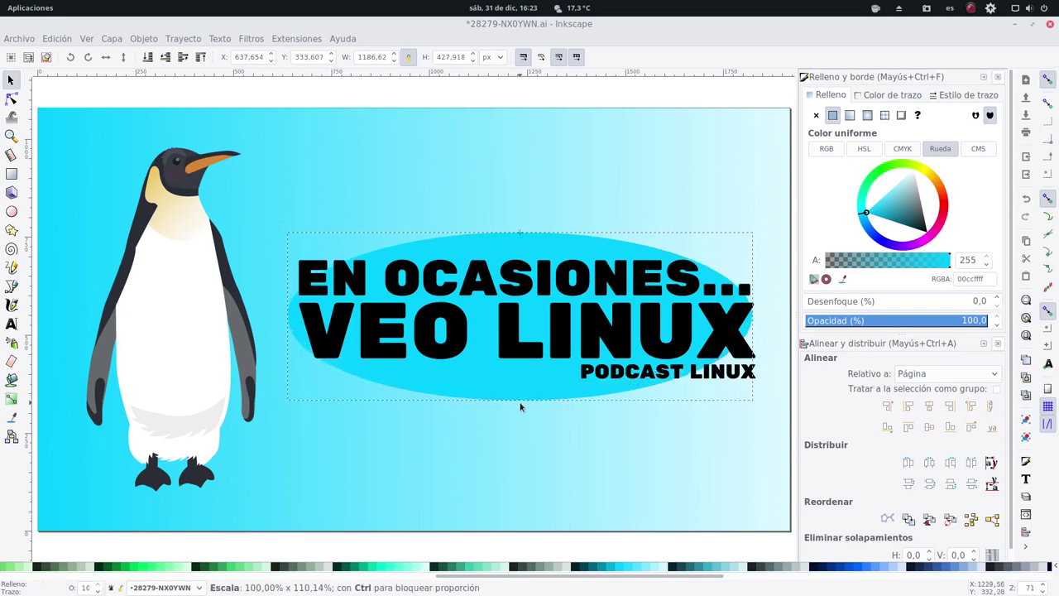
pyautogui.moveTo(757, 317); pyautogui.dragTo(785, 323)
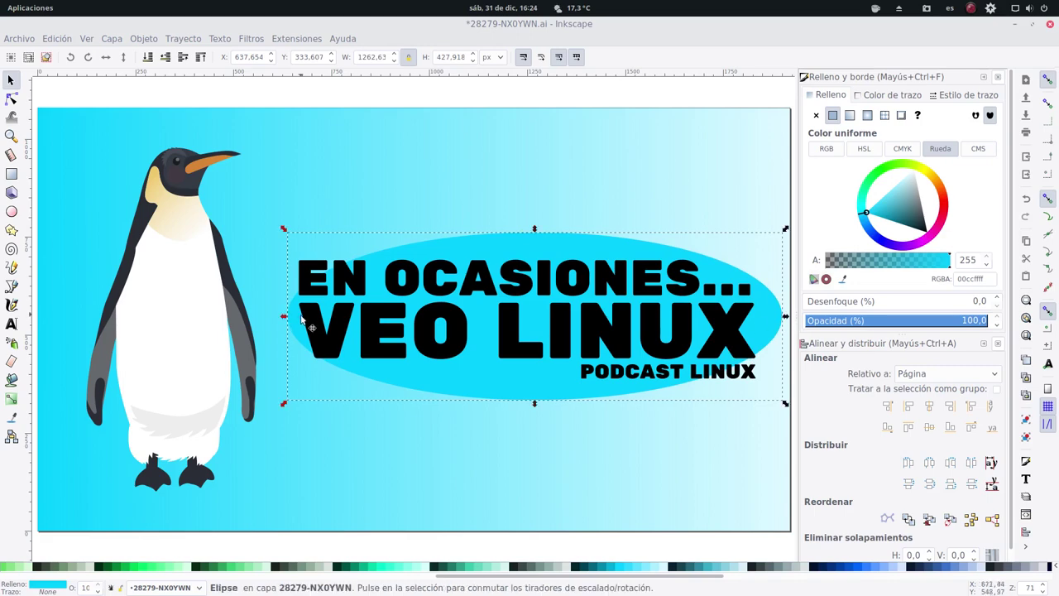
pyautogui.moveTo(284, 317); pyautogui.dragTo(238, 319)
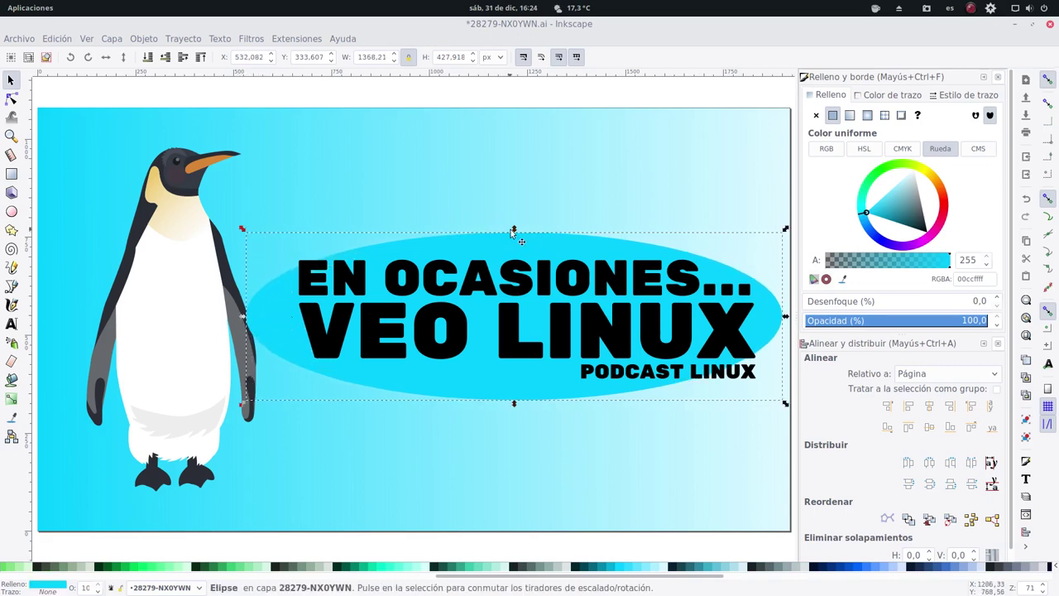
pyautogui.moveTo(513, 232); pyautogui.dragTo(515, 212)
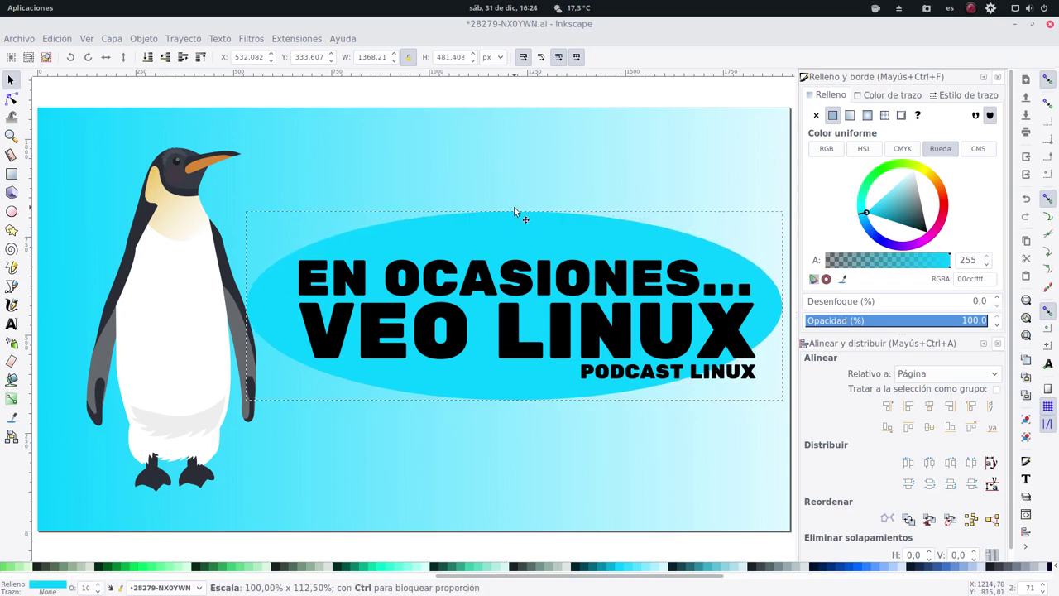
pyautogui.moveTo(514, 403); pyautogui.dragTo(515, 414)
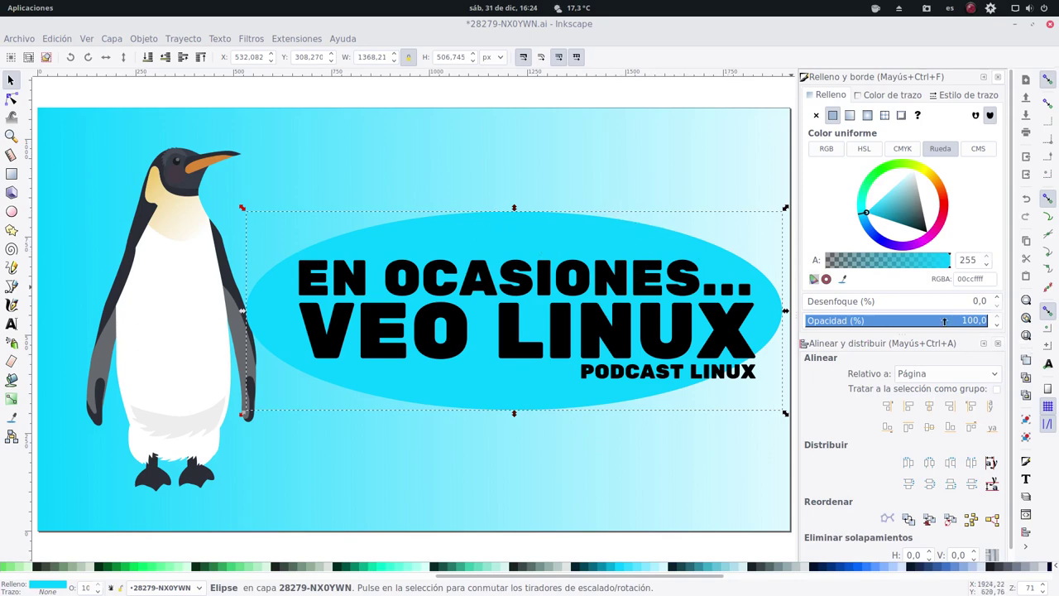
# Raise the ellipse's blur step by step to 8%.
pyautogui.click(998, 300)
pyautogui.click(998, 300)
pyautogui.click(998, 301)
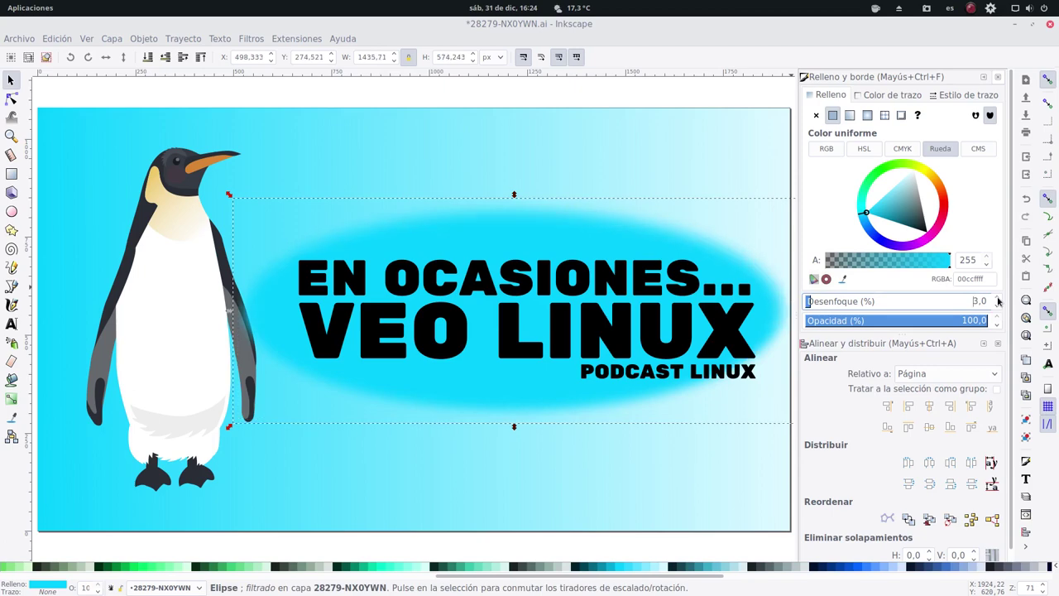
pyautogui.click(998, 300)
pyautogui.click(998, 300)
pyautogui.click(998, 301)
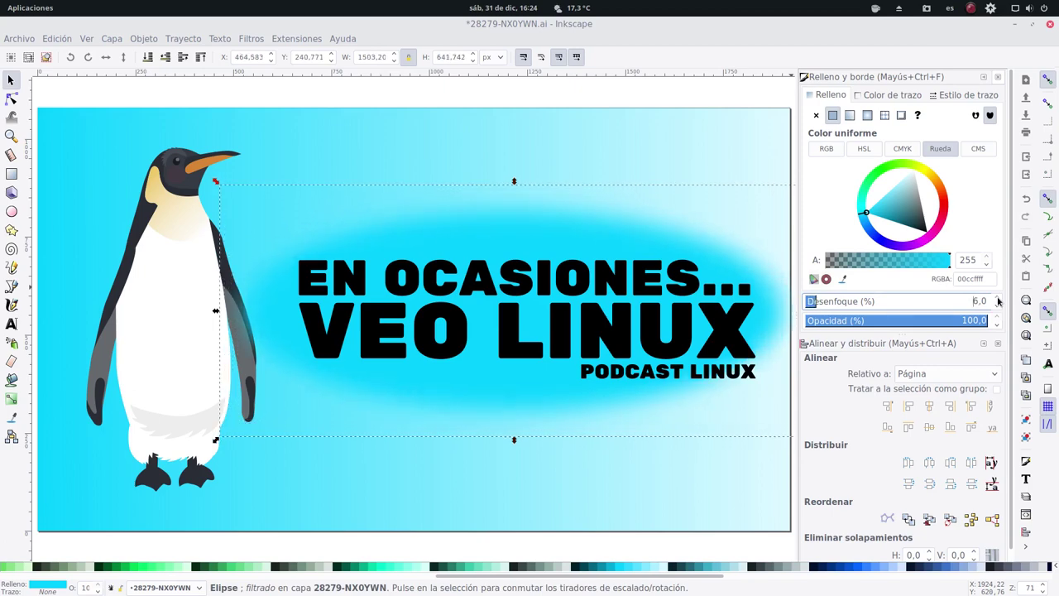
pyautogui.click(998, 300)
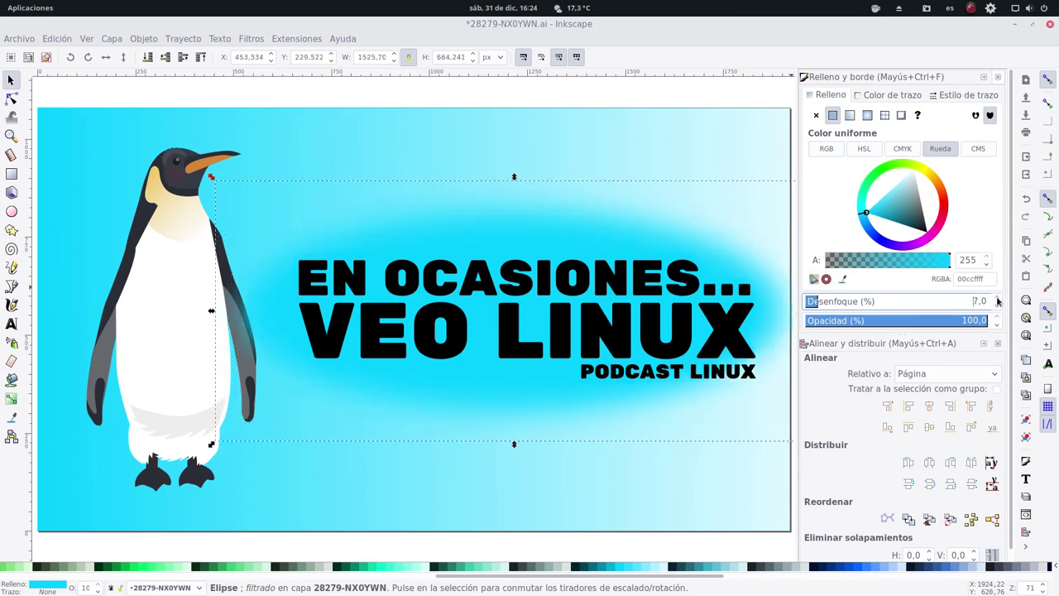
pyautogui.click(997, 300)
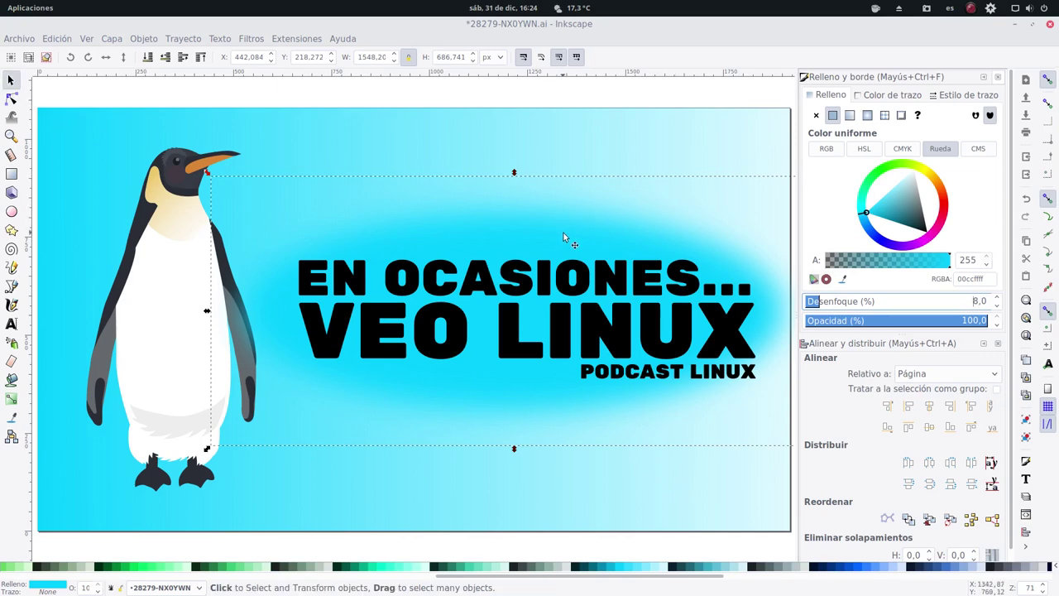
# Try several palette colours on the ellipse, settle on mint green #87DECD, and deselect.
pyautogui.click(858, 568)
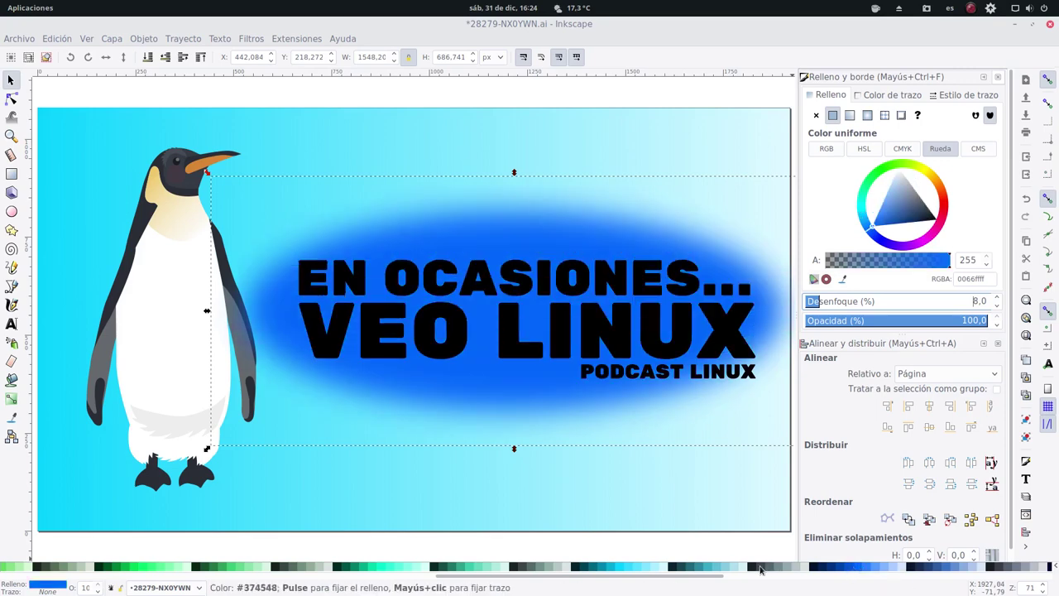
pyautogui.click(632, 569)
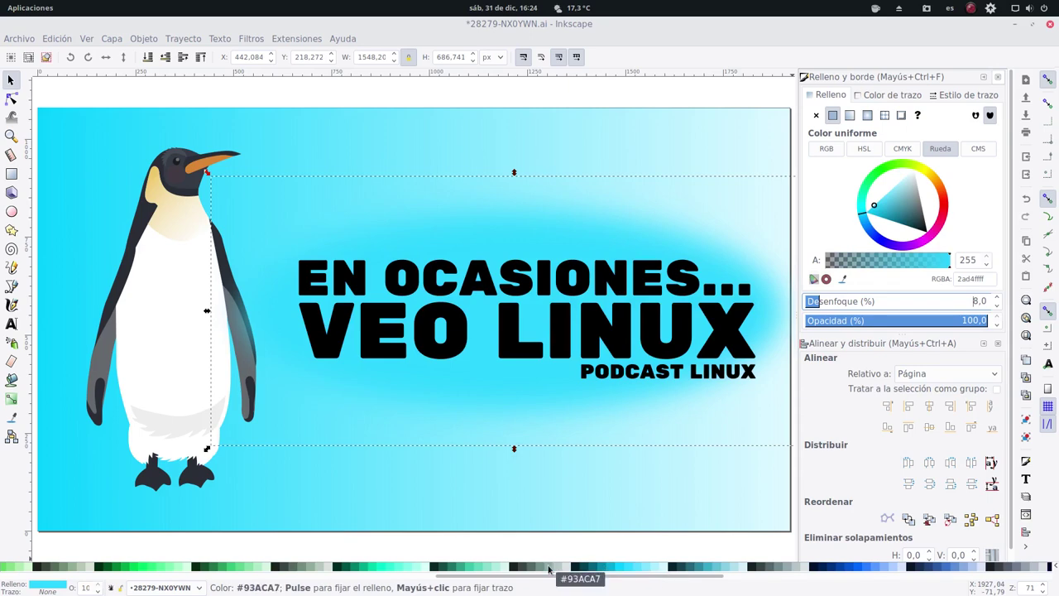
pyautogui.click(477, 569)
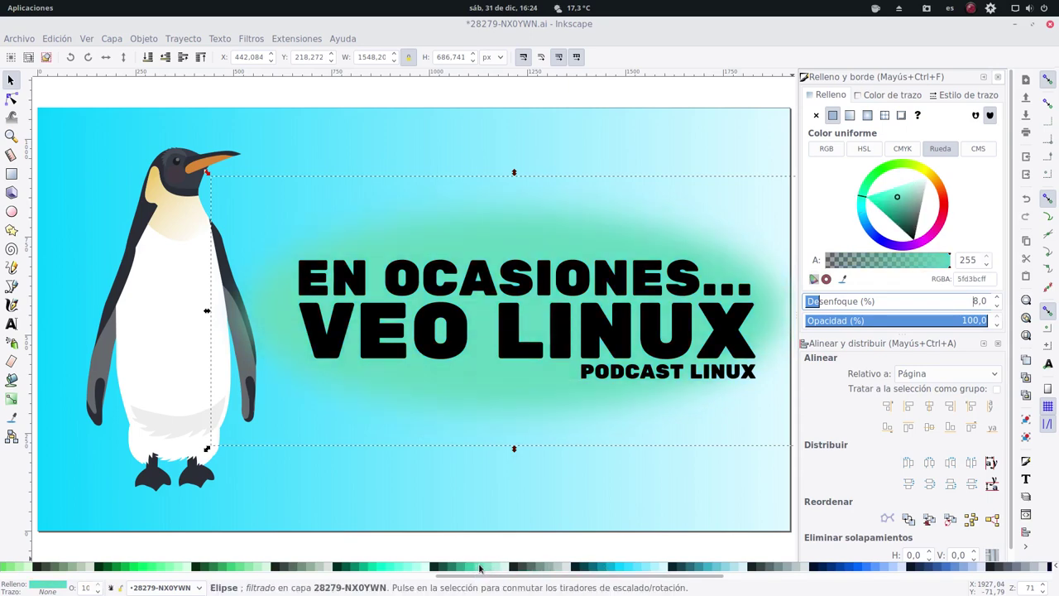
pyautogui.click(485, 569)
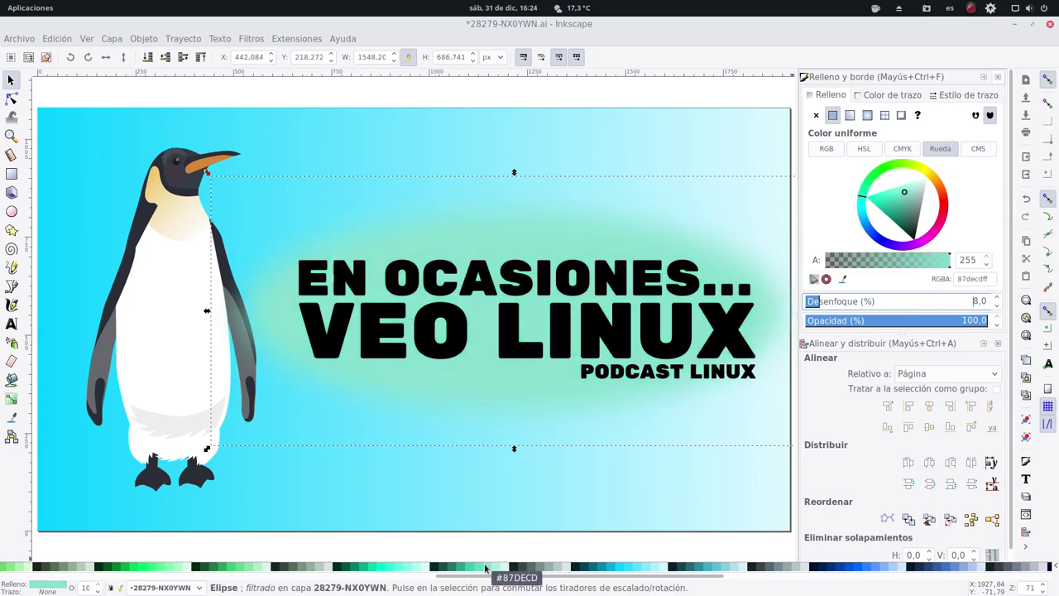
pyautogui.click(424, 88)
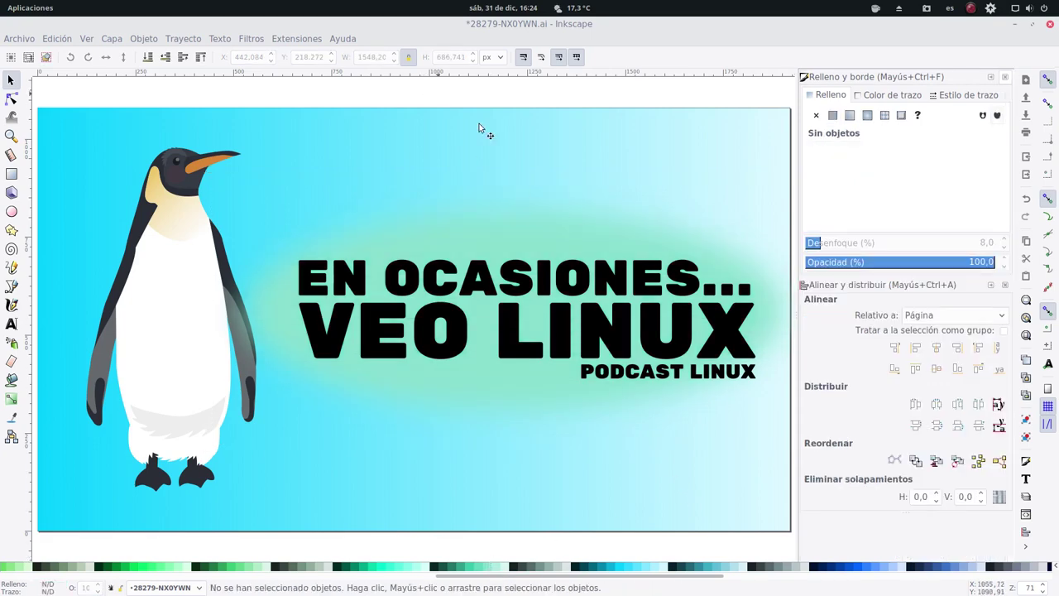
# Duplicate the blurred glow ellipse, rotate the copy 90° upright and move it over the penguin.
pyautogui.click(470, 382)
pyautogui.press('ctrl')
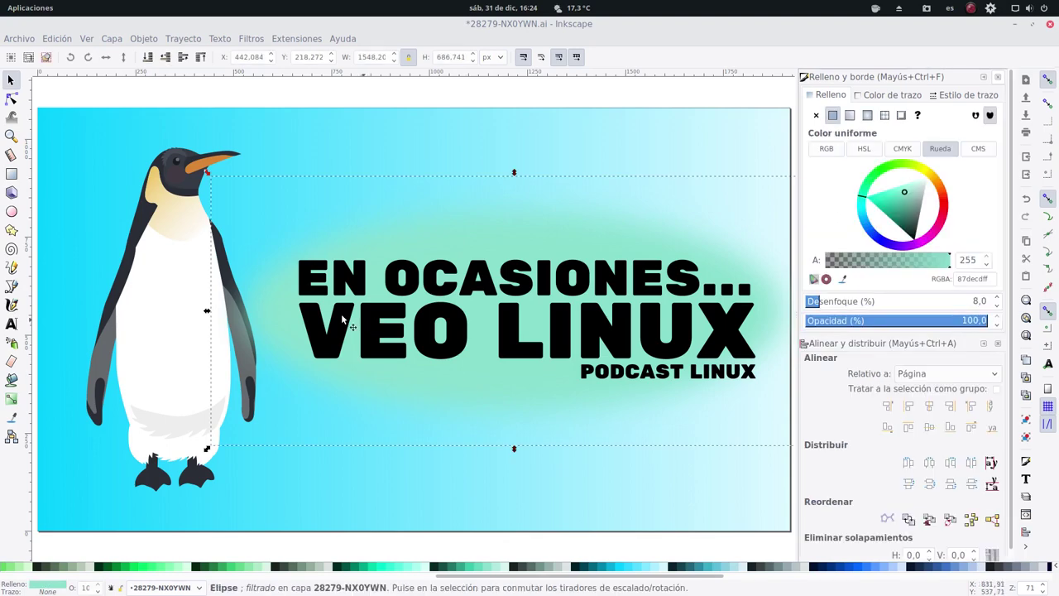
pyautogui.press('ctrl')
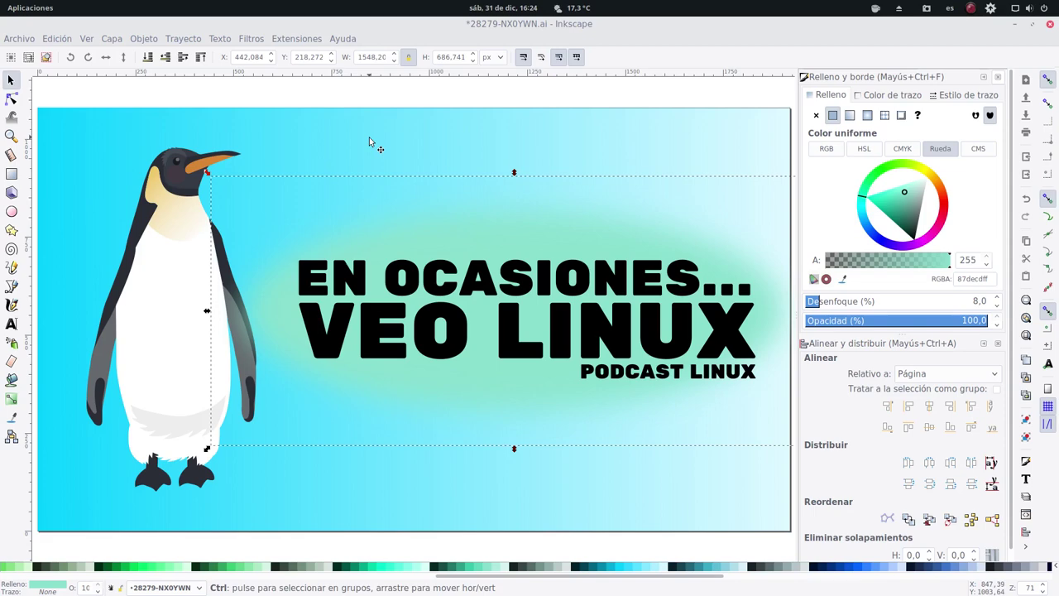
pyautogui.hotkey('shift', 'Left')
pyautogui.hotkey('shift', 'Left')
pyautogui.hotkey('shift', 'Left')
pyautogui.hotkey('shift', 'Up')
pyautogui.hotkey('shift', 'Up')
pyautogui.hotkey('shift', 'Up')
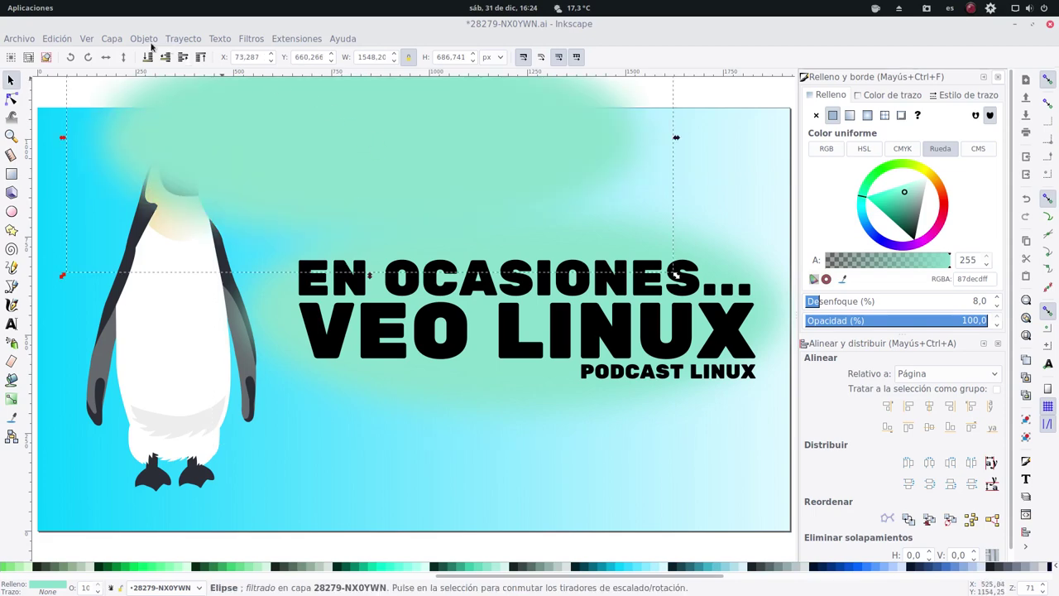
pyautogui.click(88, 58)
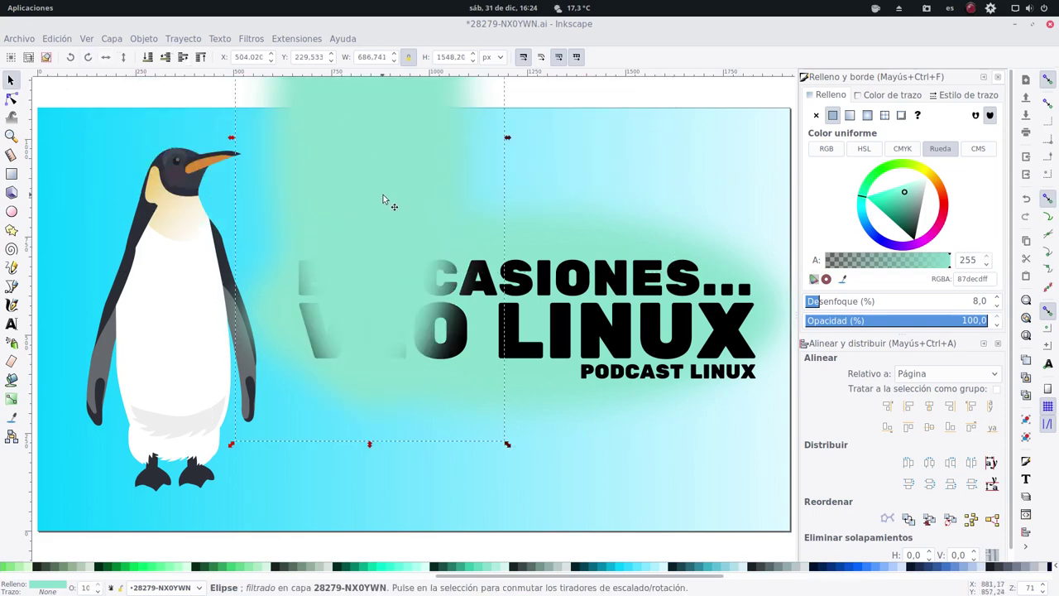
pyautogui.hotkey('shift', 'Left')
pyautogui.hotkey('shift', 'Left')
pyautogui.hotkey('shift', 'Left')
pyautogui.hotkey('shift', 'Down')
pyautogui.hotkey('shift', 'Down')
pyautogui.hotkey('shift', 'Down')
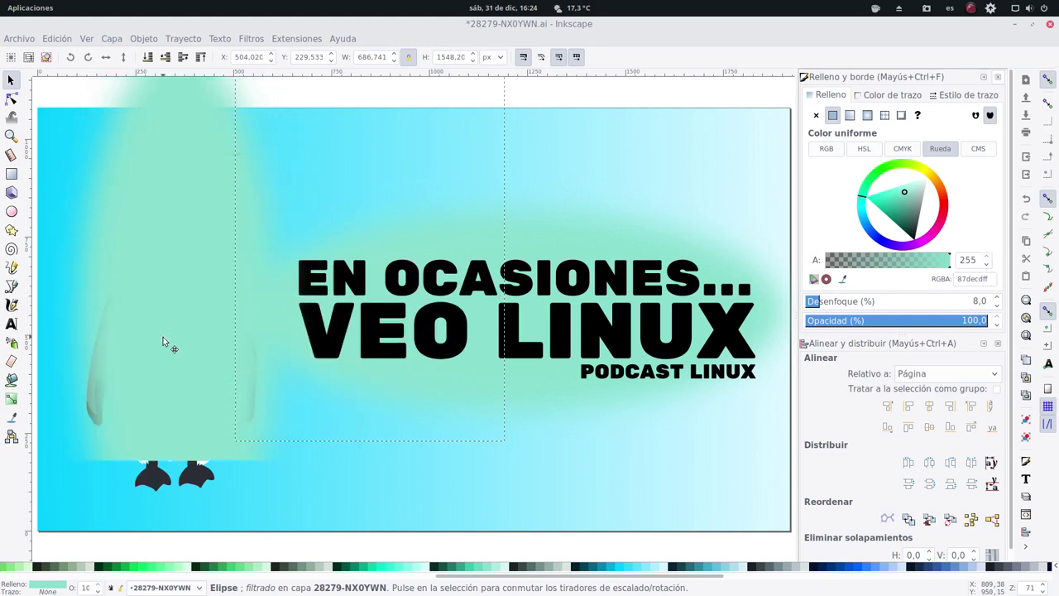
# Lower the glow copy behind the penguin and resize it to about 648 × 1148 px as a halo.
pyautogui.scroll(3, 182, 342)
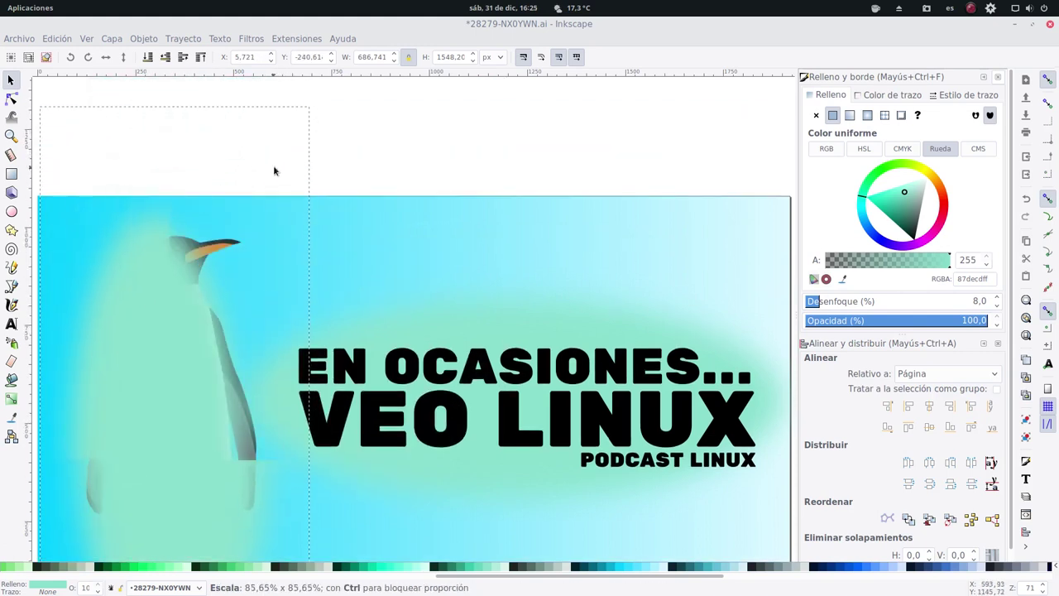
pyautogui.moveTo(291, 132); pyautogui.dragTo(279, 158)
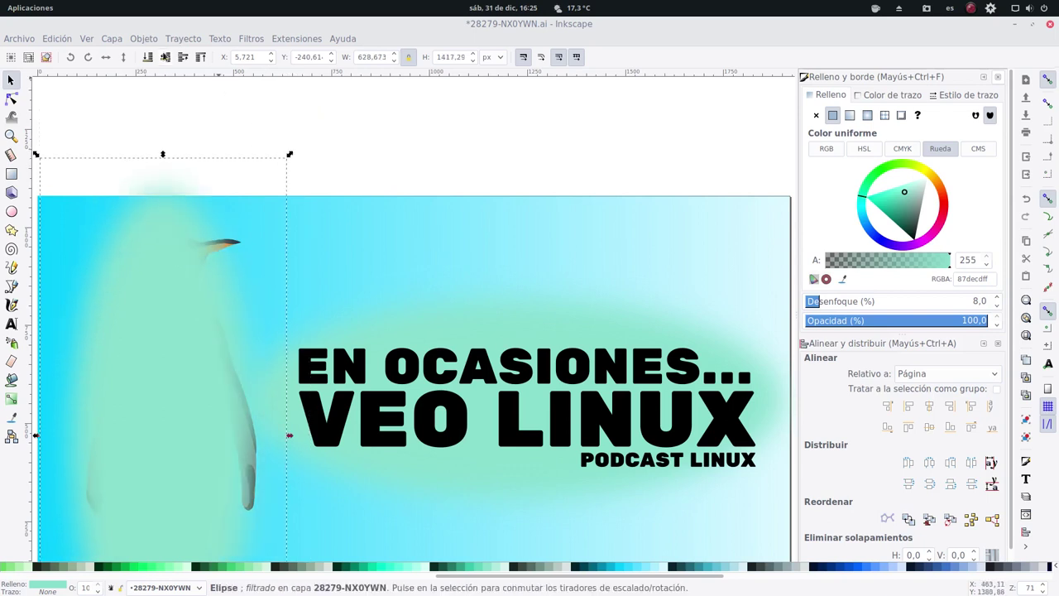
pyautogui.click(166, 60)
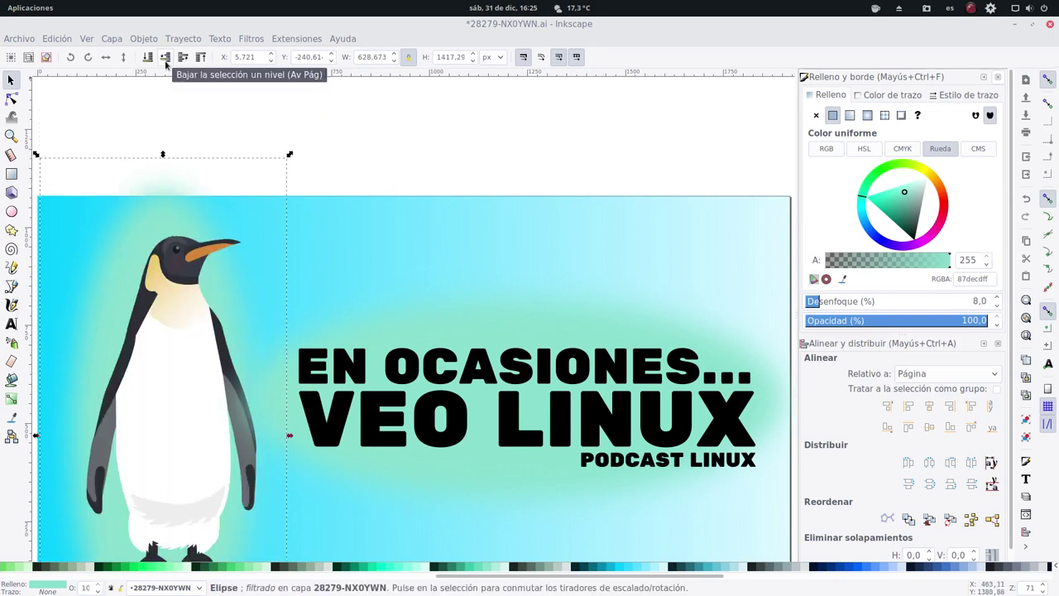
pyautogui.scroll(-1, 357, 116)
pyautogui.scroll(-1, 358, 117)
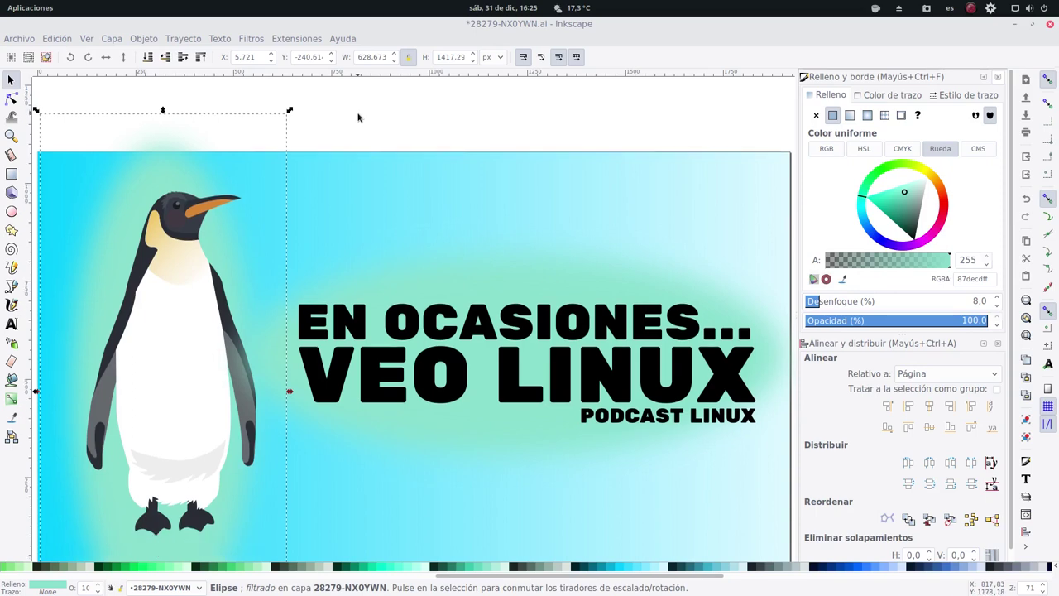
pyautogui.scroll(-1, 358, 117)
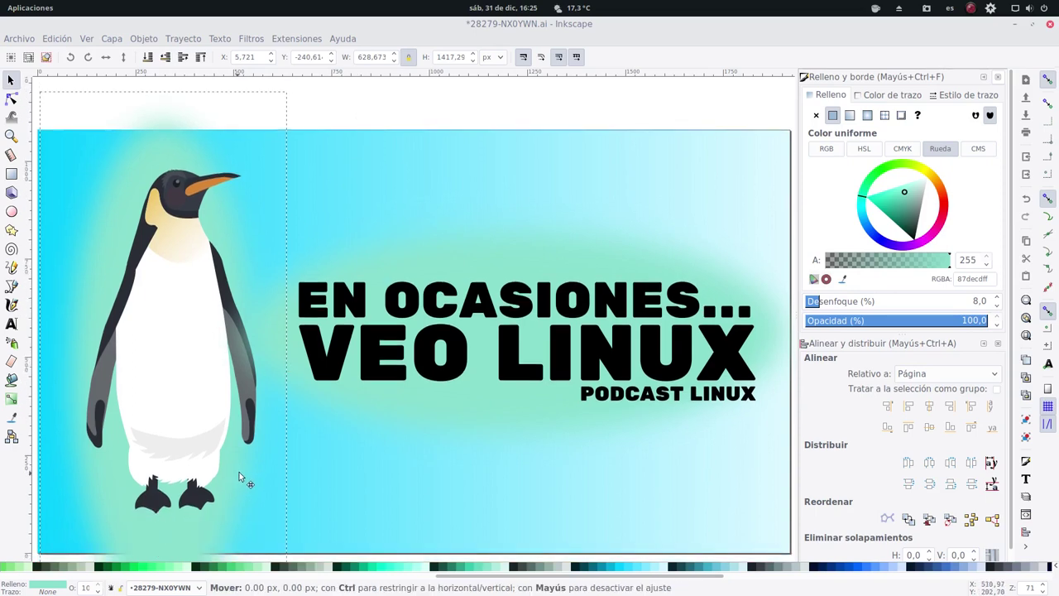
pyautogui.moveTo(236, 474); pyautogui.dragTo(246, 471)
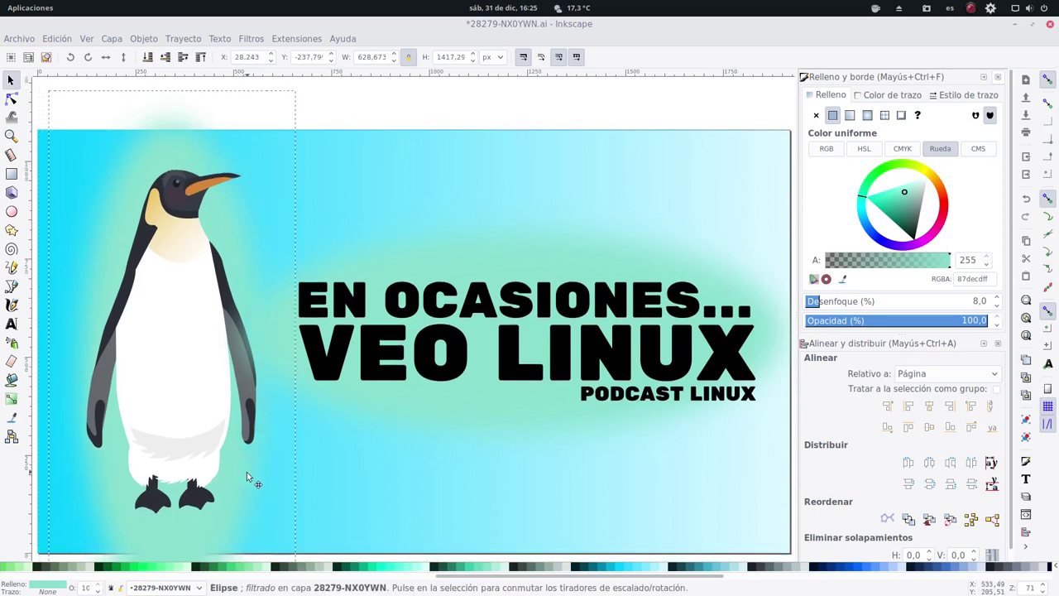
pyautogui.moveTo(174, 89); pyautogui.dragTo(171, 108)
pyautogui.scroll(-4, 221, 231)
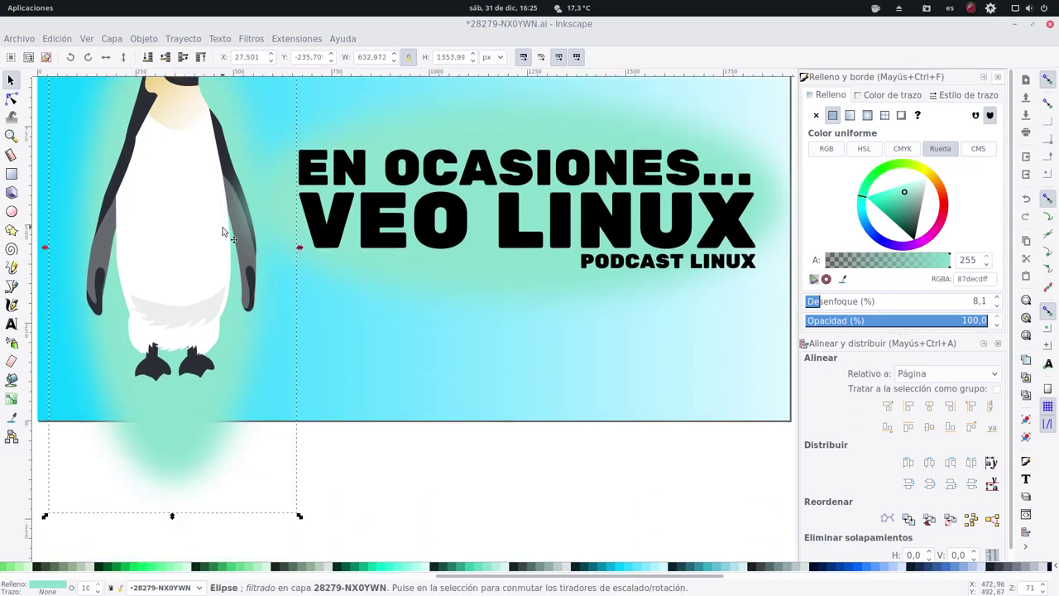
pyautogui.moveTo(172, 515); pyautogui.dragTo(181, 445)
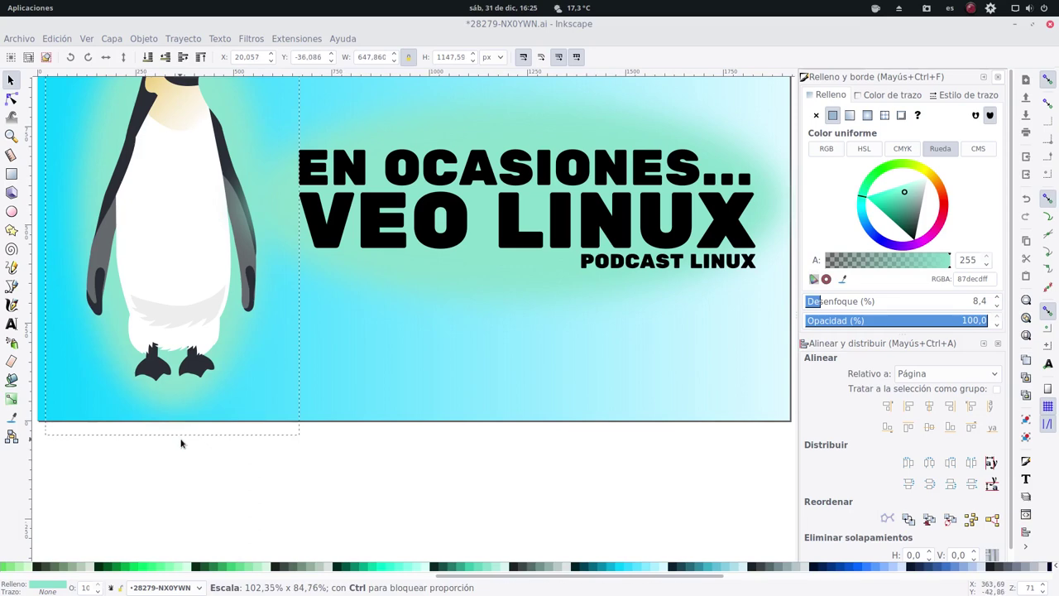
pyautogui.click(385, 507)
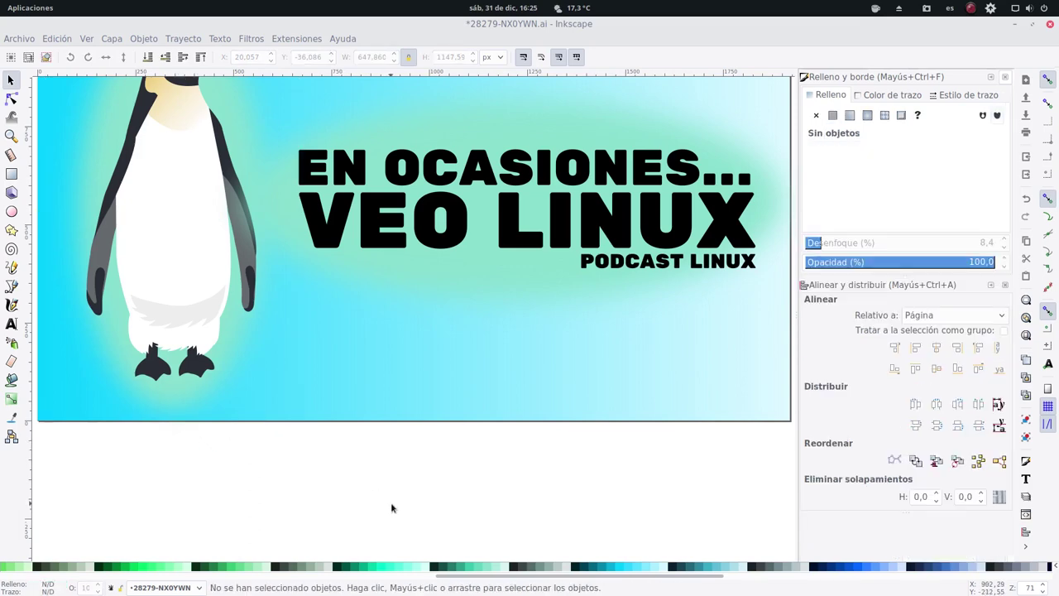
pyautogui.scroll(3, 406, 506)
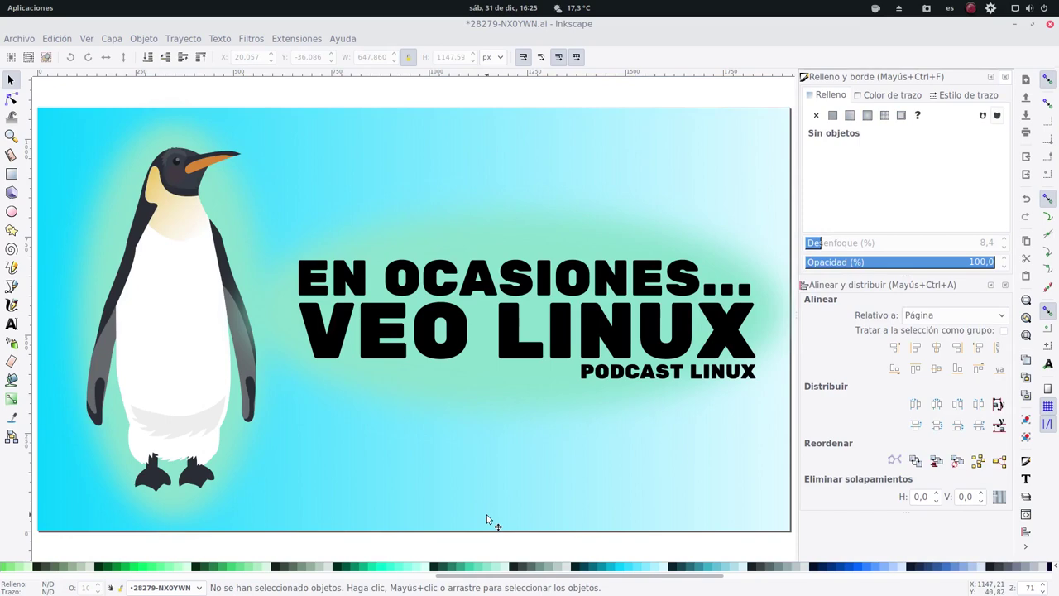
pyautogui.click(449, 351)
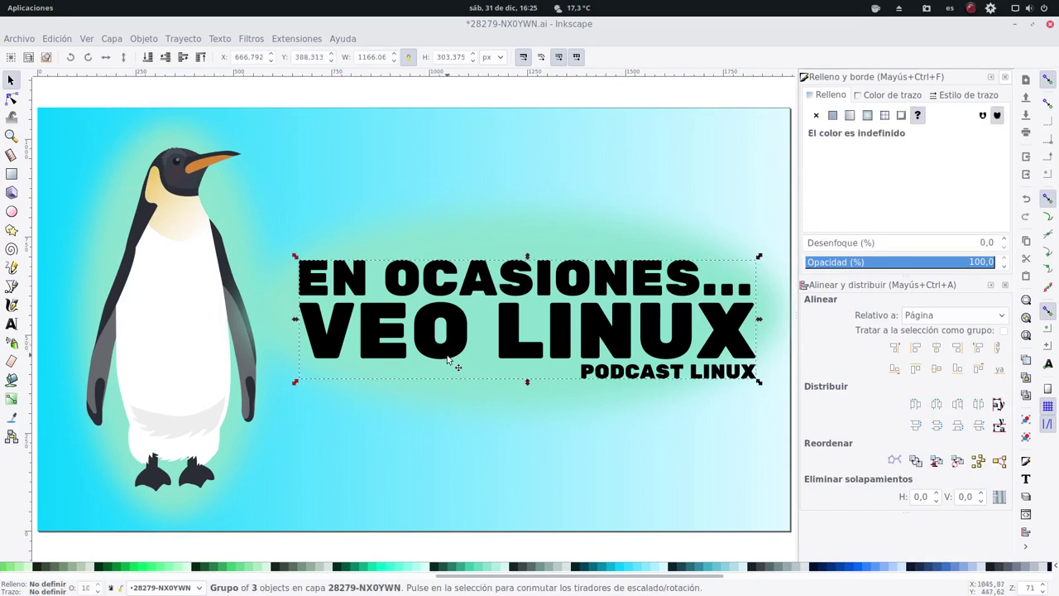
# Apply Sombra paralela to the title text with a white shadow colour and live preview on.
pyautogui.click(250, 39)
pyautogui.moveTo(283, 285)
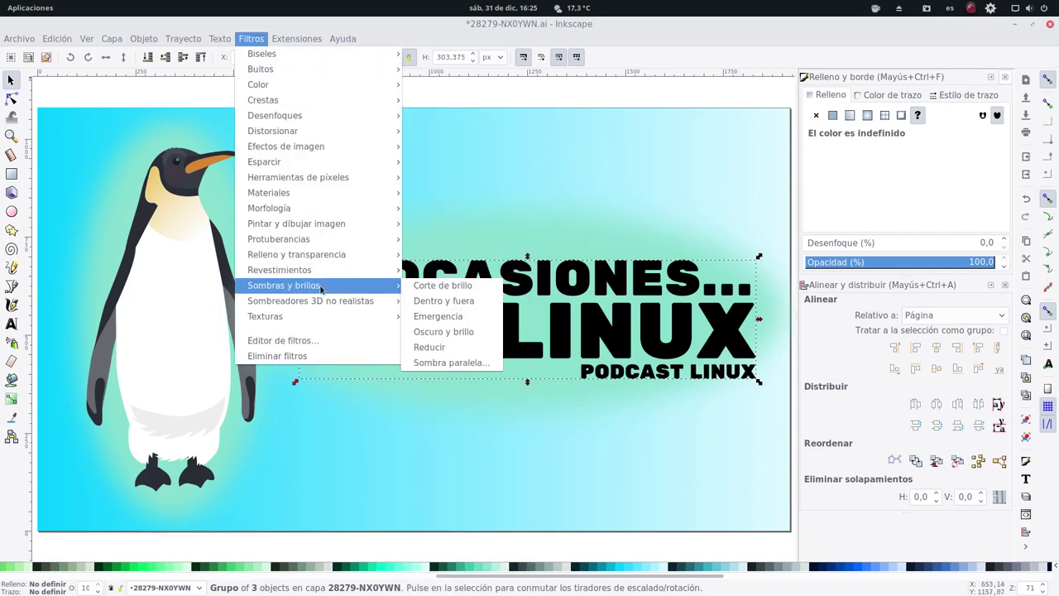
pyautogui.click(470, 365)
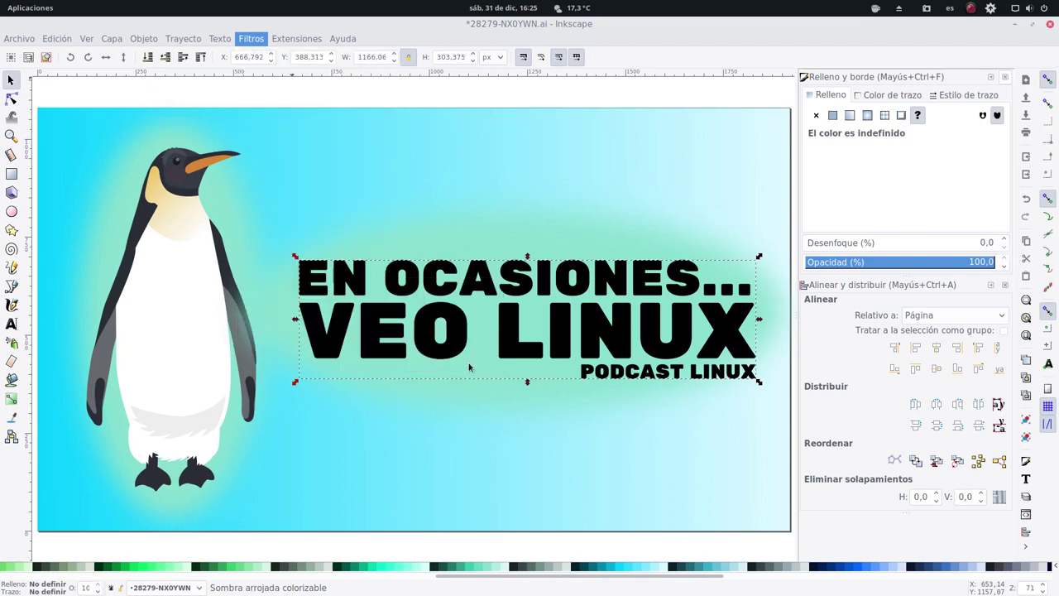
pyautogui.moveTo(514, 202); pyautogui.dragTo(634, 173)
pyautogui.click(620, 191)
pyautogui.moveTo(641, 271); pyautogui.dragTo(630, 300)
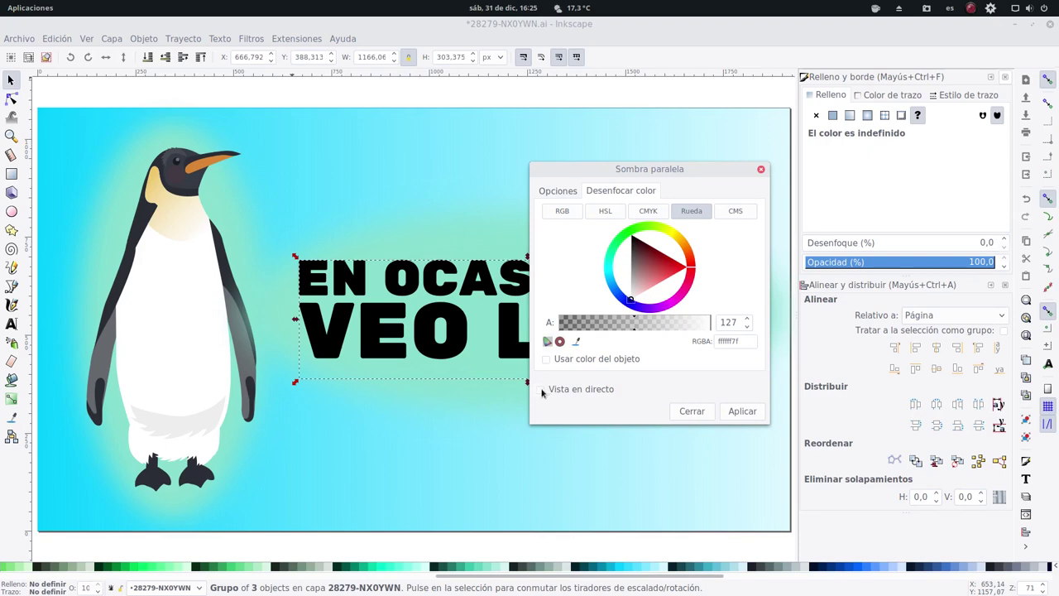
pyautogui.click(544, 389)
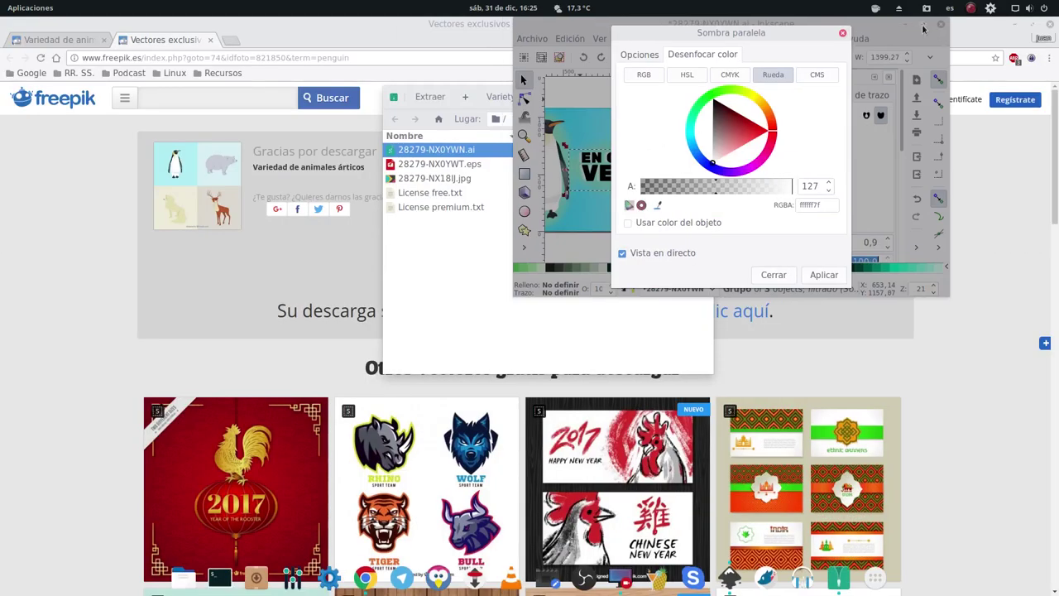
pyautogui.click(922, 26)
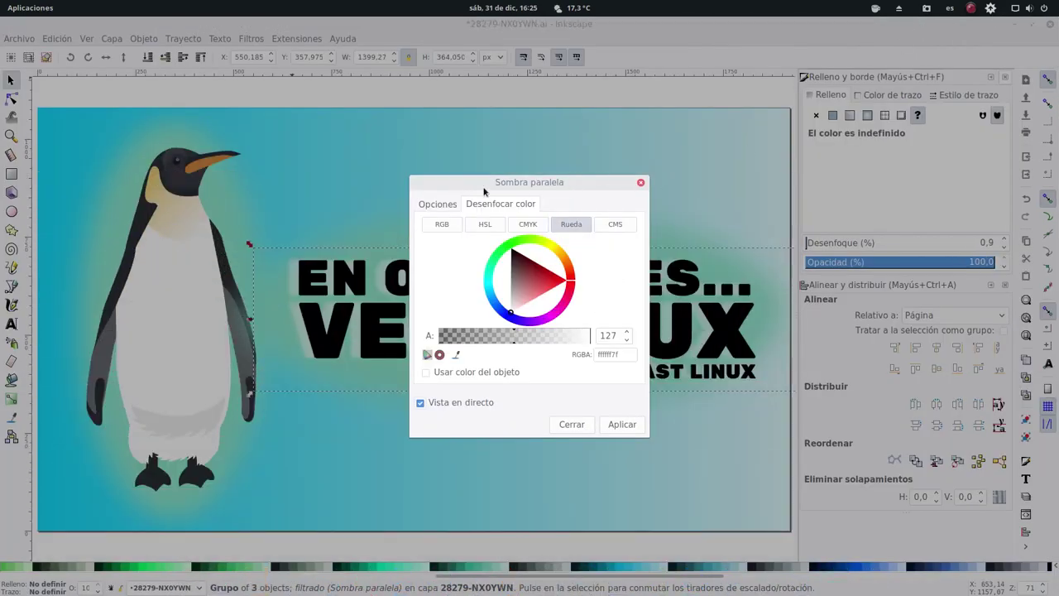
# Set the shadow blur to 9.3 with offsets 6 and 4.4, then apply and close.
pyautogui.click(448, 205)
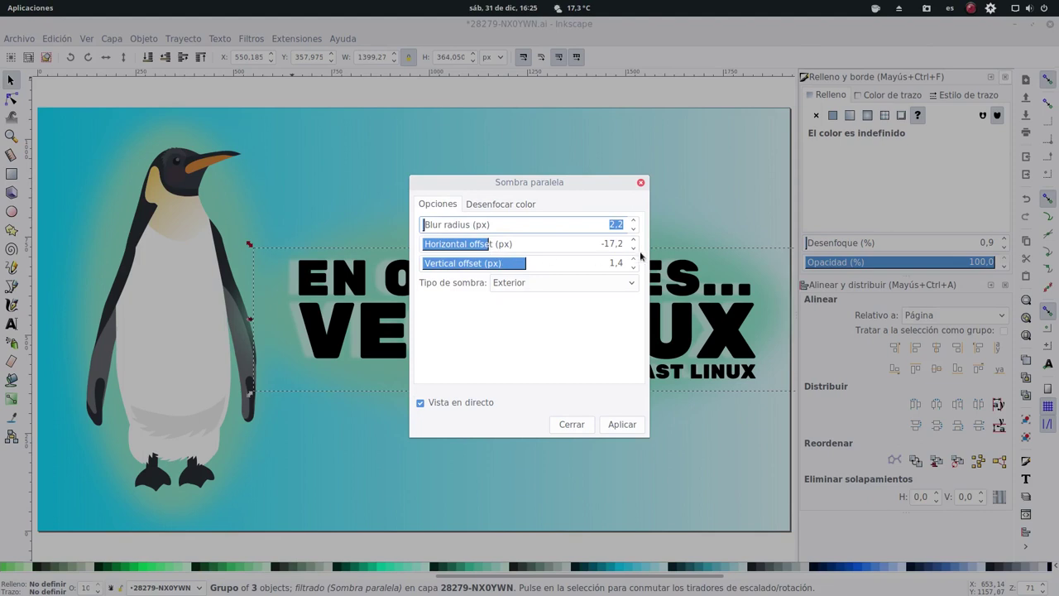
pyautogui.tripleClick(608, 243)
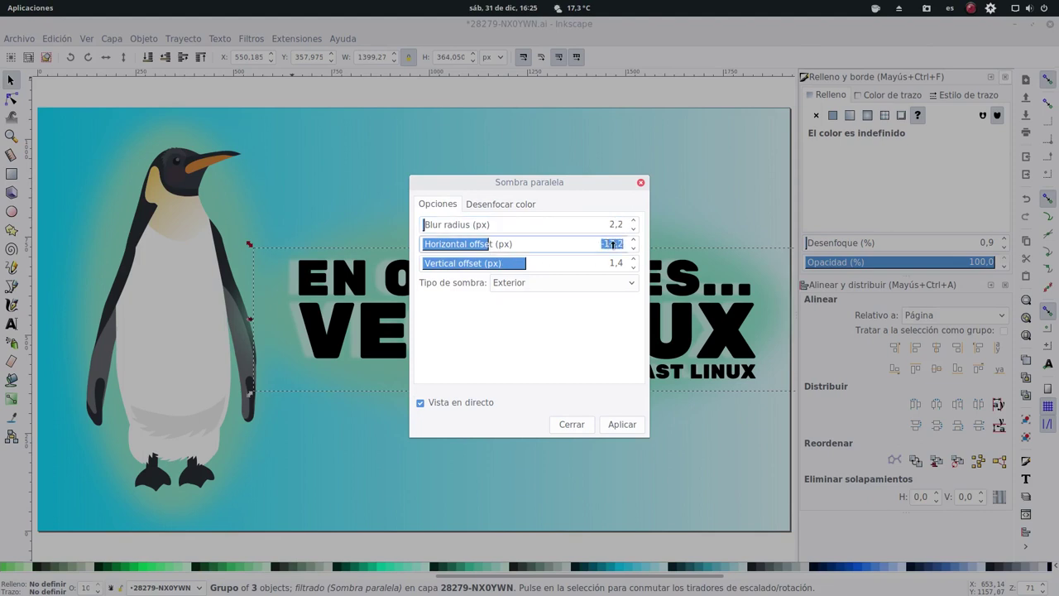
pyautogui.write('10')
pyautogui.press('Tab')
pyautogui.write('10')
pyautogui.press('Tab')
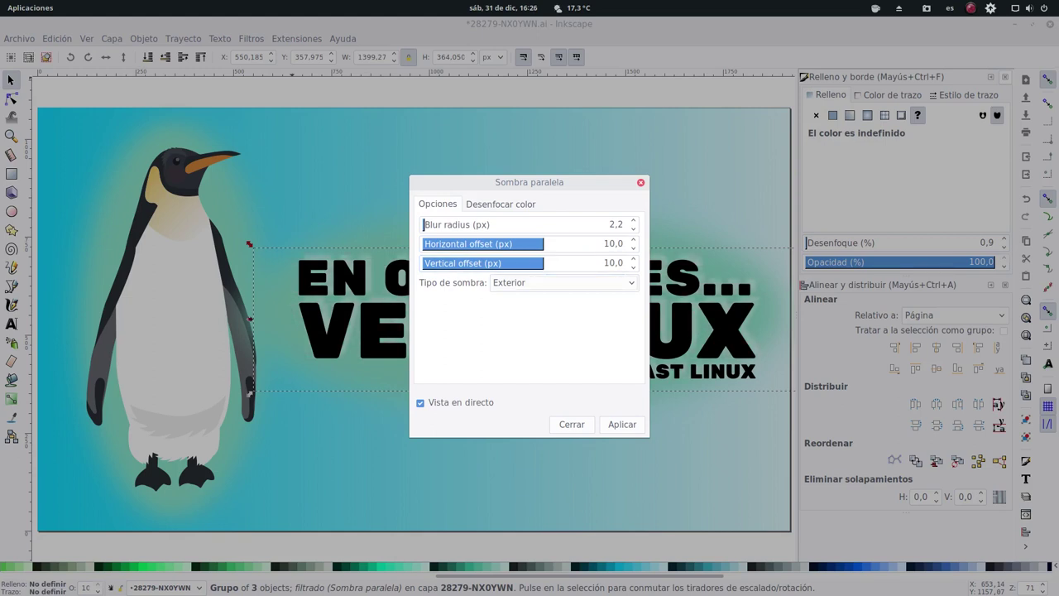
pyautogui.click(425, 226)
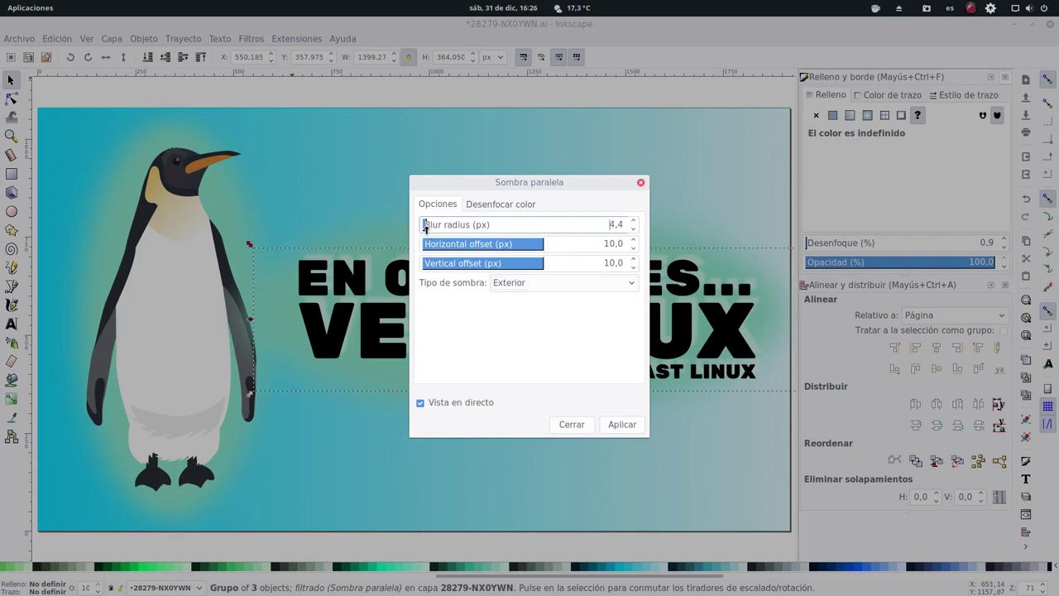
pyautogui.moveTo(424, 226); pyautogui.dragTo(431, 228)
pyautogui.moveTo(537, 244); pyautogui.dragTo(532, 263)
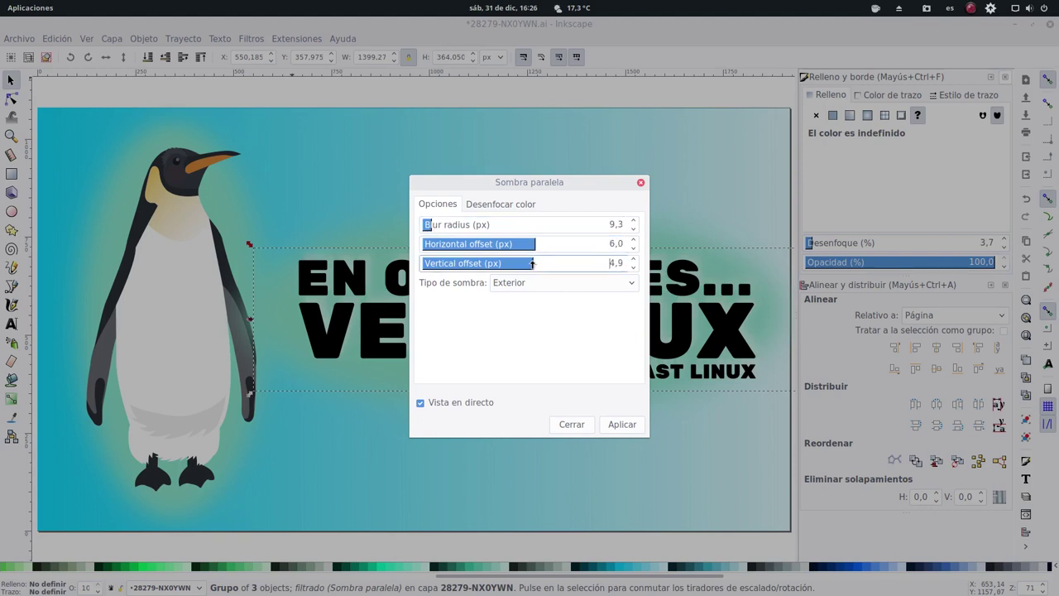
pyautogui.click(632, 426)
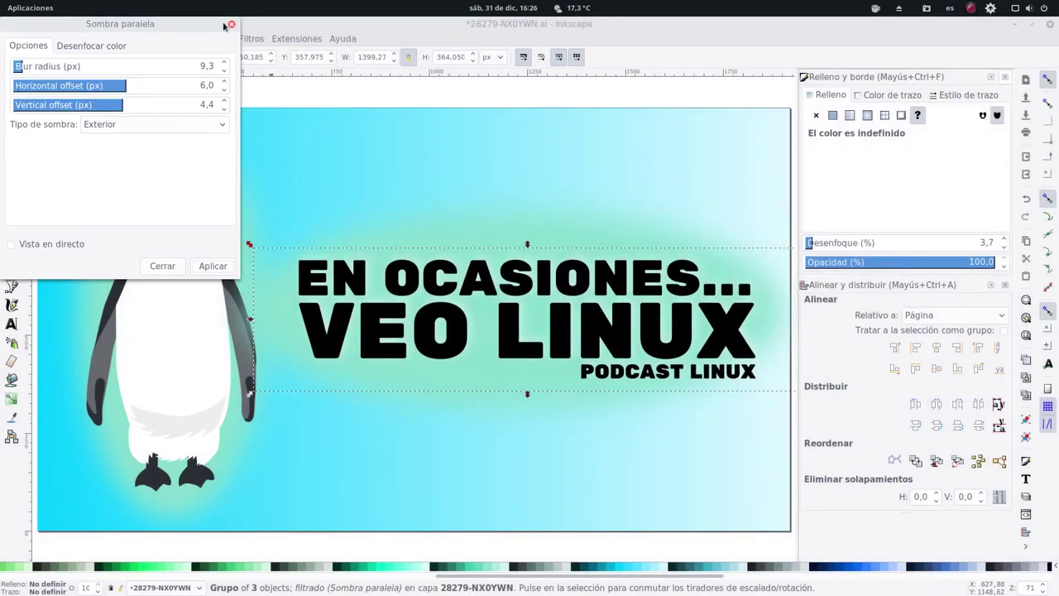
pyautogui.click(231, 25)
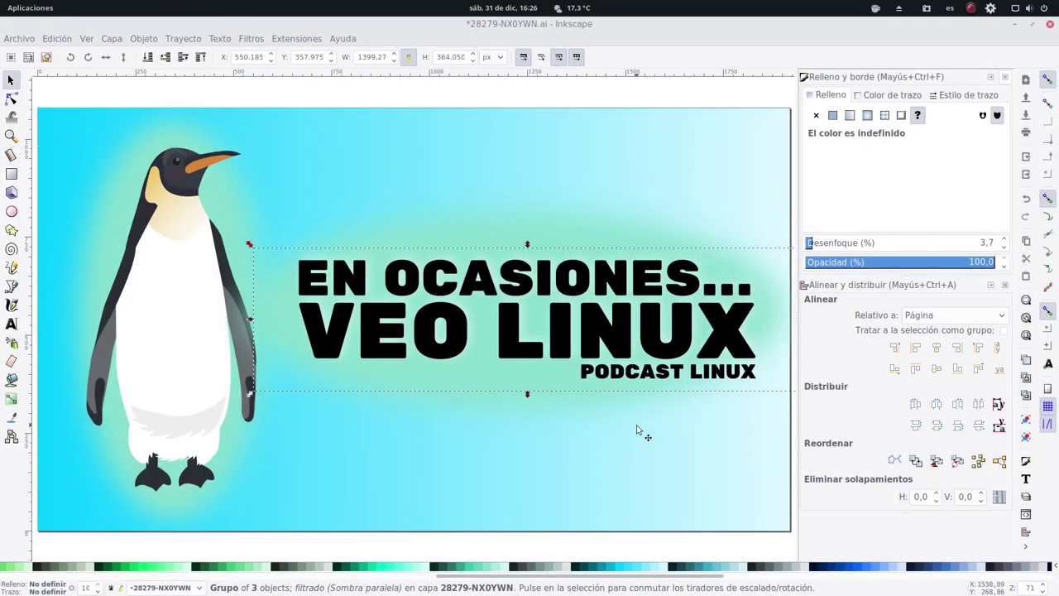
pyautogui.click(684, 479)
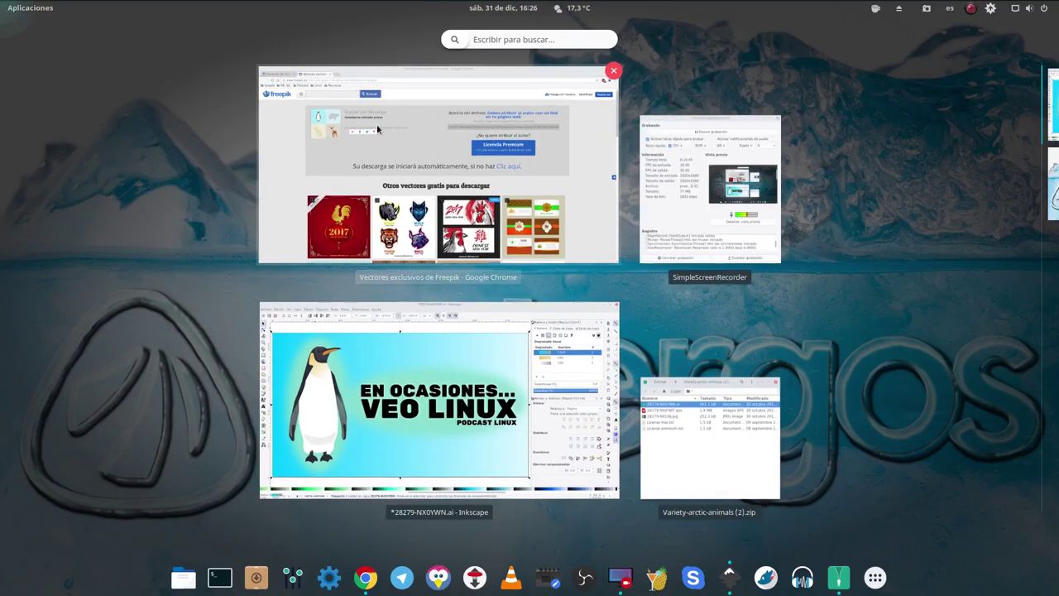
# Scroll through the Freepik penguin vector results, then return to the Inkscape banner window.
pyautogui.click(383, 144)
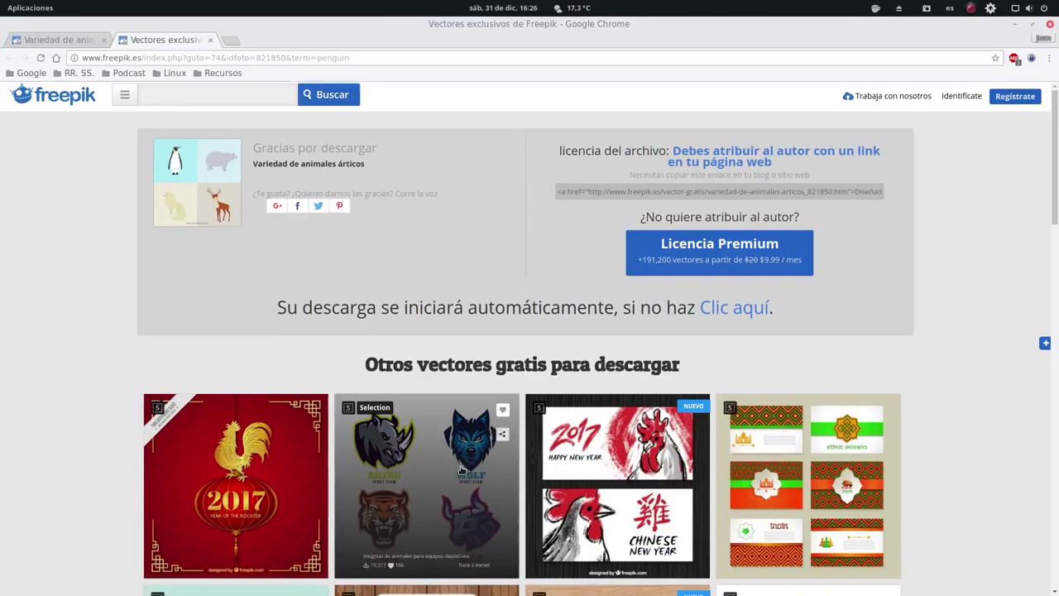
pyautogui.scroll(-2, 697, 426)
pyautogui.scroll(-3, 698, 426)
pyautogui.scroll(-3, 712, 430)
pyautogui.scroll(-3, 728, 439)
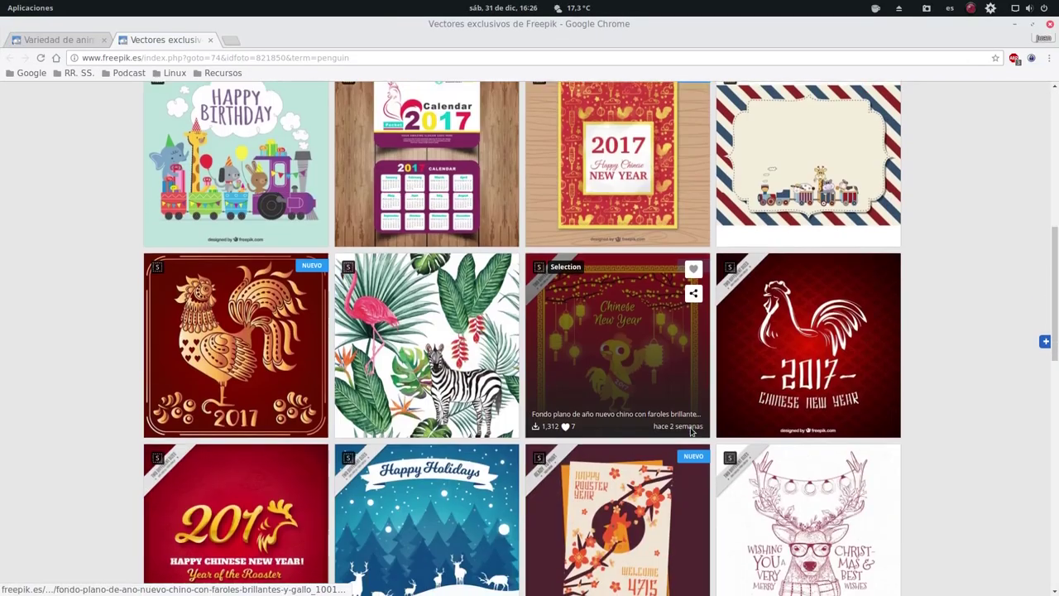
pyautogui.scroll(-2, 740, 447)
pyautogui.scroll(-2, 741, 447)
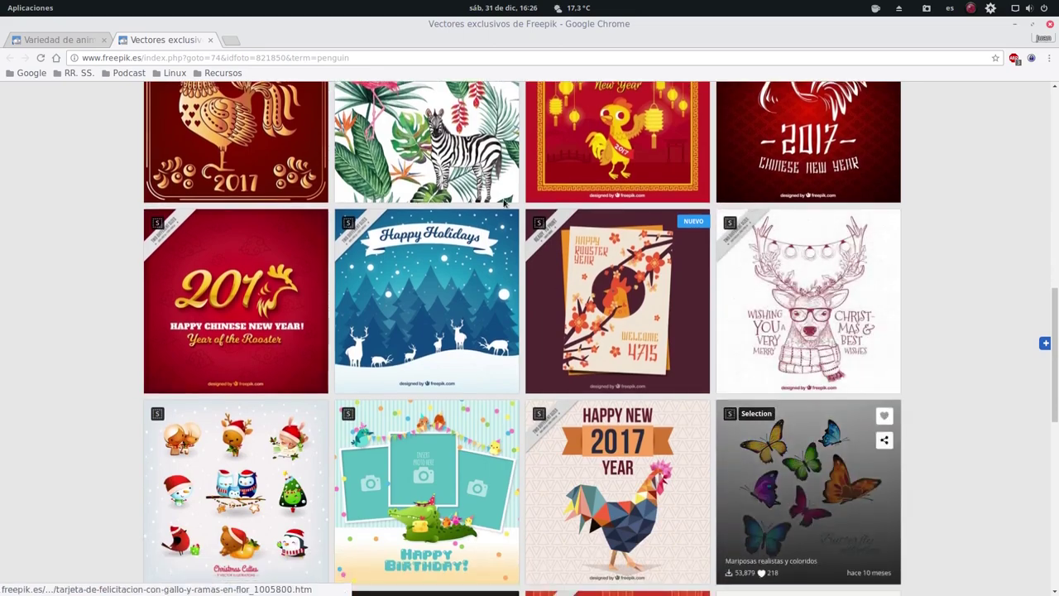
pyautogui.scroll(-3, 488, 348)
pyautogui.scroll(-2, 910, 449)
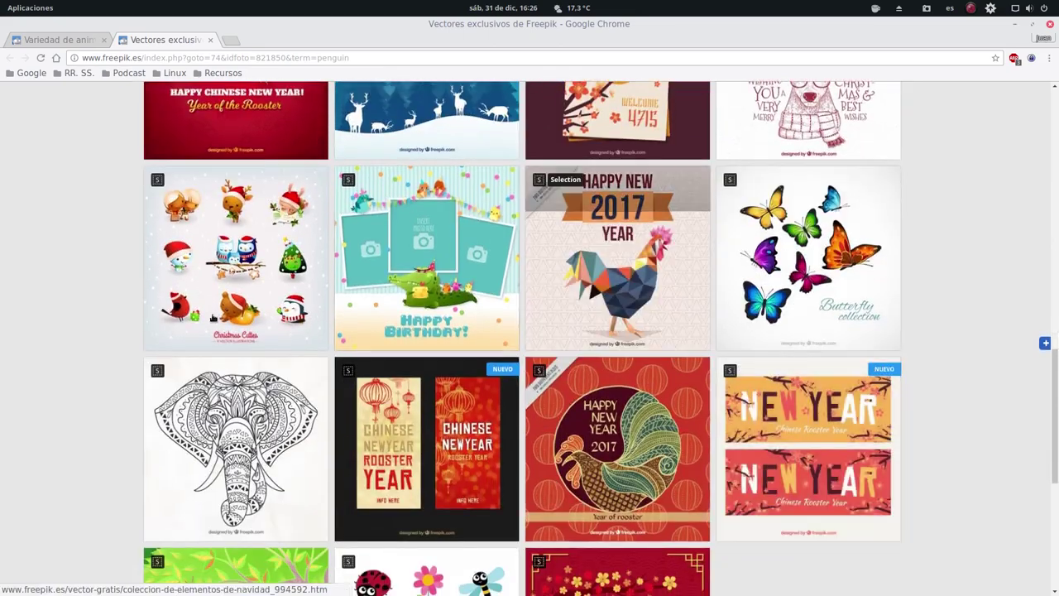
pyautogui.scroll(3, 752, 468)
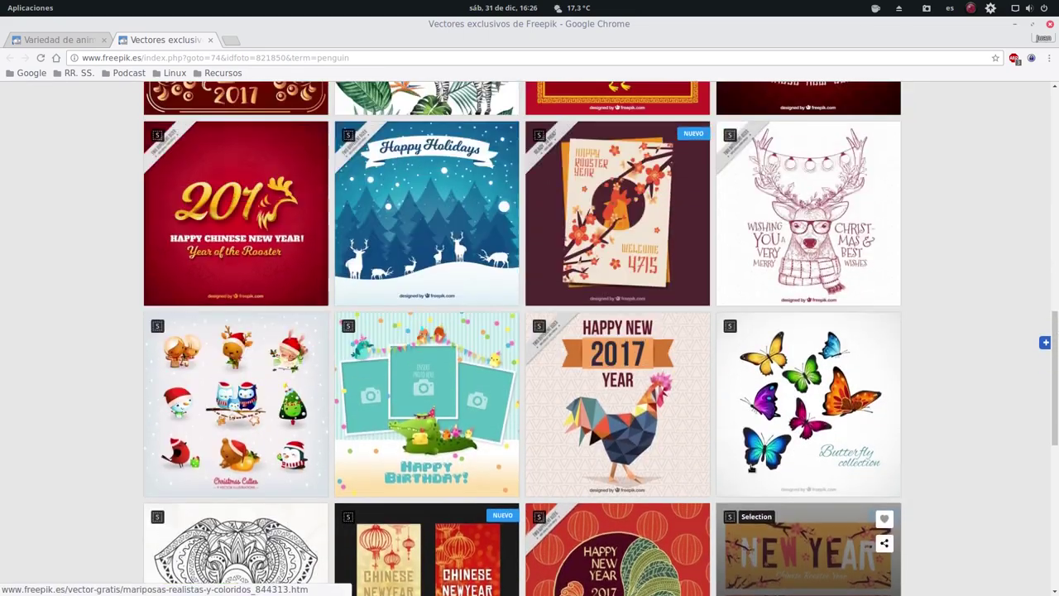
pyautogui.scroll(3, 752, 469)
pyautogui.scroll(3, 752, 468)
pyautogui.scroll(3, 751, 469)
pyautogui.scroll(2, 751, 468)
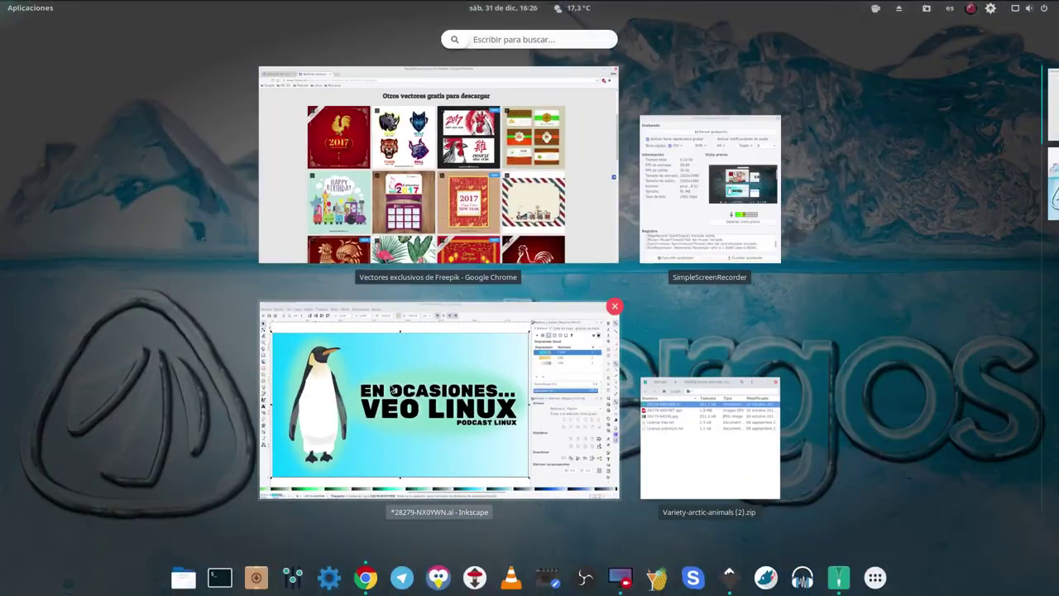
pyautogui.click(374, 388)
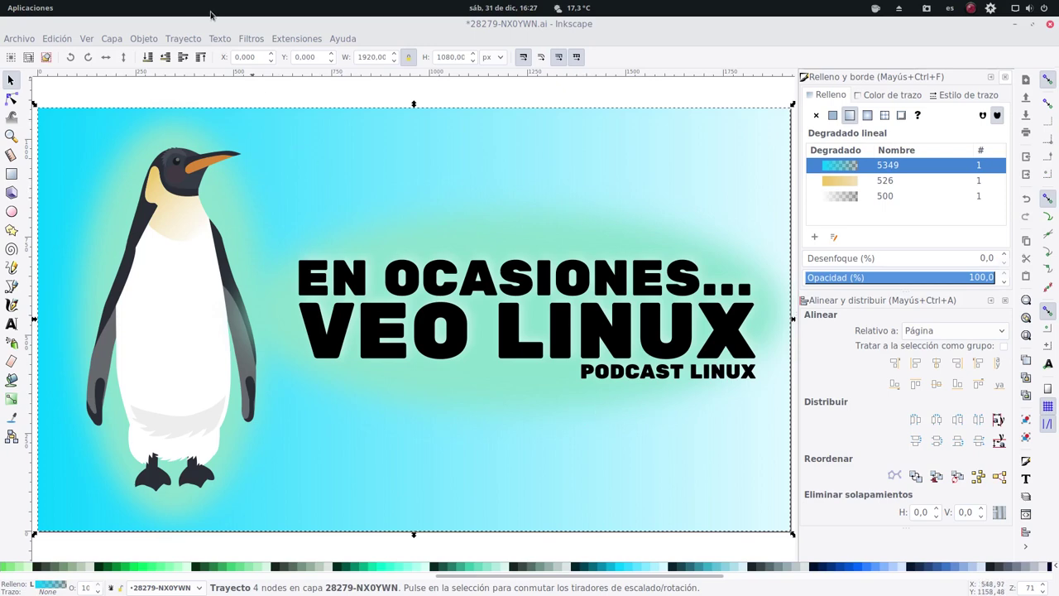
# Set up a PNG export of the whole page at 90 dpi, giving 1920 × 1080 pixels.
pyautogui.click(15, 38)
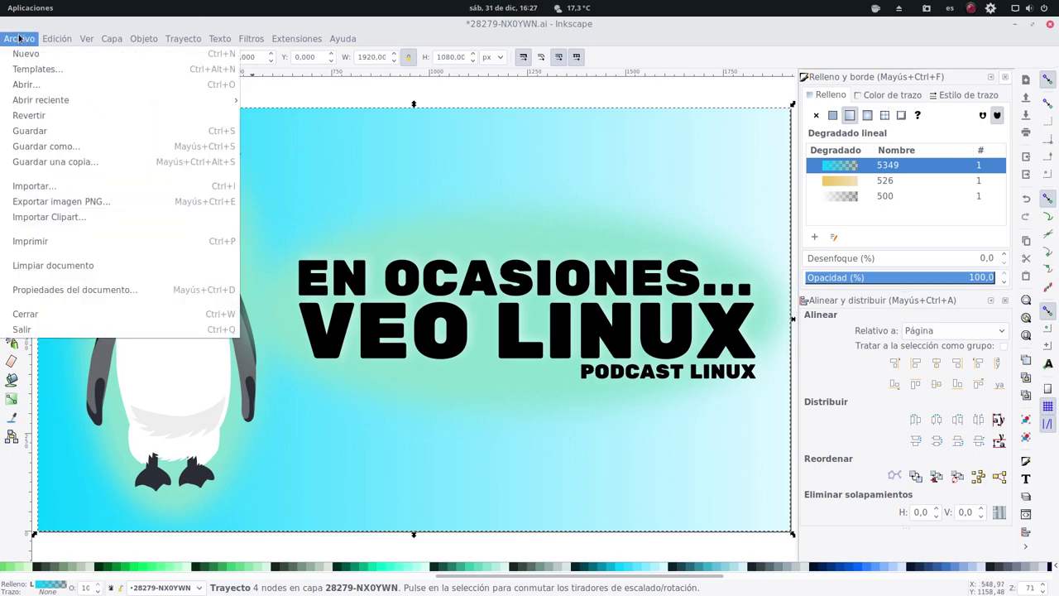
pyautogui.click(59, 201)
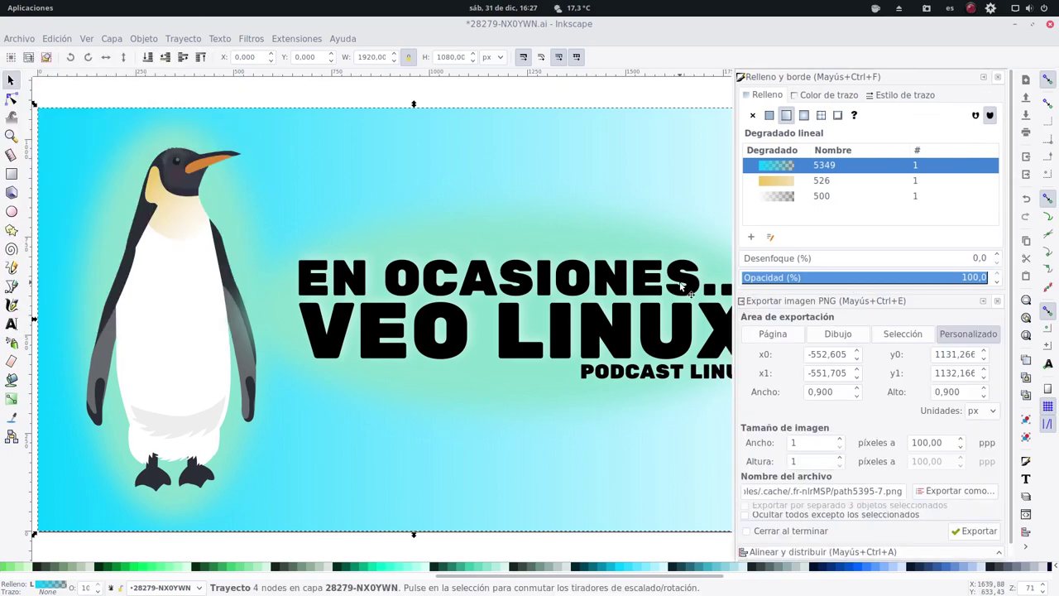
pyautogui.click(788, 334)
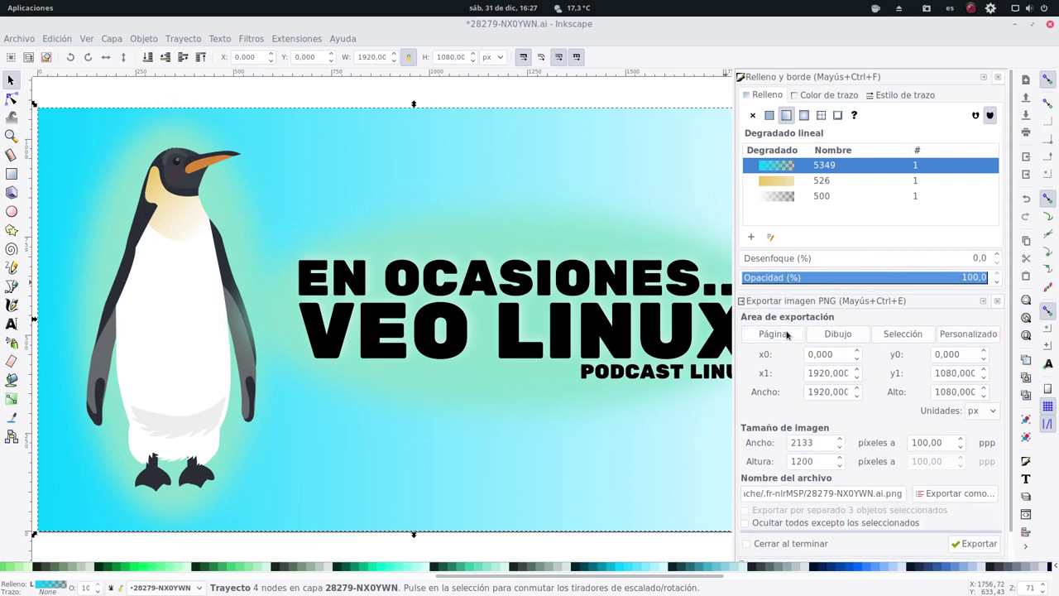
pyautogui.click(788, 334)
pyautogui.click(960, 447)
pyautogui.doubleClick(961, 447)
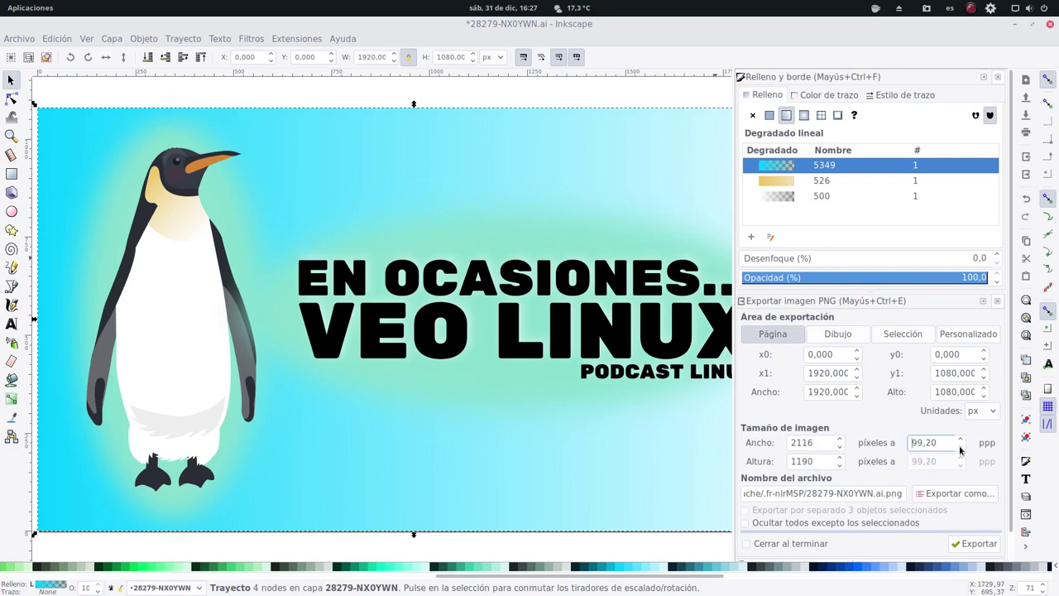
pyautogui.click(961, 447)
pyautogui.write('9')
pyautogui.write('0')
pyautogui.press('Tab')
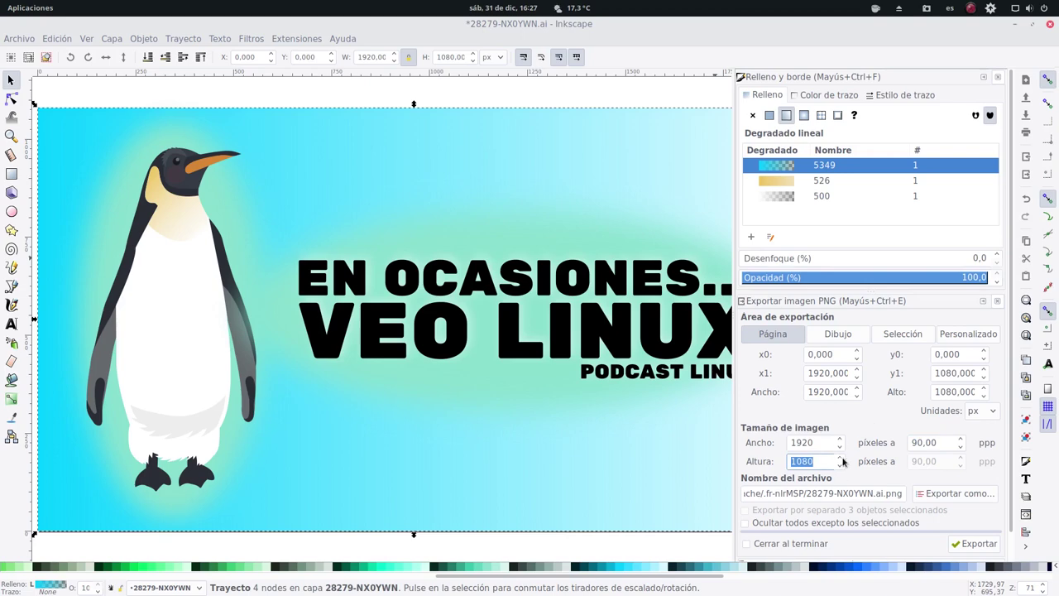
# Name the export file 'En ocasiones.png' in the home folder and export it.
pyautogui.click(887, 493)
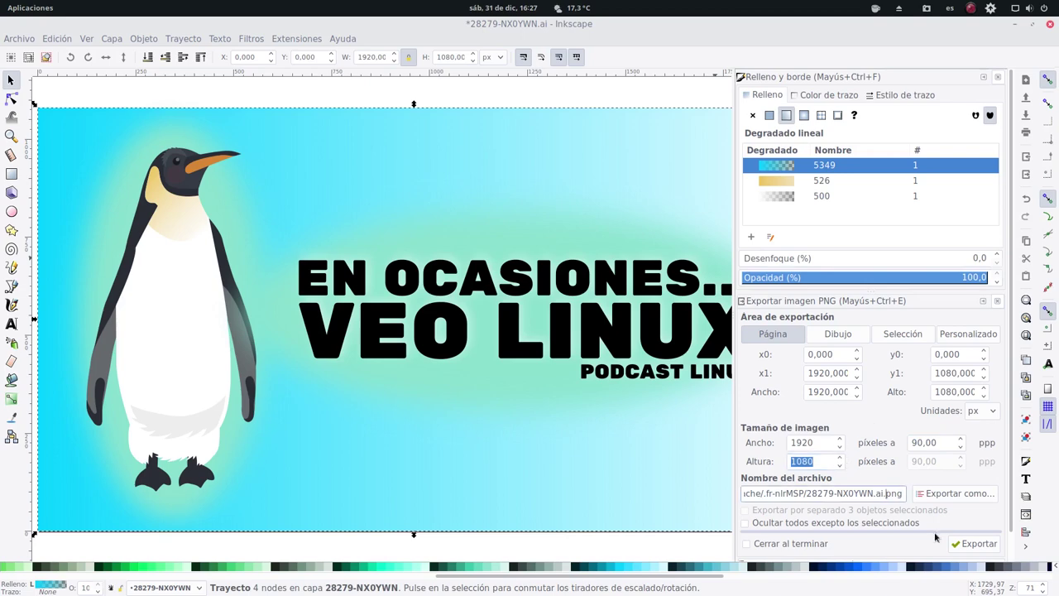
pyautogui.press('BackSpace')
pyautogui.press('BackSpace')
pyautogui.press('BackSpace')
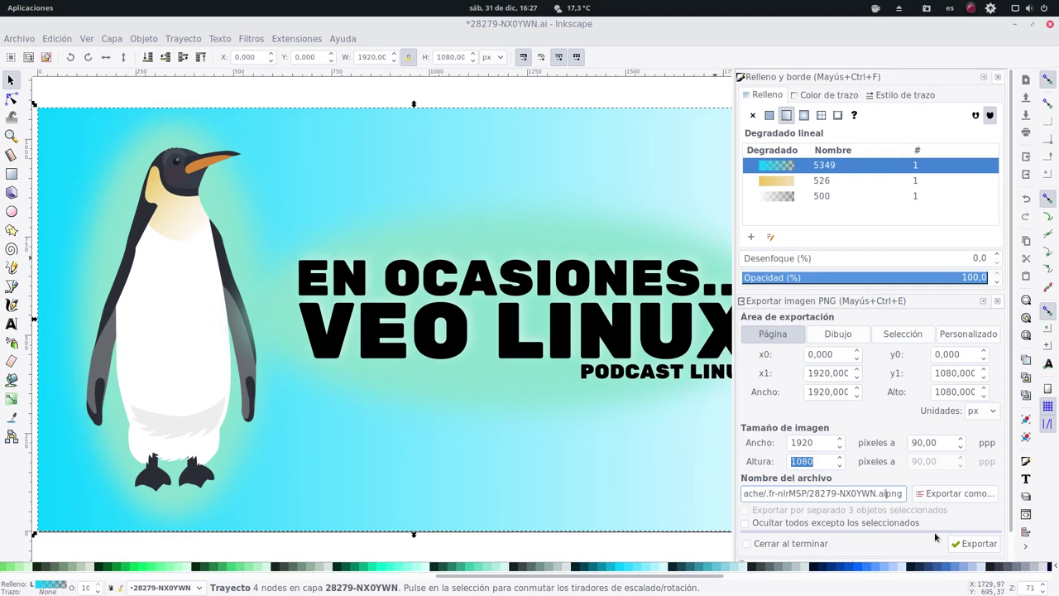
pyautogui.press('BackSpace')
pyautogui.press('BackSpace')
pyautogui.press('BackSpace')
pyautogui.press('BackSpace')
pyautogui.press('BackSpace')
pyautogui.press('BackSpace')
pyautogui.press('BackSpace')
pyautogui.press('BackSpace')
pyautogui.press('BackSpace')
pyautogui.press('BackSpace')
pyautogui.press('BackSpace')
pyautogui.press('BackSpace')
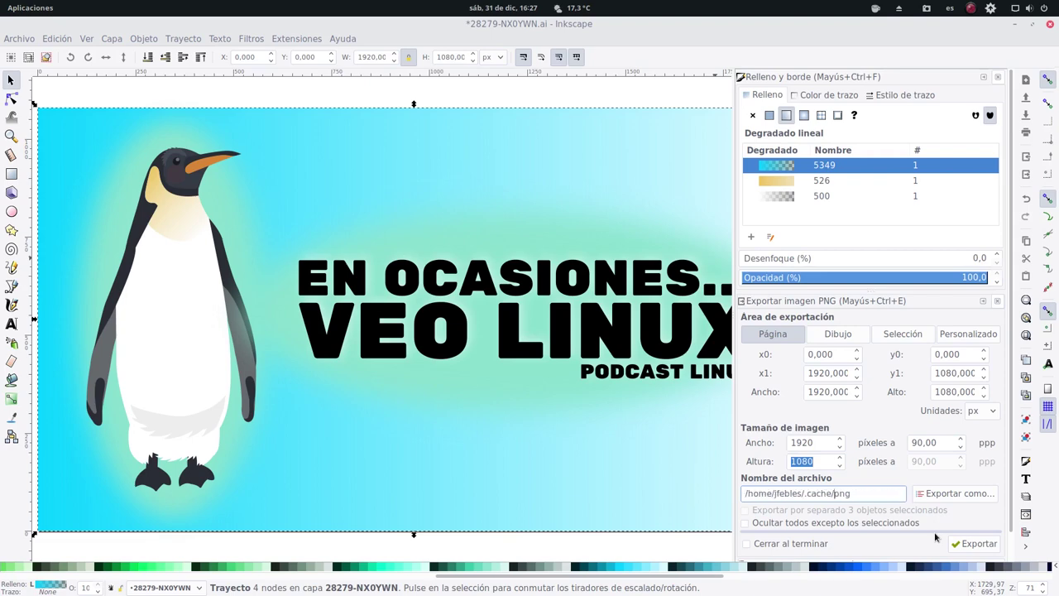
pyautogui.press('BackSpace')
pyautogui.press('BackSpace')
pyautogui.press('BackSpace')
pyautogui.press('BackSpace')
pyautogui.press('BackSpace')
pyautogui.press('BackSpace')
pyautogui.press('BackSpace')
pyautogui.press('BackSpace')
pyautogui.press('BackSpace')
pyautogui.write('En ')
pyautogui.write('ocas')
pyautogui.write('iones')
pyautogui.click(976, 546)
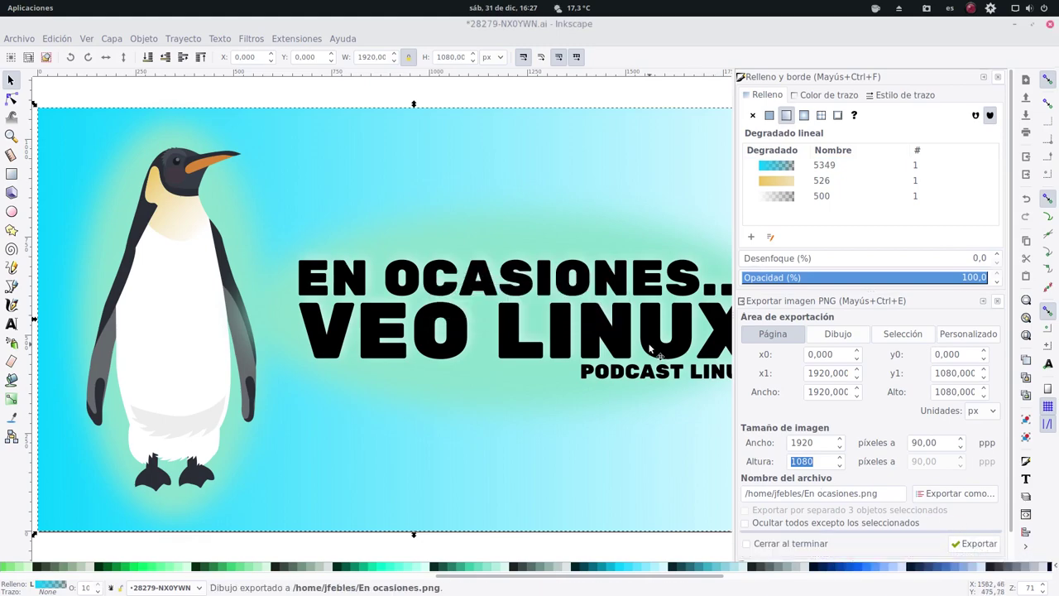
pyautogui.moveTo(1, 2)
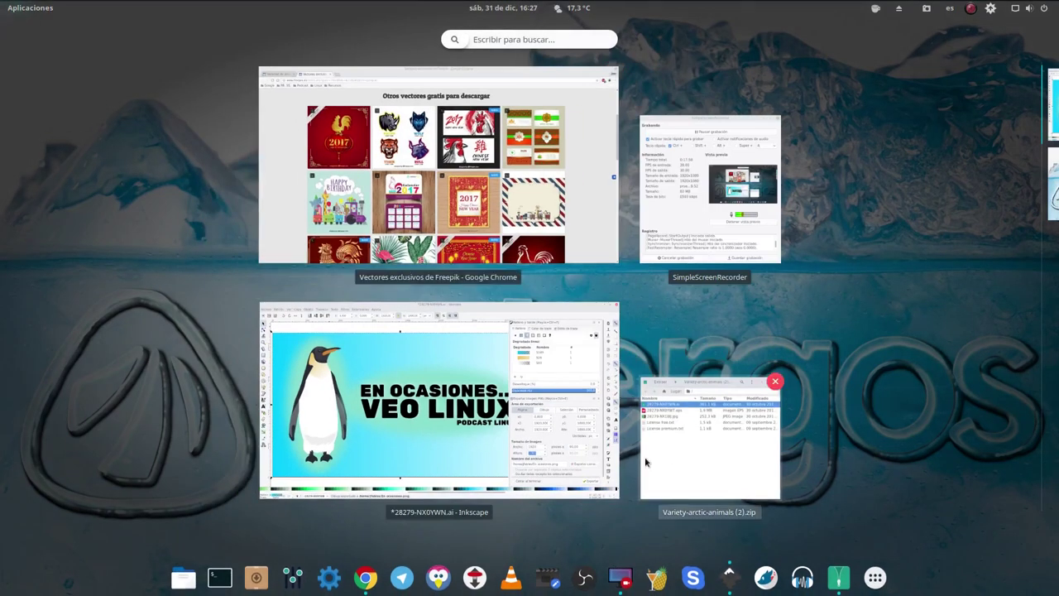
pyautogui.click(497, 389)
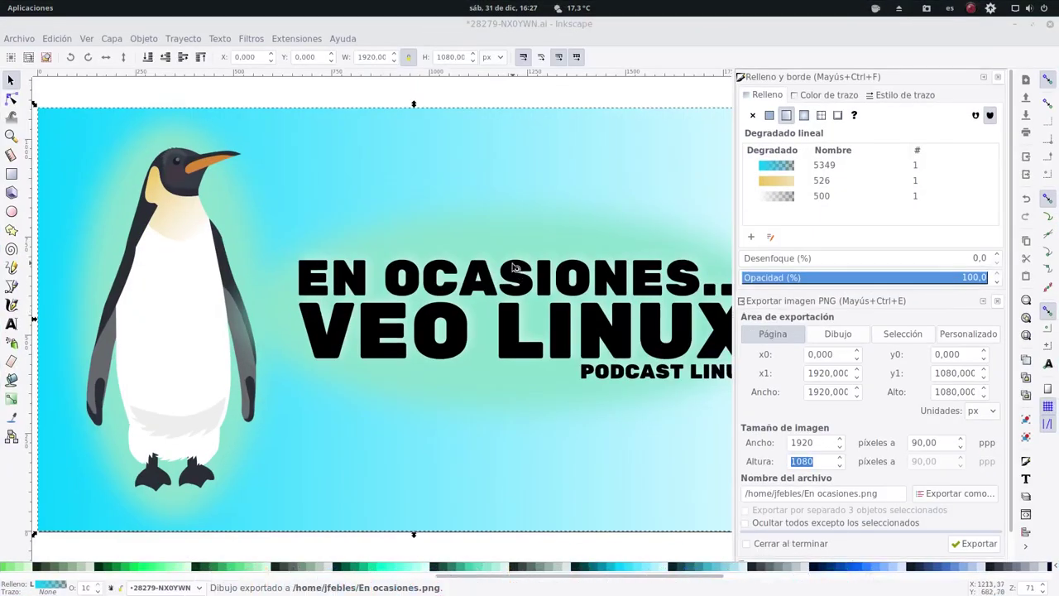
# Open En ocasiones.png from the home folder in the image viewer.
pyautogui.click(619, 170)
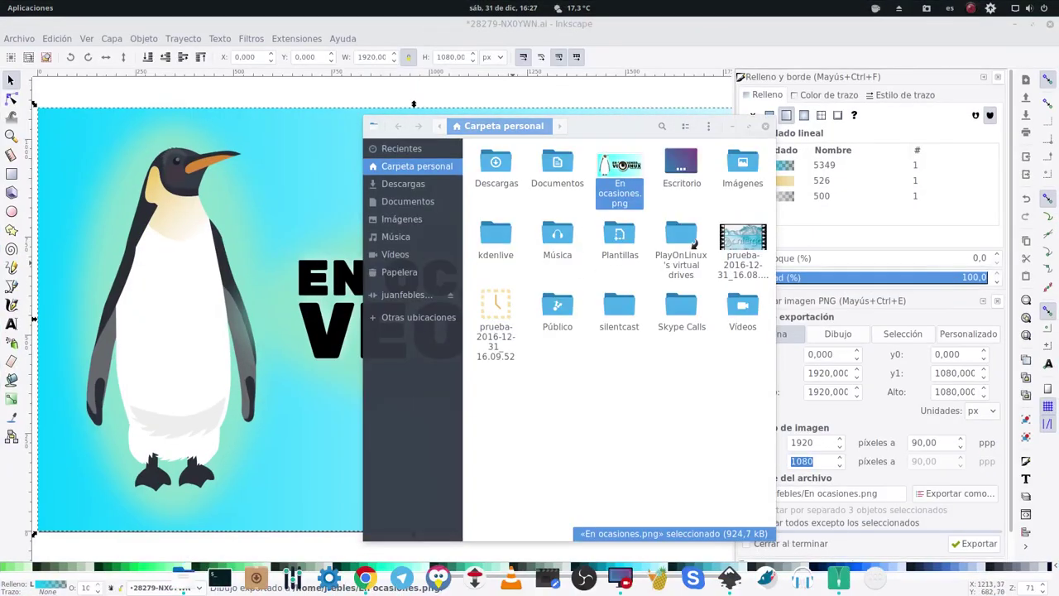
pyautogui.doubleClick(619, 170)
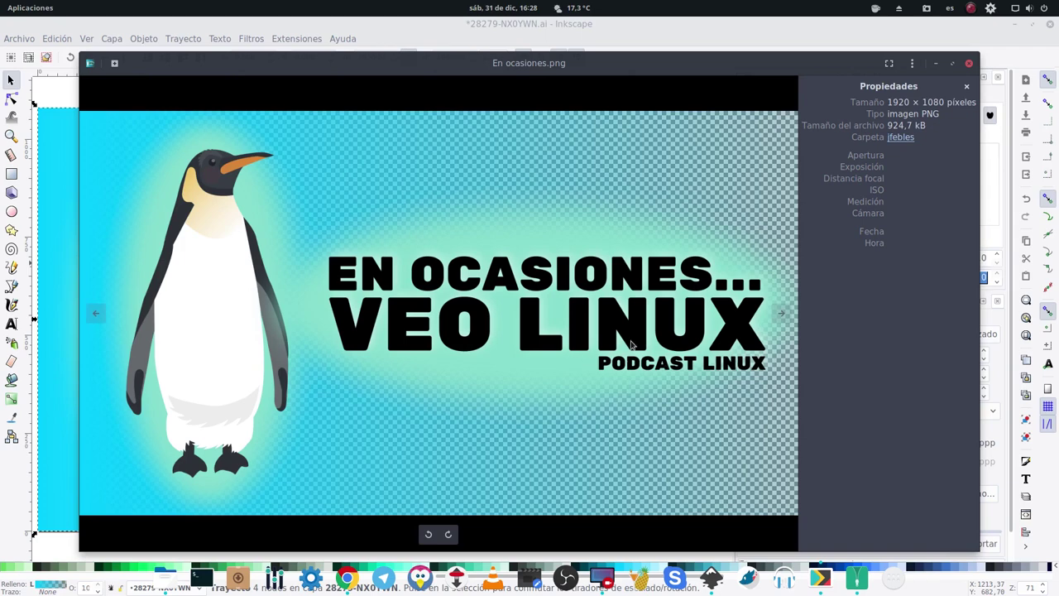
# Set En ocasiones.png as the desktop background and show the Activities window overview.
pyautogui.rightClick(638, 186)
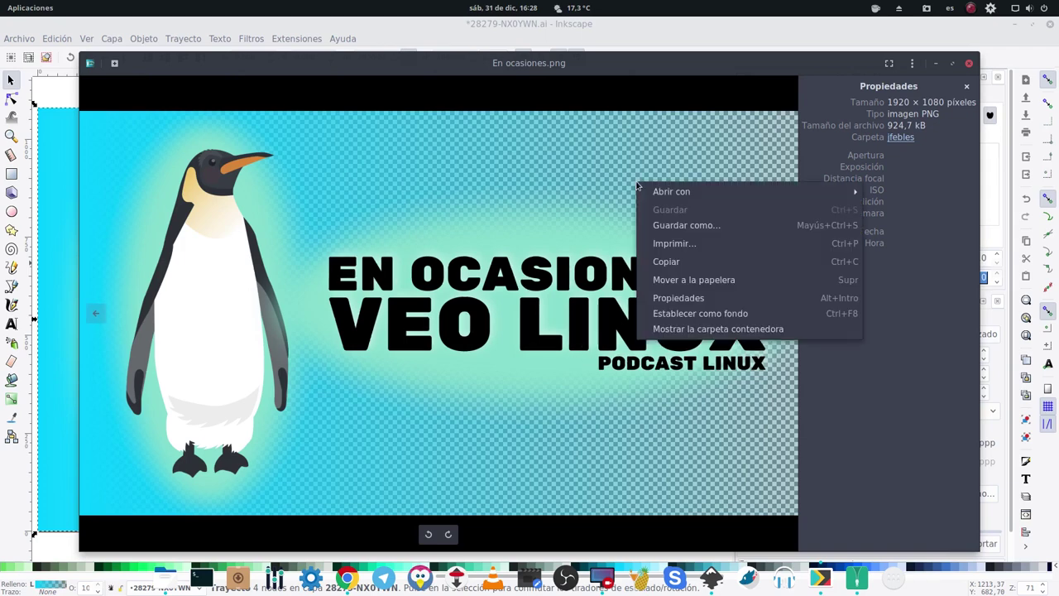
pyautogui.click(750, 314)
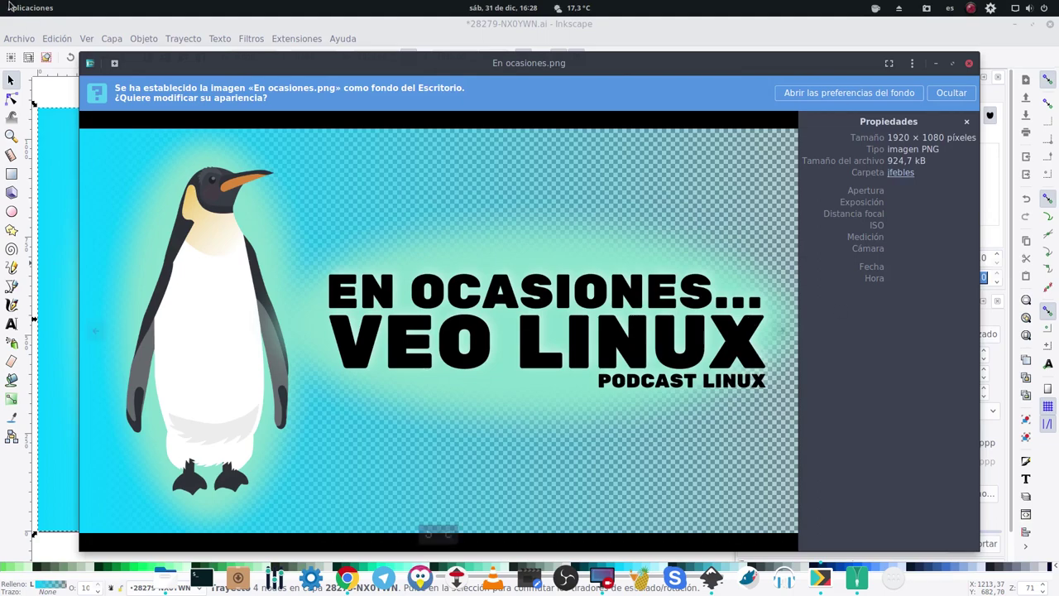
pyautogui.press('super')
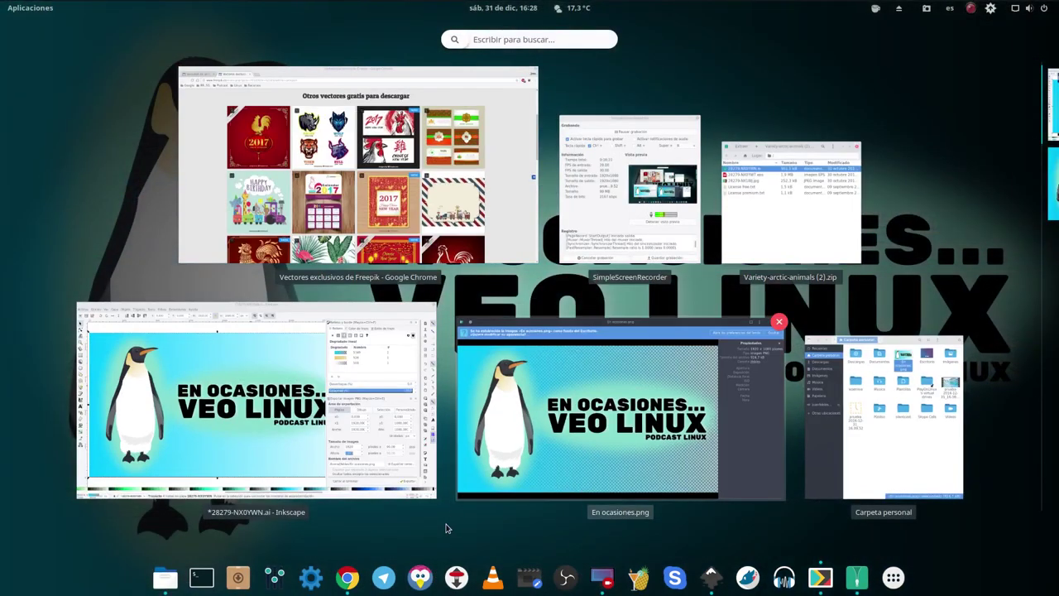
# Minimize the Image Viewer, Inkscape, Chrome, Files and Archive Manager windows to reveal the wallpaper.
pyautogui.moveTo(620, 408)
pyautogui.click(617, 348)
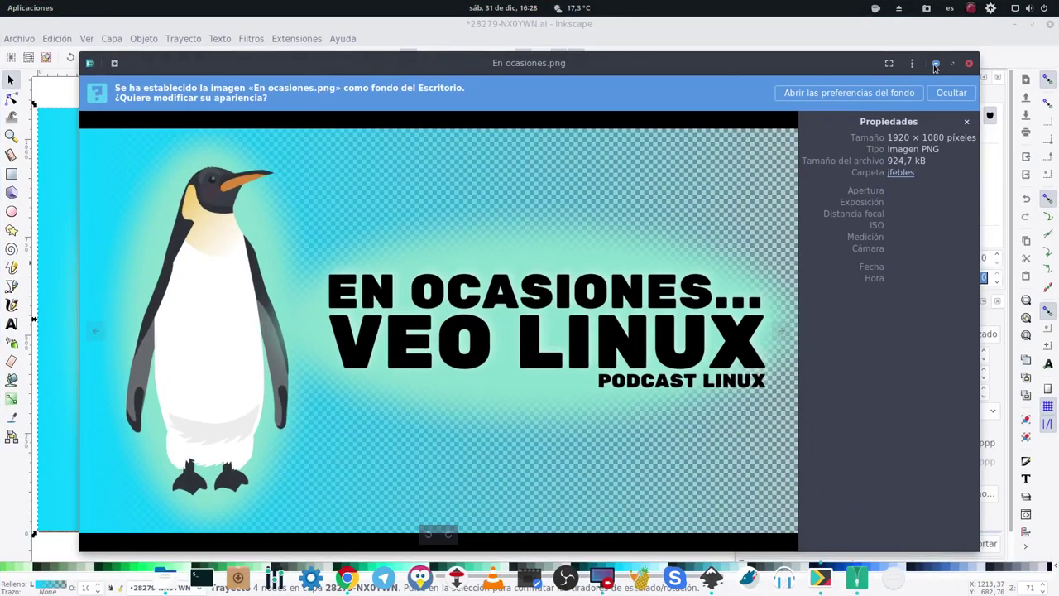
pyautogui.click(934, 64)
pyautogui.click(1016, 28)
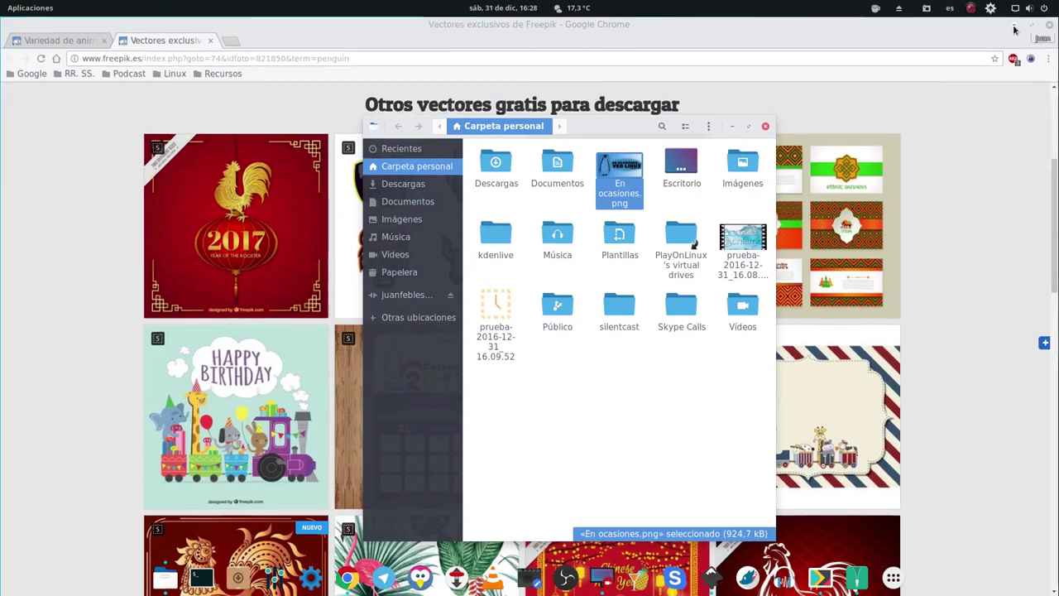
pyautogui.click(1016, 26)
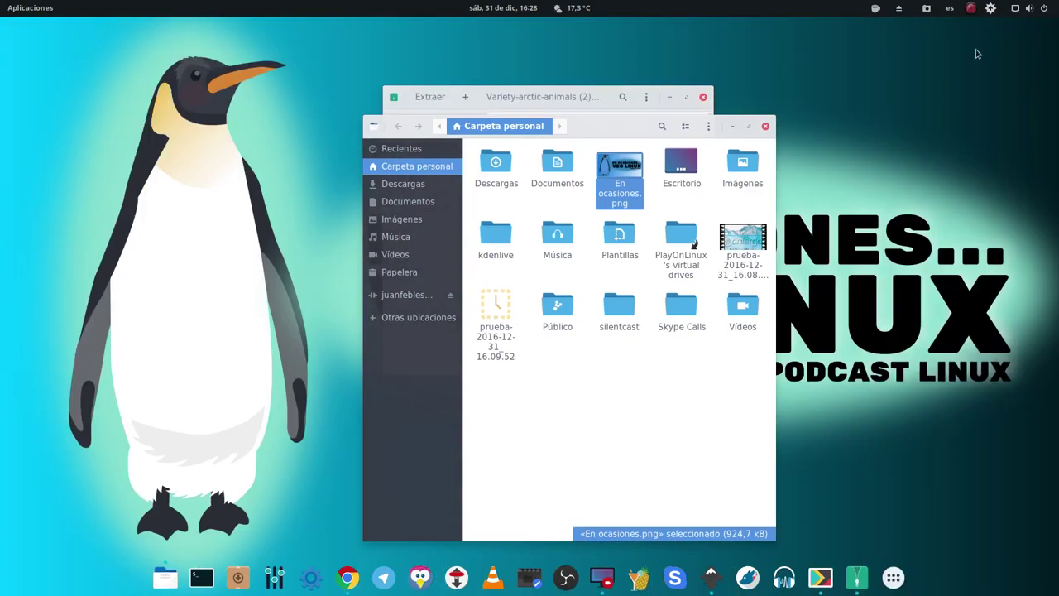
pyautogui.click(732, 125)
pyautogui.click(670, 97)
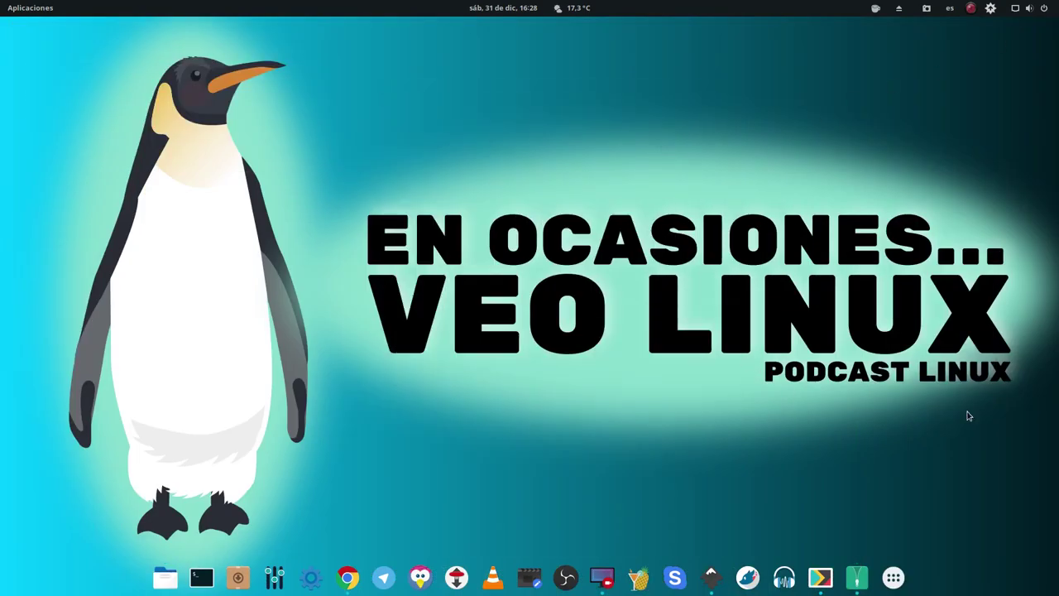